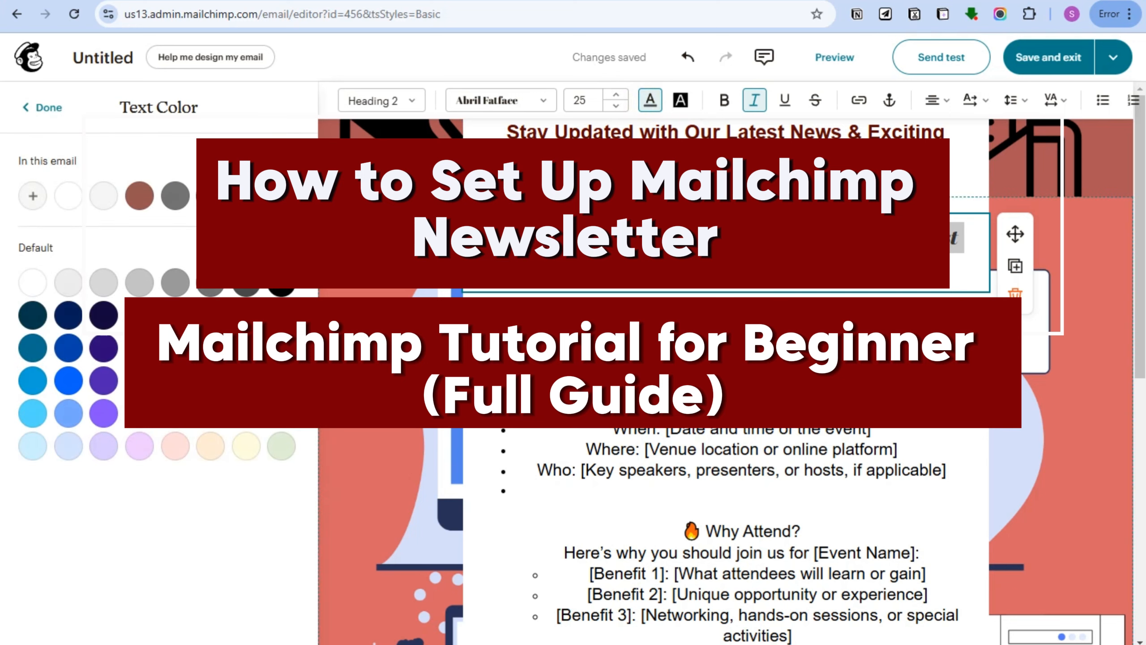
{"action": "left_click", "coordinate": [103, 315]}
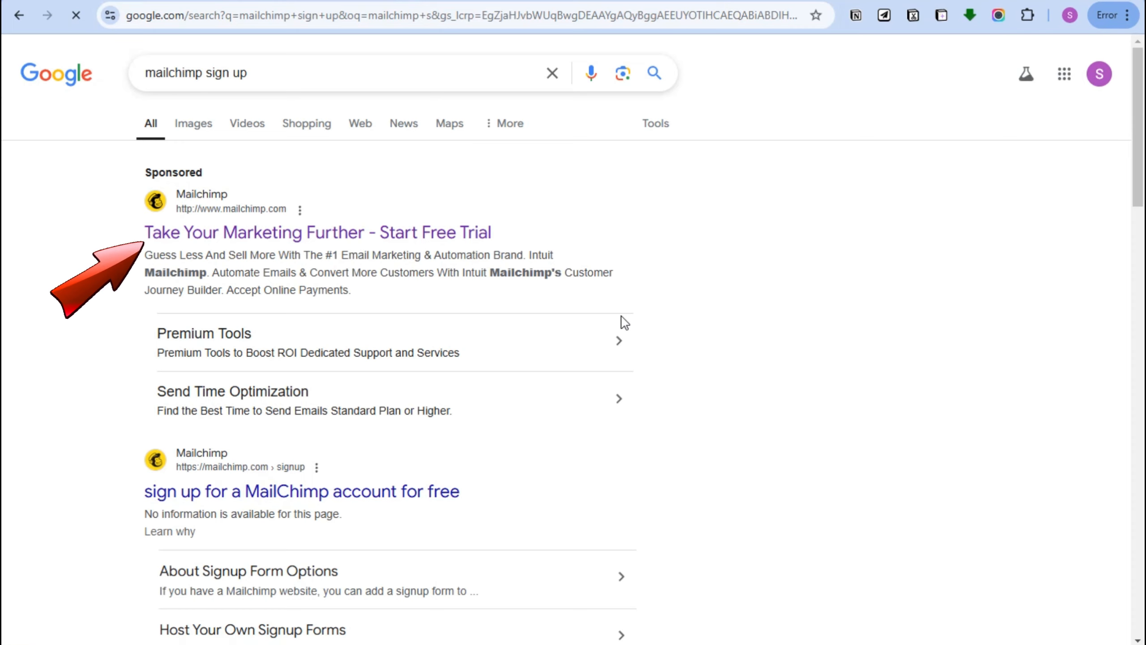
{"action": "left_click", "coordinate": [619, 322]}
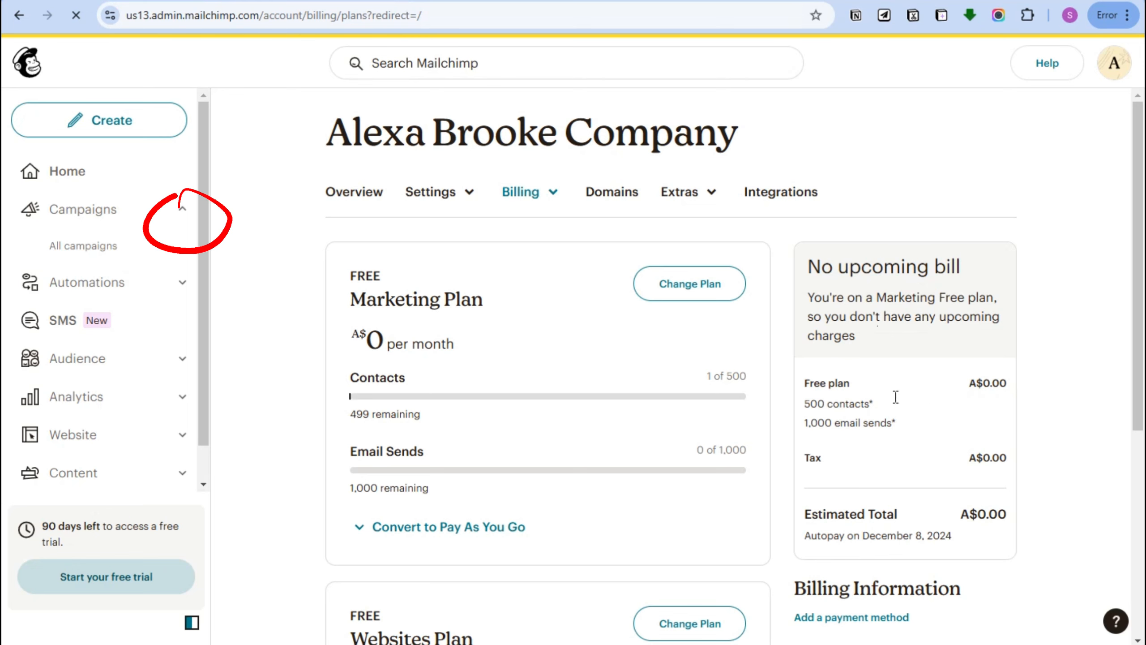
Open the list of all campaigns and start creating a new campaign.
{"action": "scroll", "coordinate": [895, 397], "scroll_direction": "down", "scroll_amount": 6}
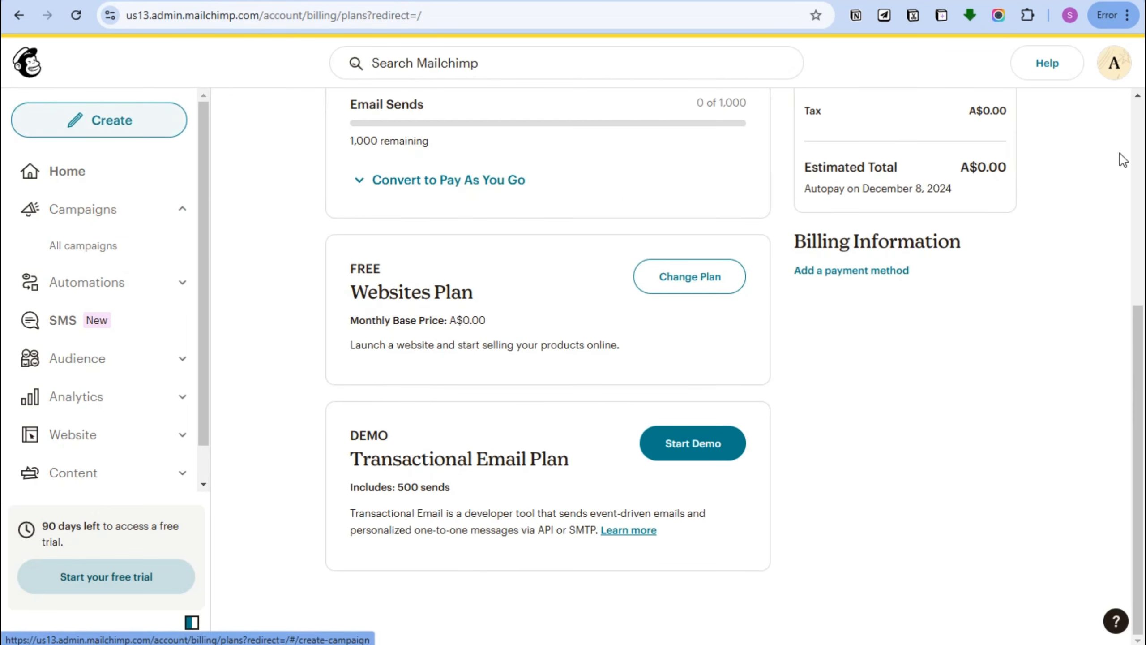
{"action": "scroll", "coordinate": [781, 320], "scroll_direction": "up", "scroll_amount": 6}
{"action": "scroll", "coordinate": [164, 228], "scroll_direction": "down", "scroll_amount": 1}
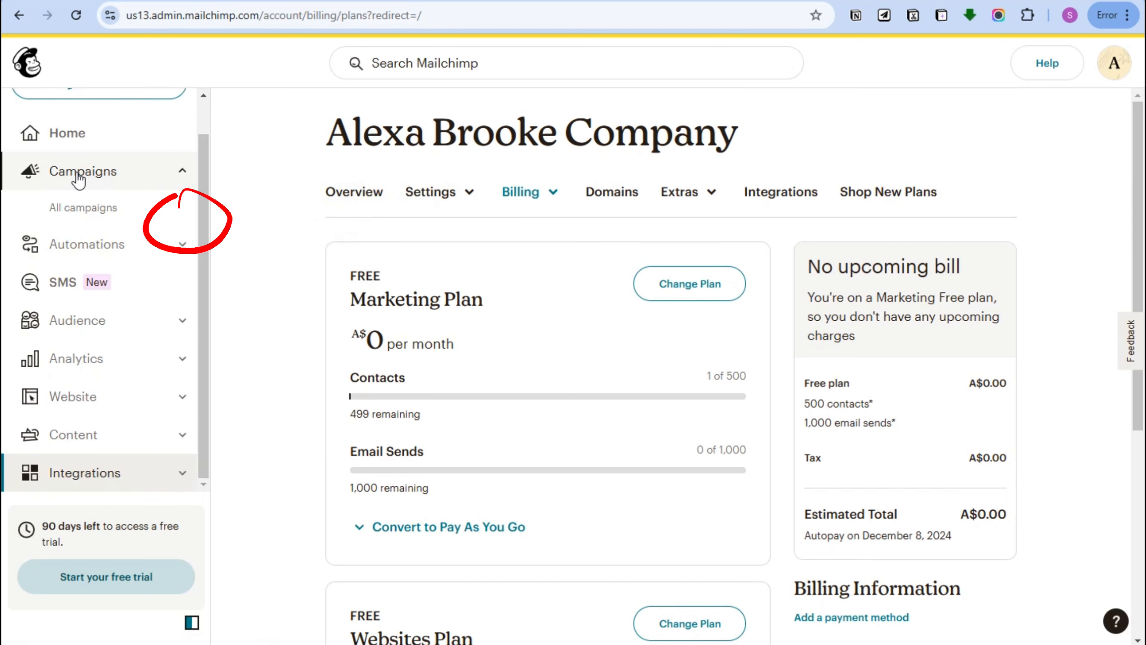
{"action": "left_click", "coordinate": [78, 210]}
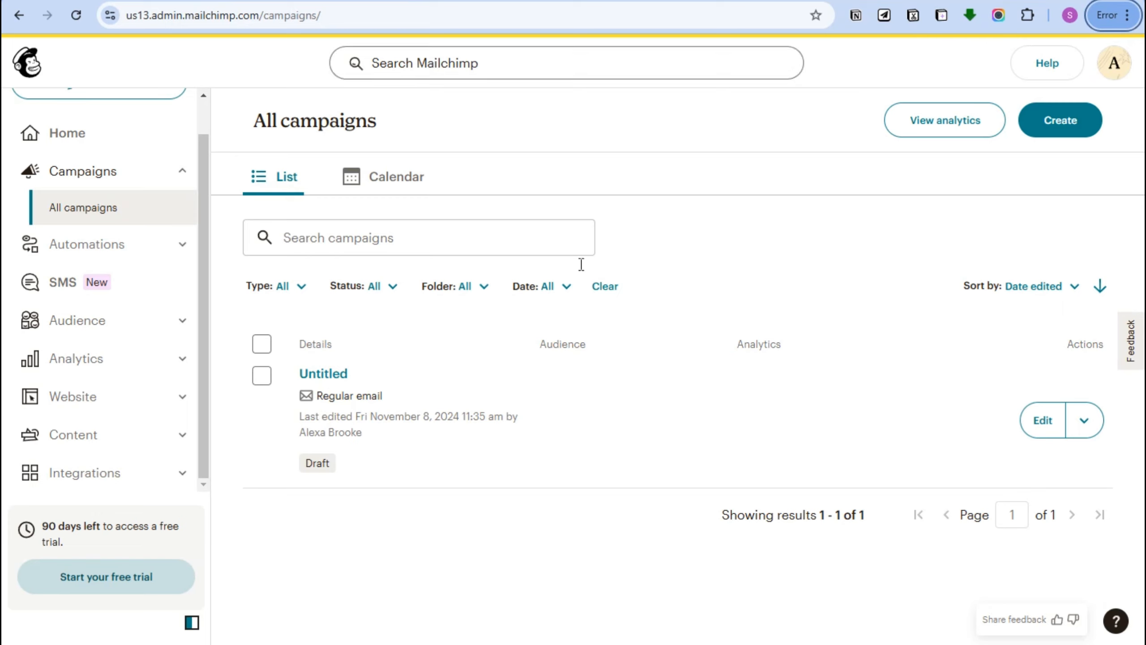
{"action": "left_click", "coordinate": [1063, 132]}
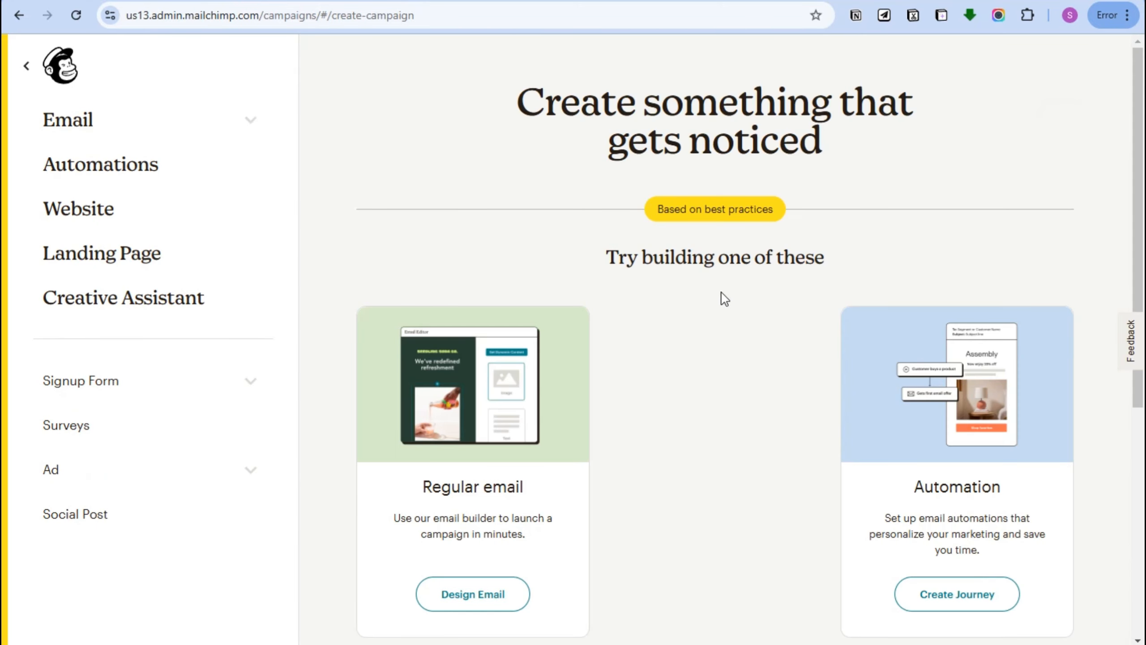
Look over the suggested campaign types and choose to design a regular email.
{"action": "scroll", "coordinate": [670, 339], "scroll_direction": "down", "scroll_amount": 2}
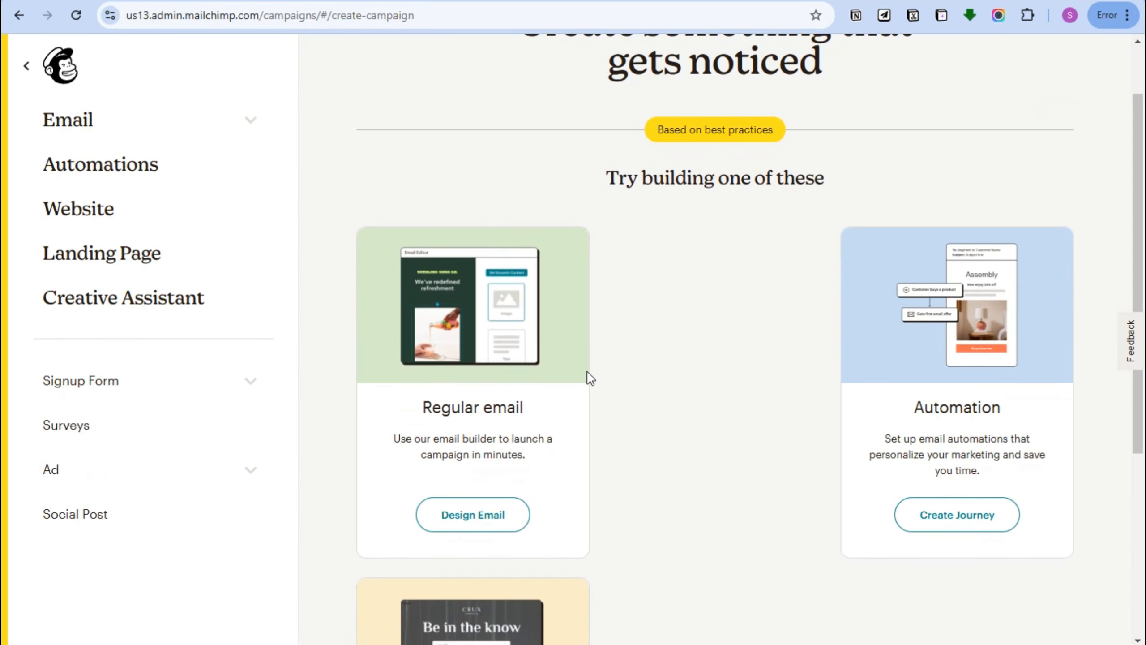
{"action": "scroll", "coordinate": [635, 345], "scroll_direction": "down", "scroll_amount": 4}
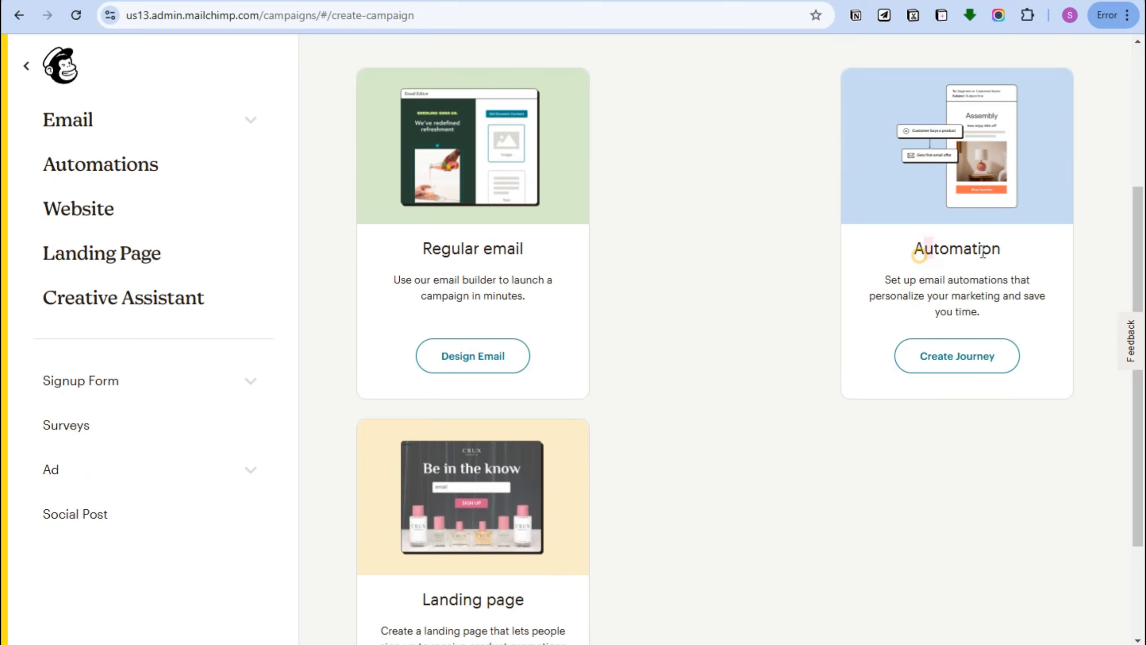
{"action": "left_click_drag", "start_coordinate": [982, 253], "coordinate": [1031, 252]}
{"action": "scroll", "coordinate": [555, 465], "scroll_direction": "down", "scroll_amount": 4}
{"action": "left_click_drag", "start_coordinate": [408, 450], "coordinate": [524, 444]}
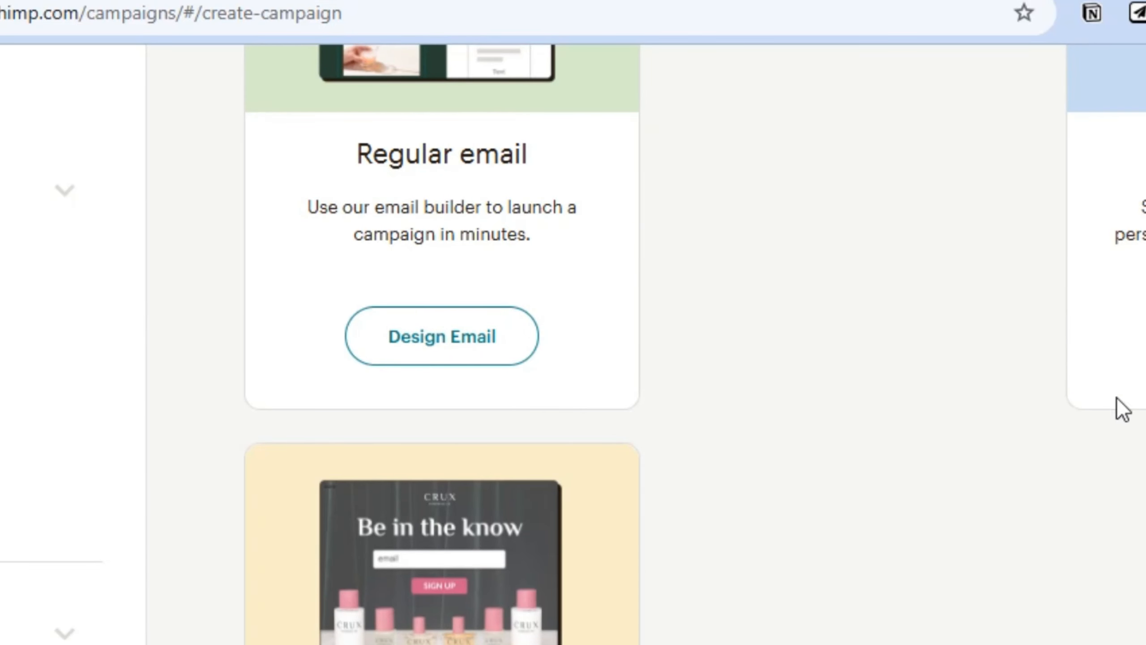
{"action": "scroll", "coordinate": [808, 502], "scroll_direction": "up", "scroll_amount": 5}
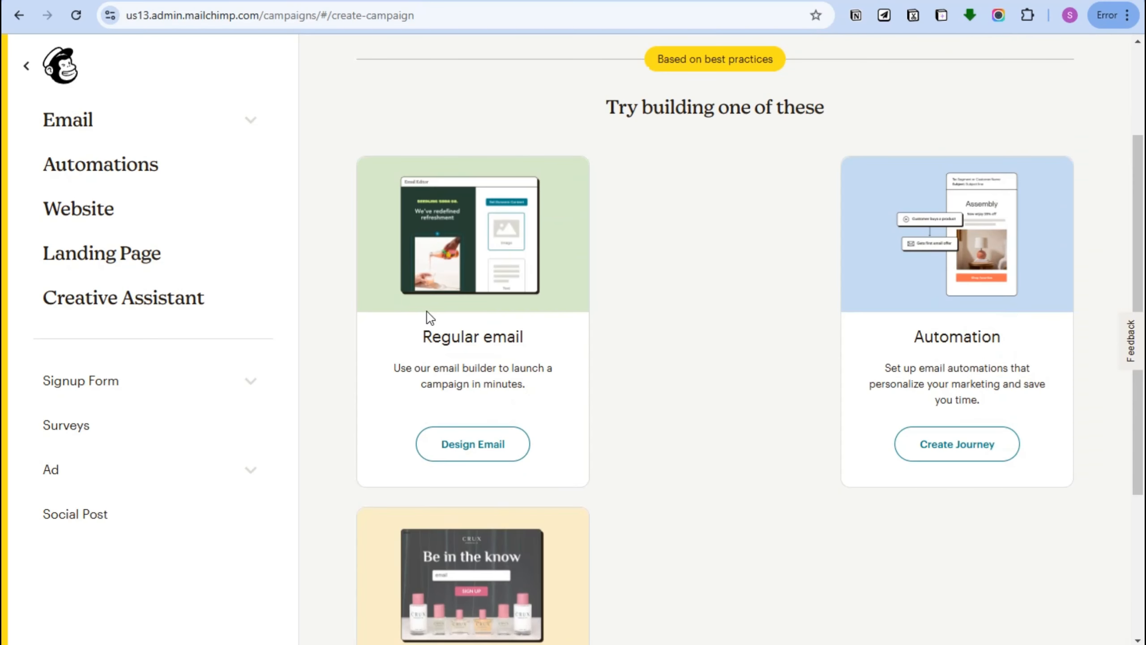
{"action": "left_click_drag", "start_coordinate": [555, 337], "coordinate": [572, 339]}
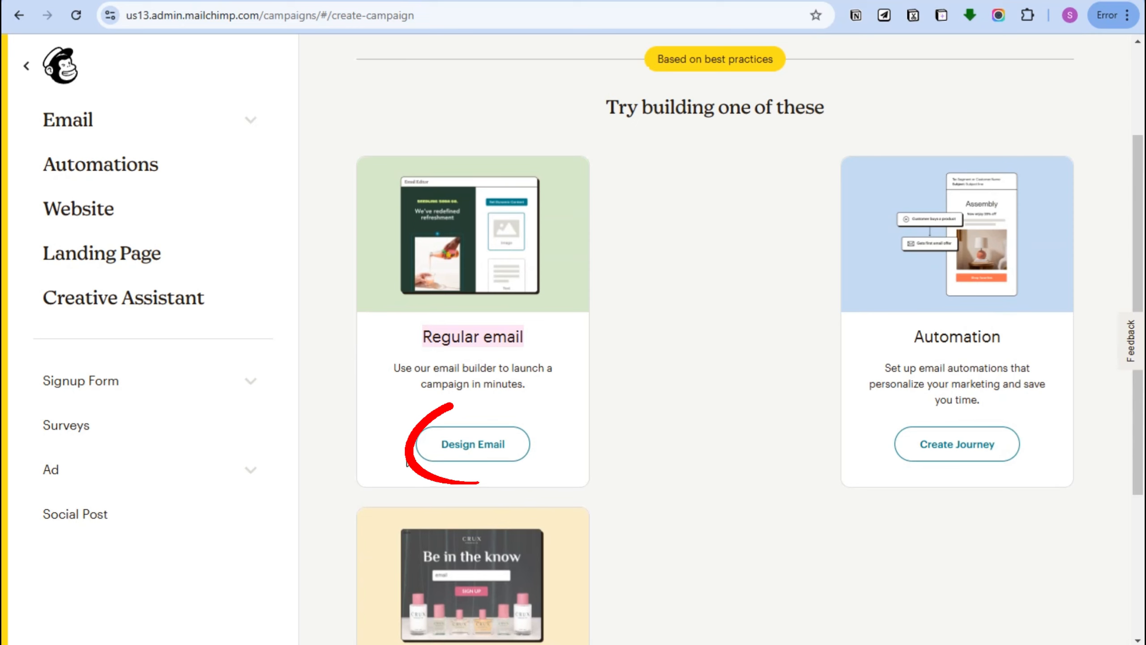
{"action": "left_click", "coordinate": [465, 444]}
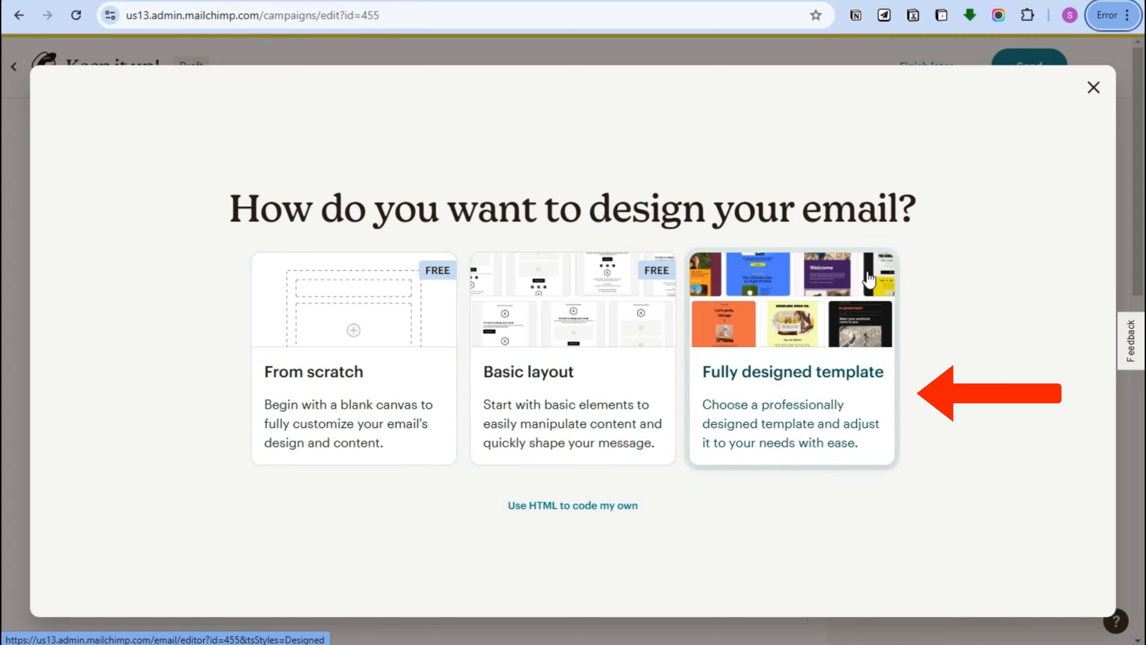
Design the email from a basic layout, applying the free Survey template.
{"action": "left_click", "coordinate": [541, 325]}
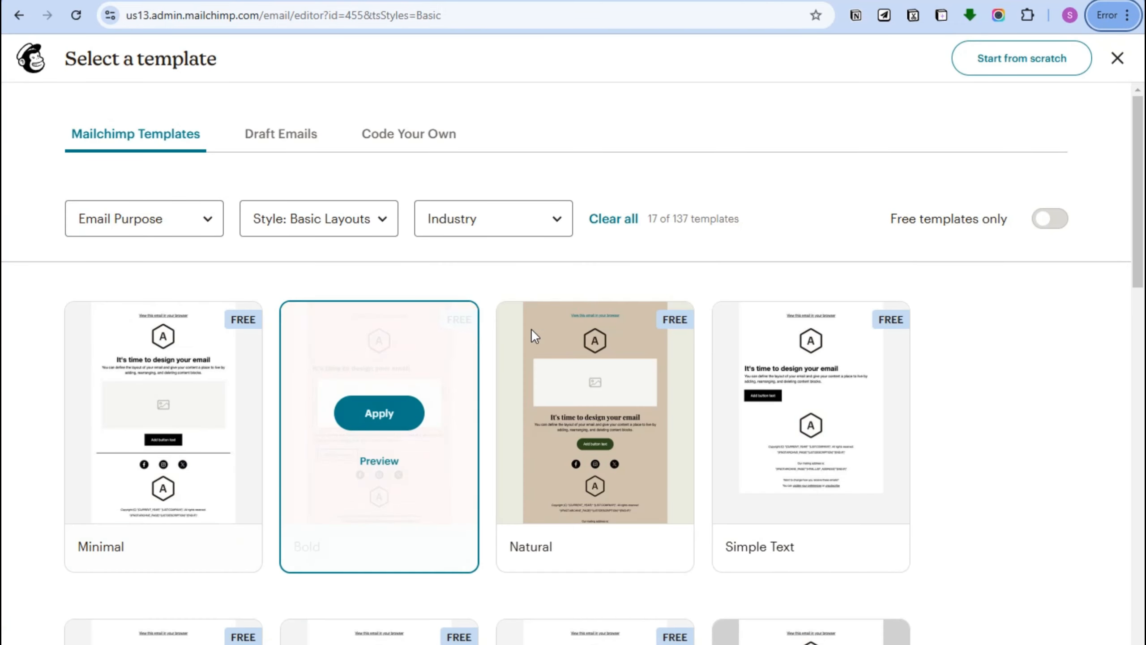
{"action": "scroll", "coordinate": [392, 449], "scroll_direction": "down", "scroll_amount": 5}
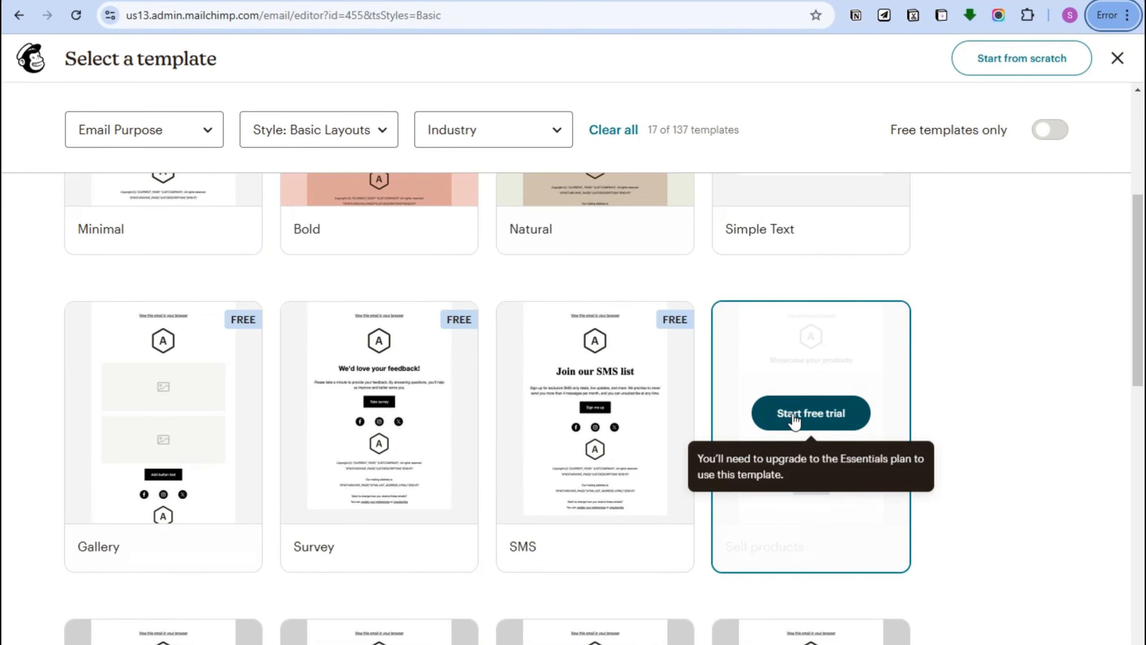
{"action": "scroll", "coordinate": [162, 452], "scroll_direction": "up", "scroll_amount": 5}
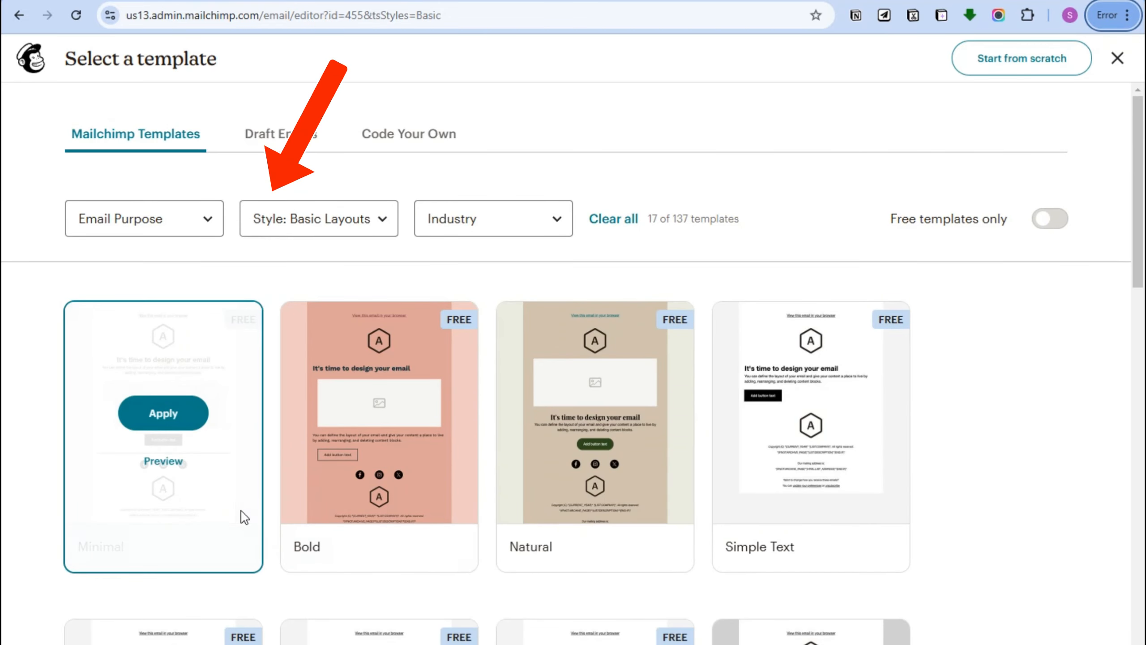
{"action": "scroll", "coordinate": [568, 599], "scroll_direction": "down", "scroll_amount": 4}
{"action": "left_click", "coordinate": [596, 496]}
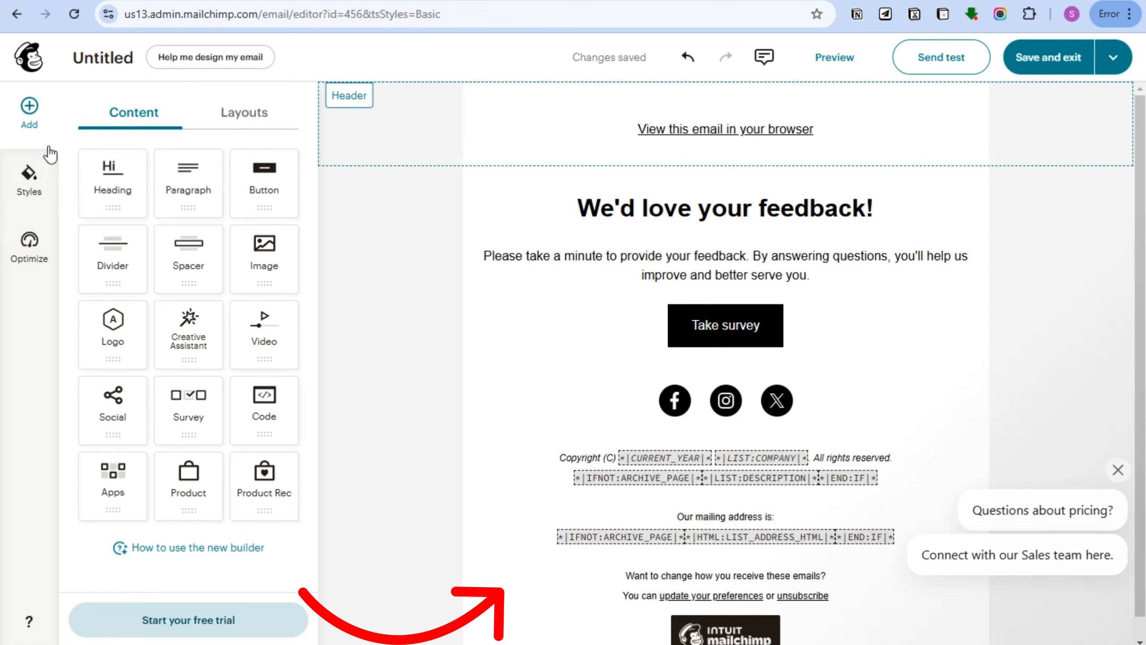
Set the background color of the email's header section to medium grey.
{"action": "left_click", "coordinate": [338, 109]}
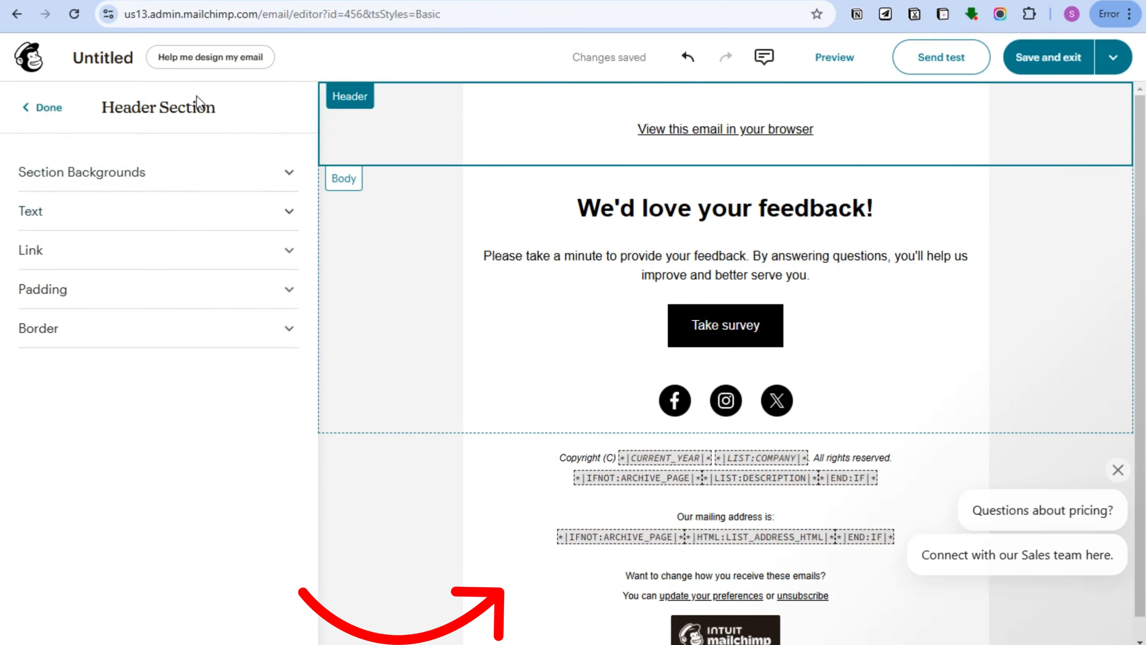
{"action": "left_click", "coordinate": [56, 186]}
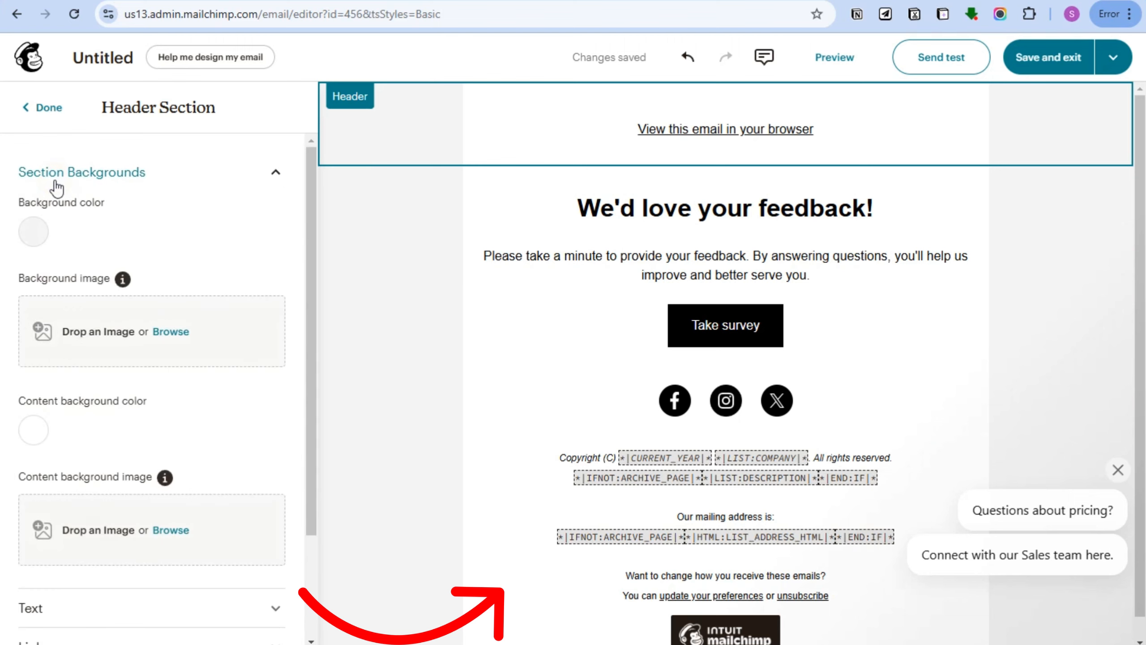
{"action": "left_click", "coordinate": [32, 232]}
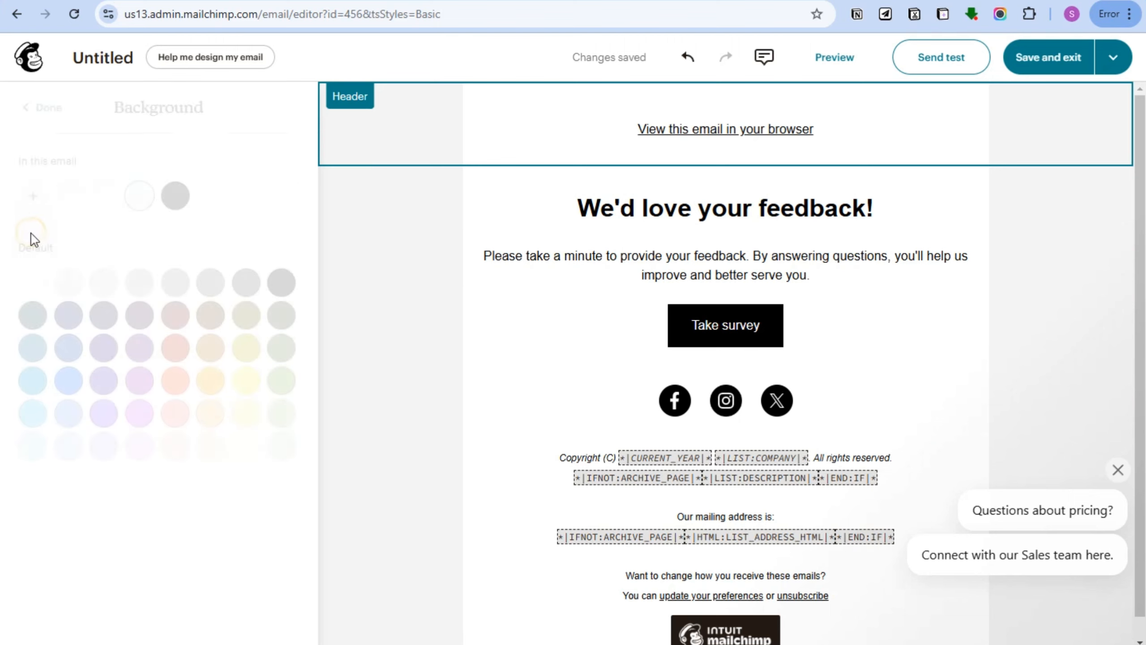
{"action": "left_click", "coordinate": [216, 283]}
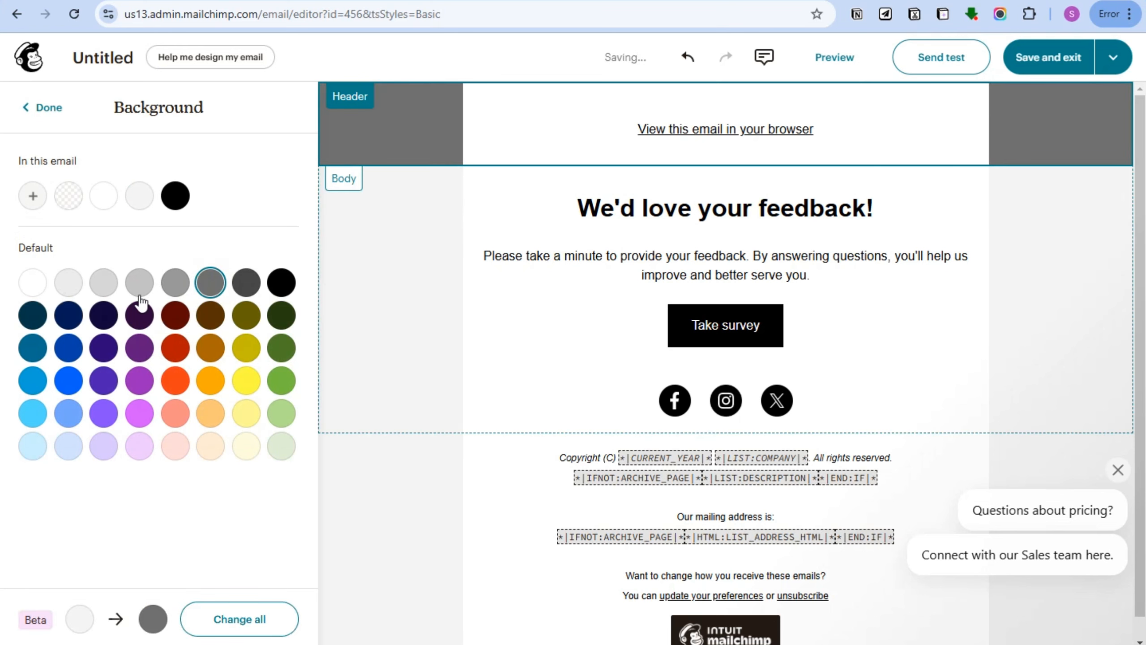
{"action": "left_click", "coordinate": [180, 380]}
{"action": "left_click", "coordinate": [211, 381]}
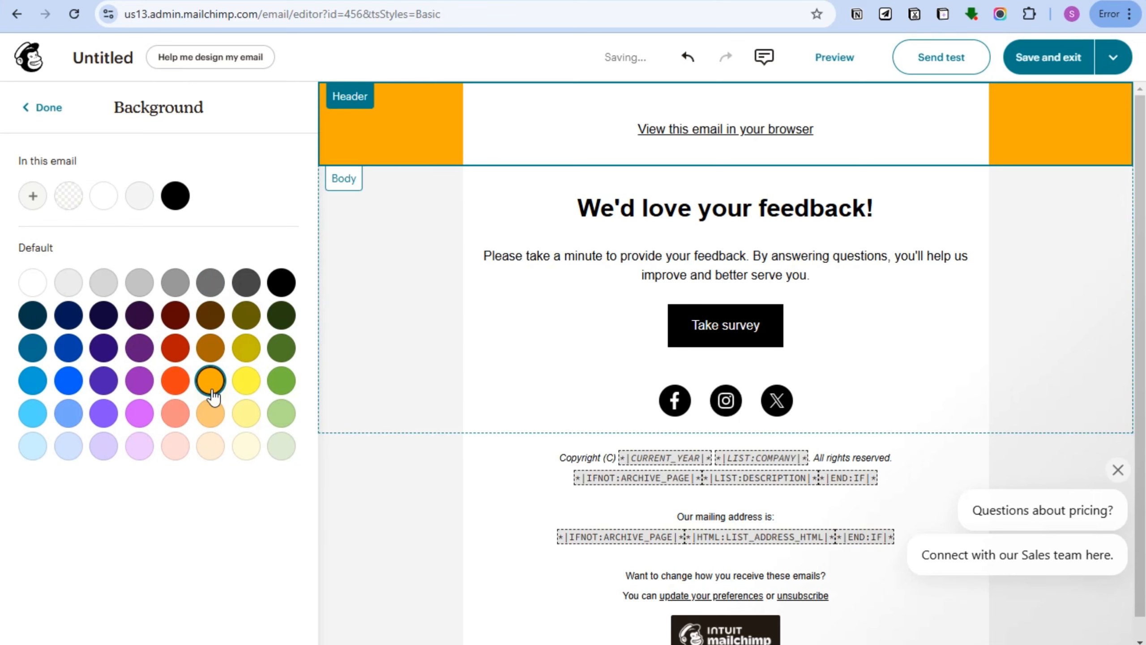
{"action": "left_click", "coordinate": [211, 282]}
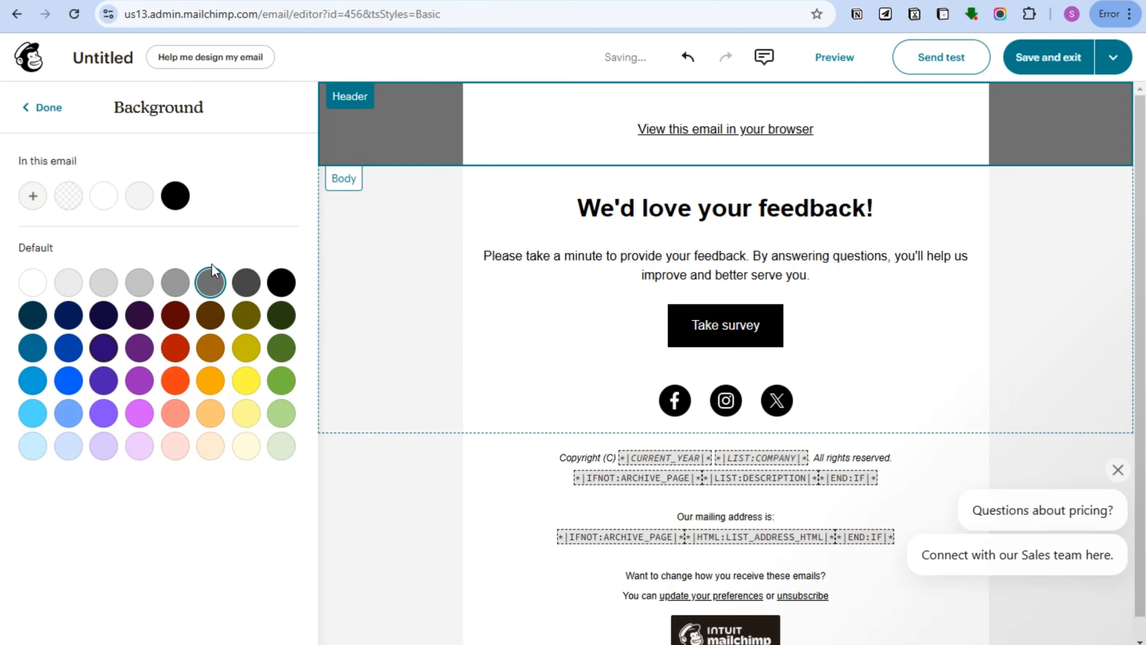
{"action": "left_click", "coordinate": [27, 107]}
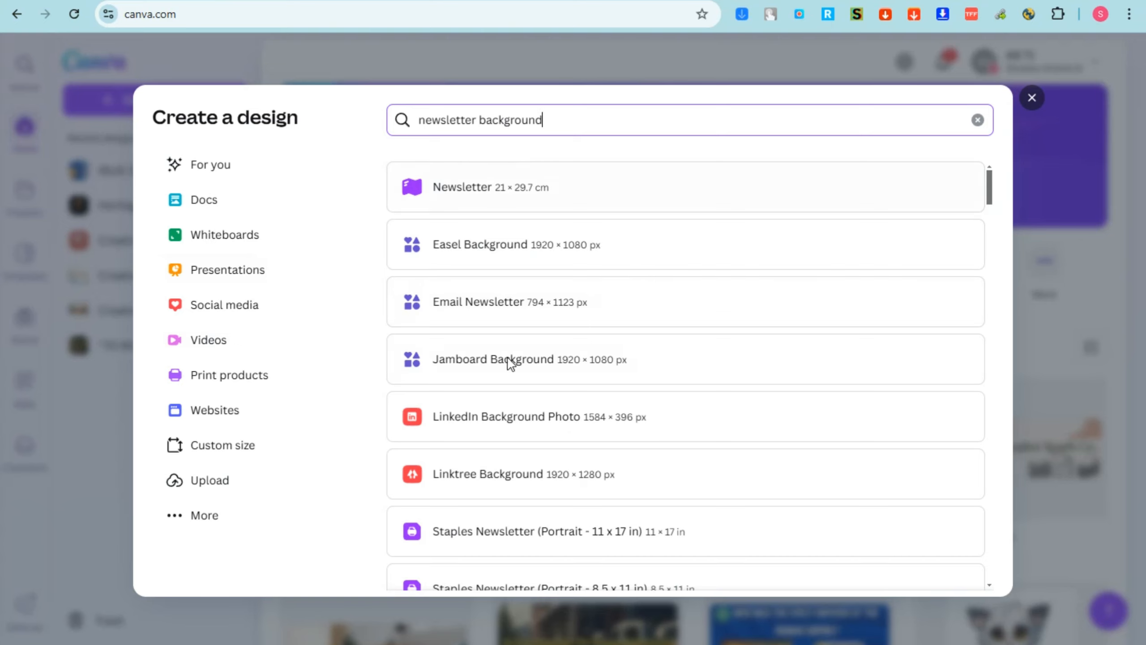
Switch to Canva, search the design types for "newsletter background mailchimp" and create a 21 × 29.7 cm Newsletter design.
{"action": "type", "text": "mai"}
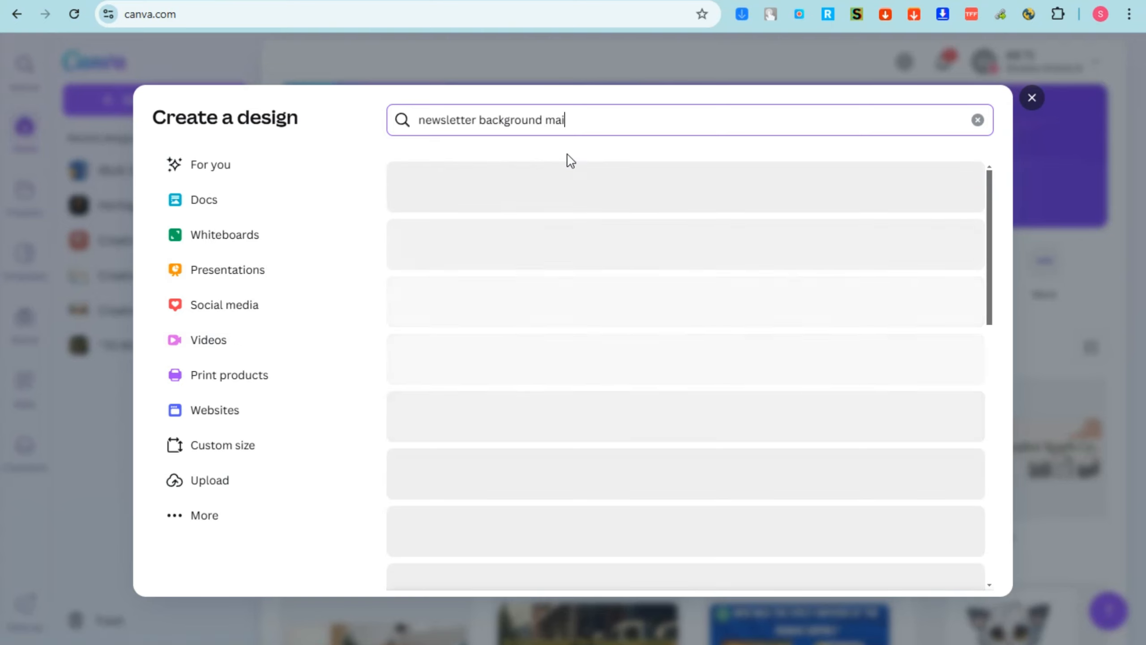
{"action": "type", "text": "lchimp"}
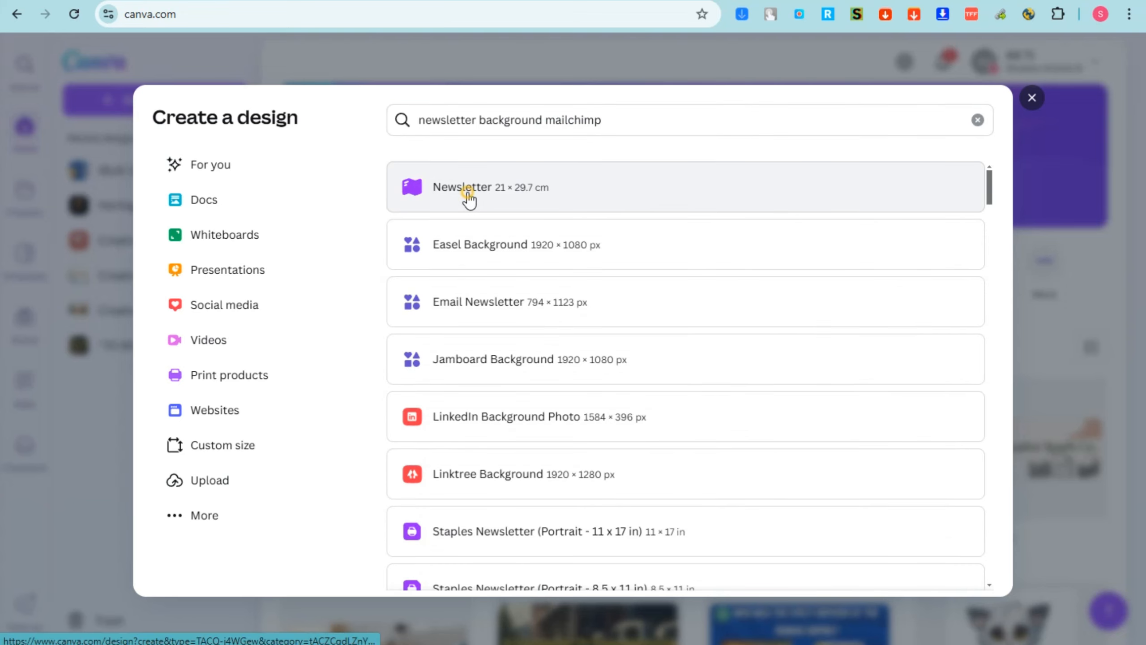
{"action": "left_click", "coordinate": [468, 197]}
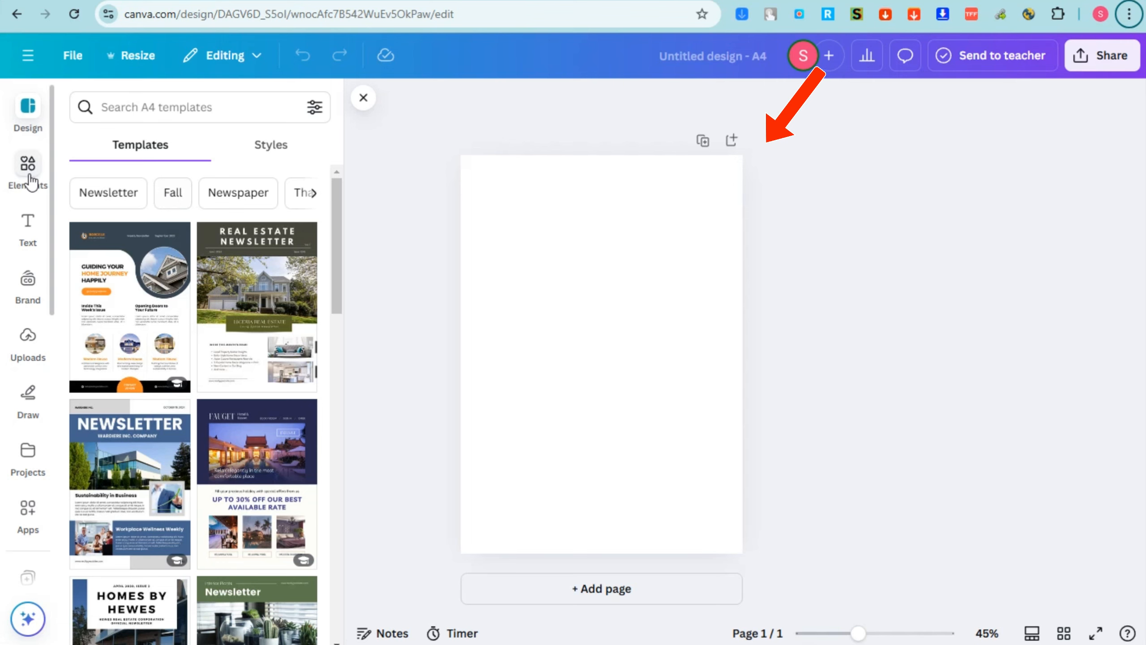
Try the Blue and Grey Modern Minimalist Business Newsletter template's first page on the blank page, then delete its content.
{"action": "left_click", "coordinate": [103, 496]}
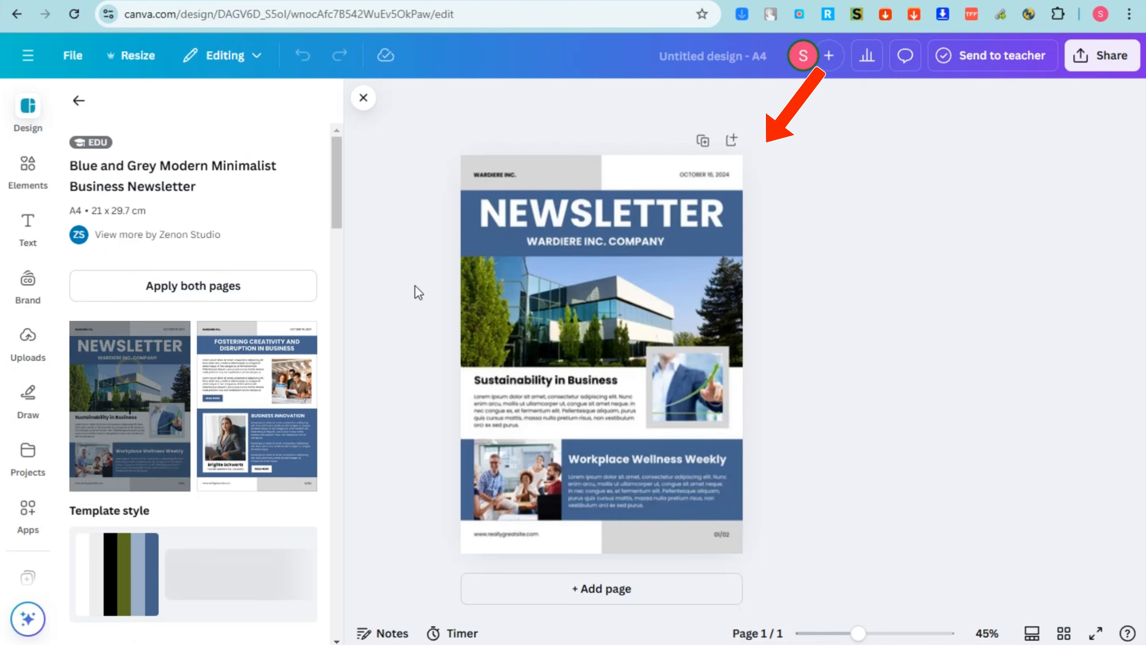
{"action": "left_click", "coordinate": [564, 299]}
{"action": "key", "text": "Delete"}
Set the blank page's background color to a solid medium grey.
{"action": "left_click", "coordinate": [644, 206]}
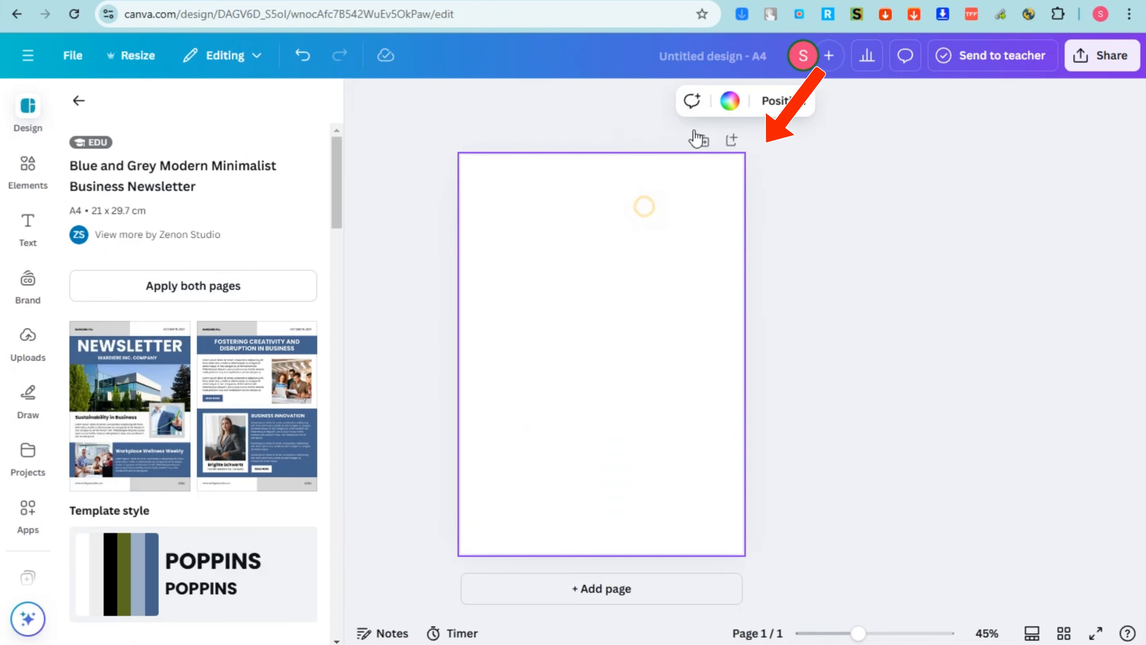
{"action": "left_click", "coordinate": [729, 101]}
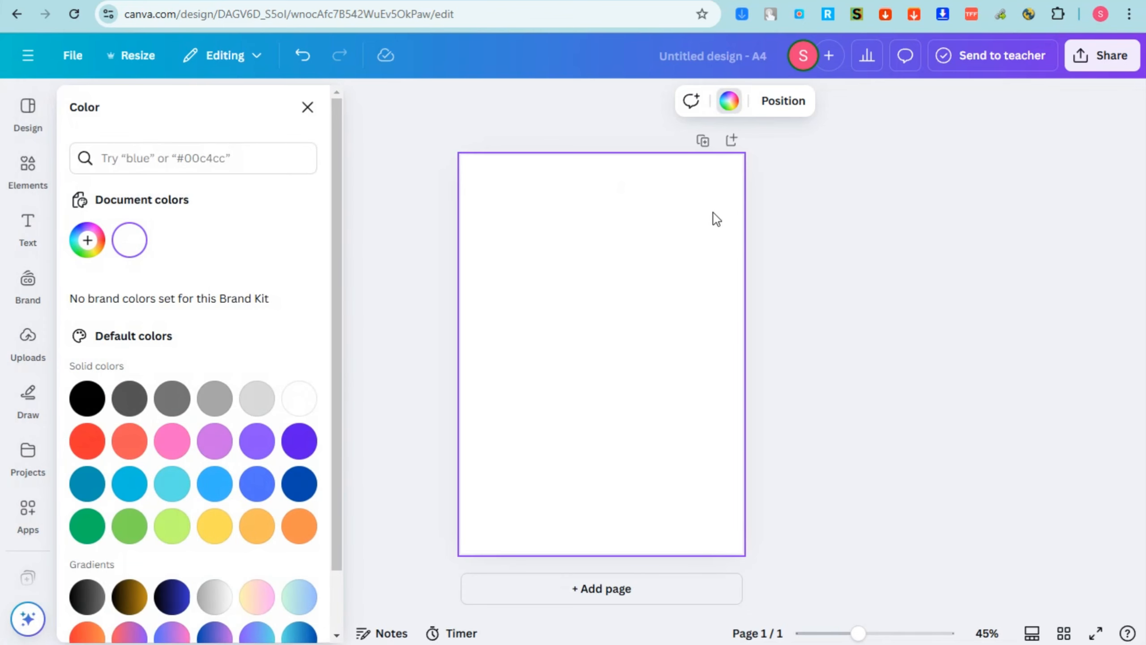
{"action": "left_click", "coordinate": [257, 398]}
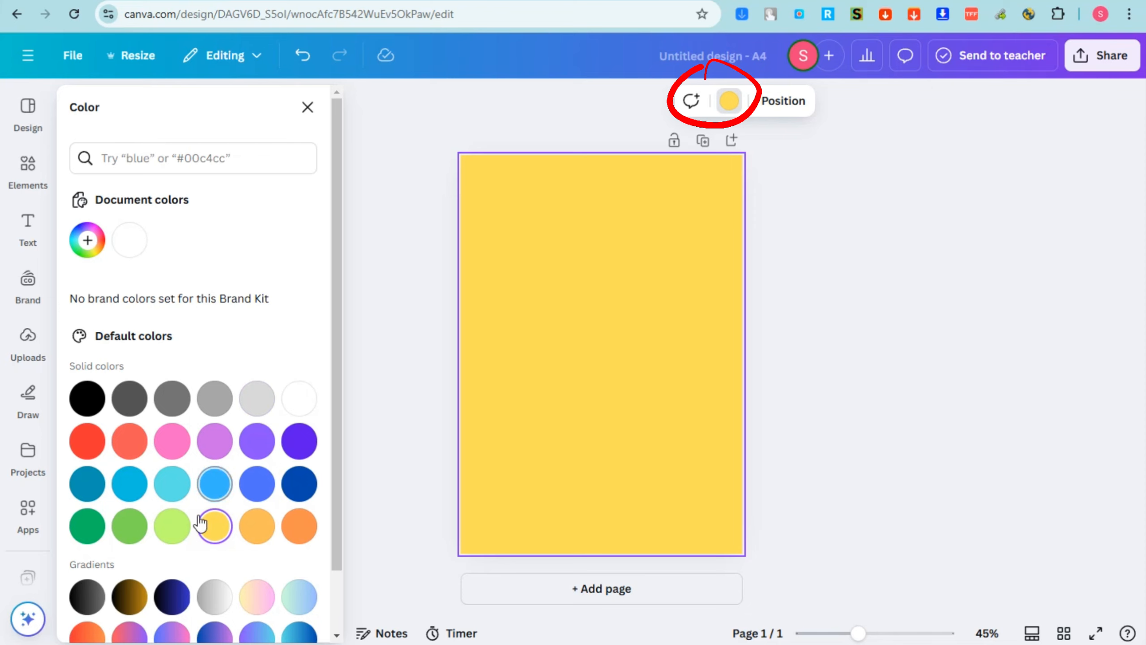
{"action": "left_click", "coordinate": [173, 398]}
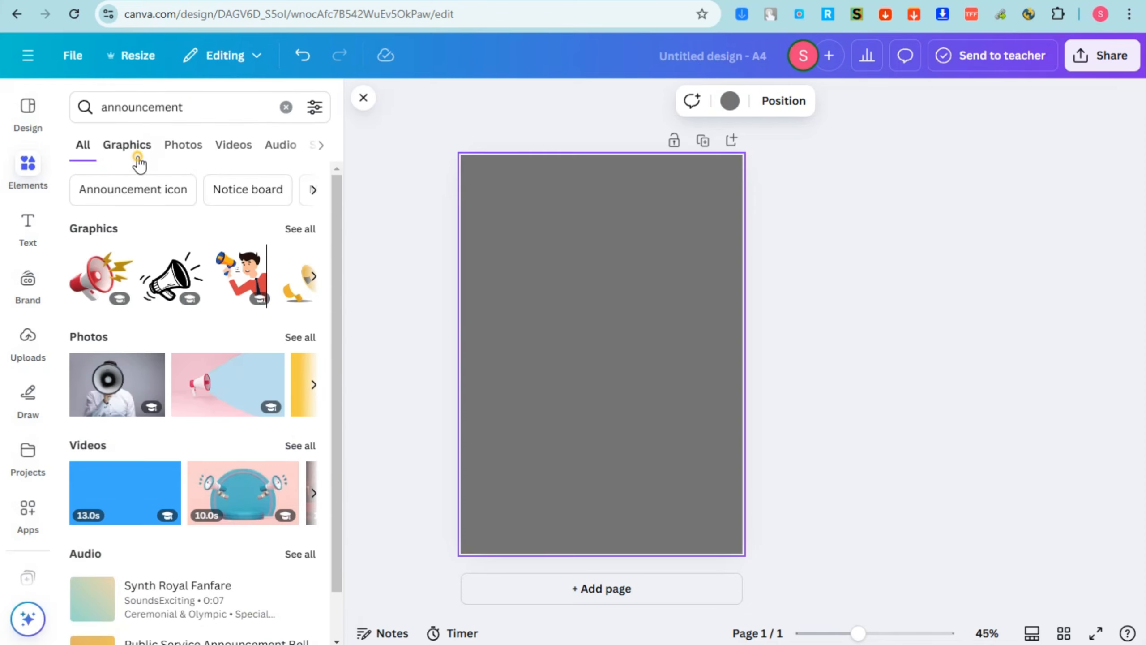
Search the graphics elements for "newsletter" and browse the matching illustrations.
{"action": "left_click", "coordinate": [138, 157]}
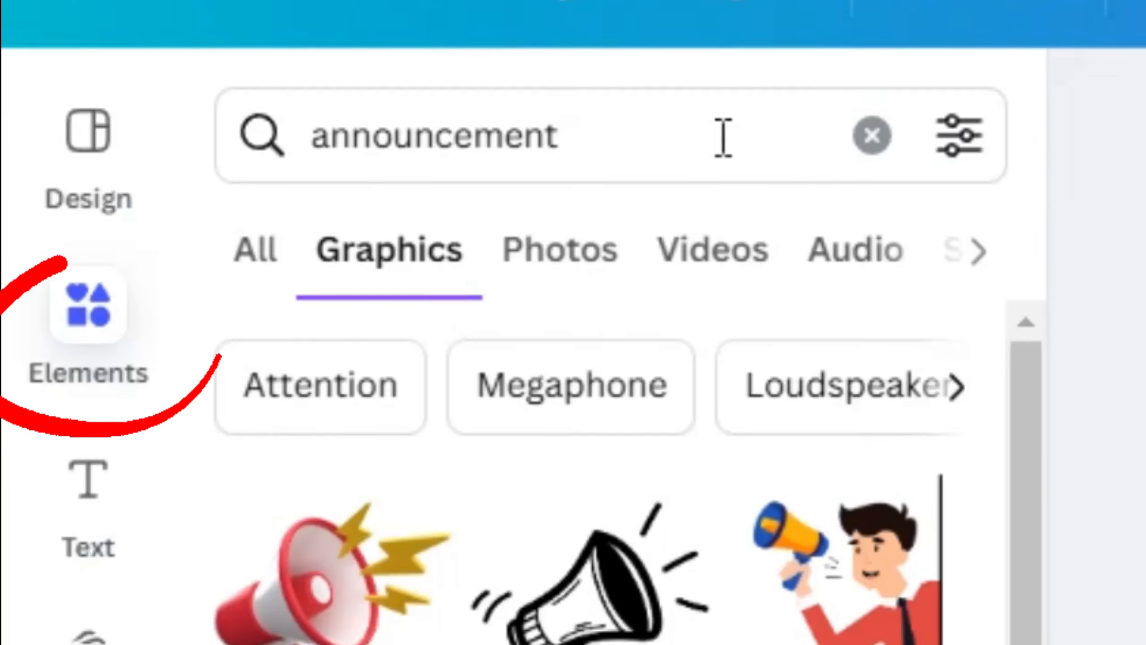
{"action": "left_click", "coordinate": [203, 109]}
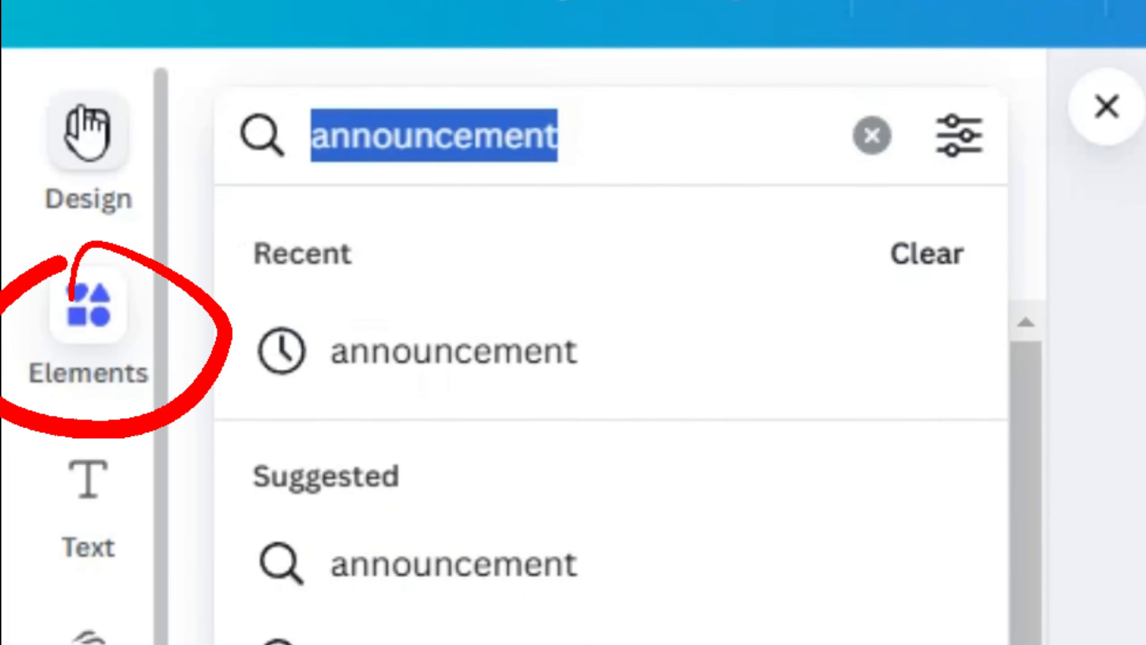
{"action": "type", "text": "newsletter"}
{"action": "key", "text": "Return"}
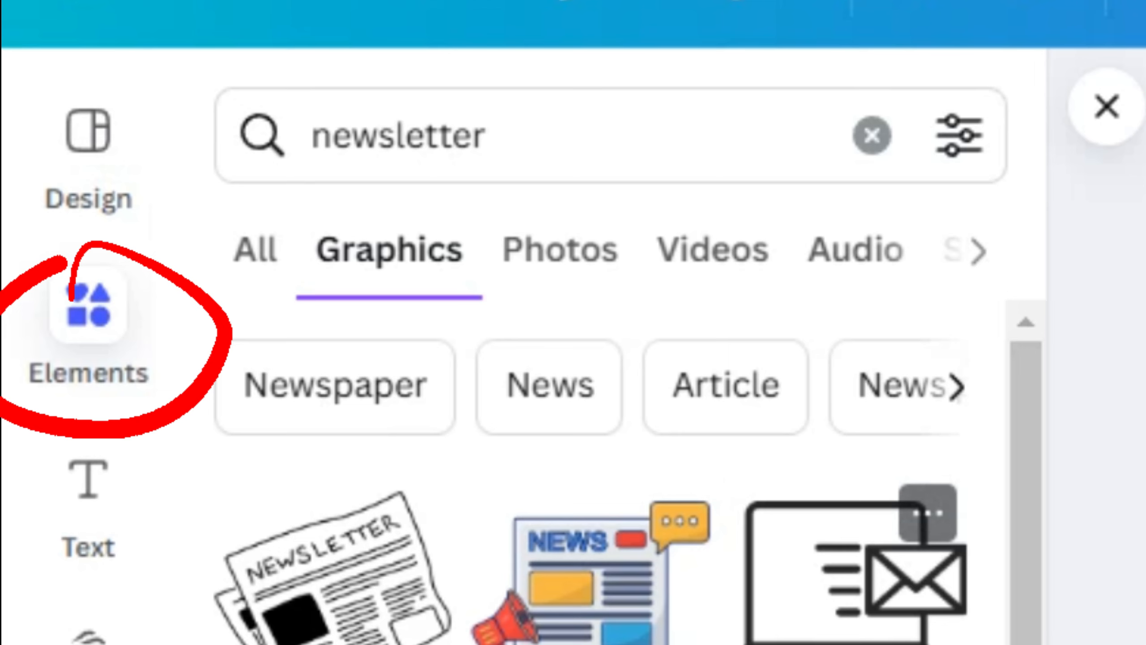
{"action": "scroll", "coordinate": [586, 470], "scroll_direction": "down", "scroll_amount": 5}
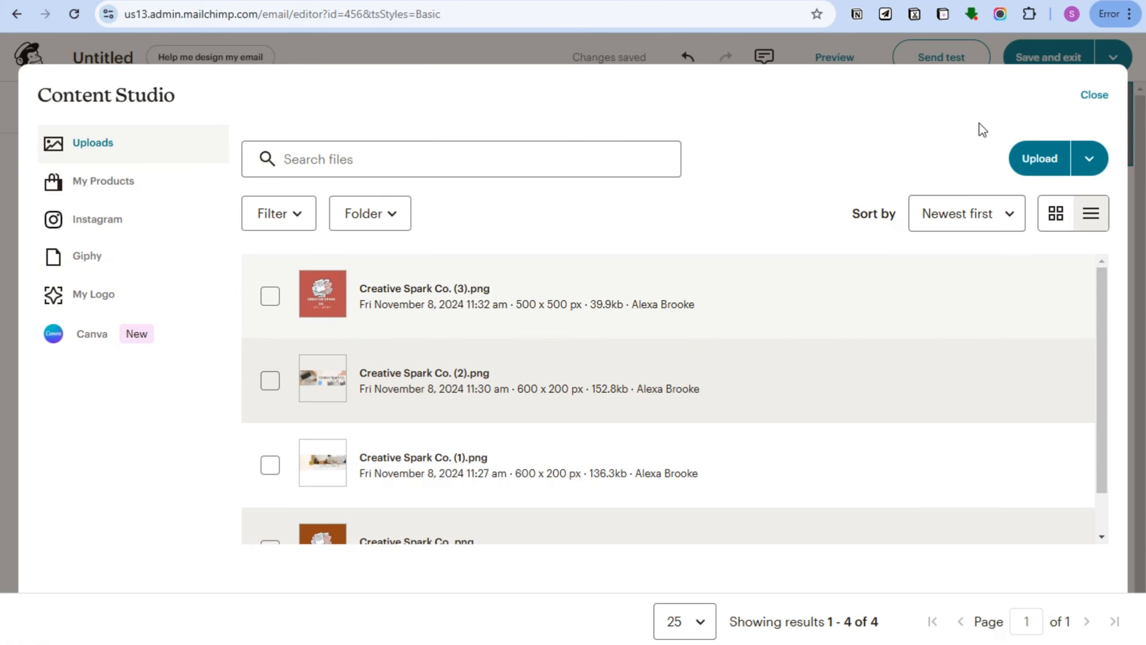
Upload the Canva-made Untitled design (2).png and use it as the Header section's background image.
{"action": "left_click", "coordinate": [1023, 166]}
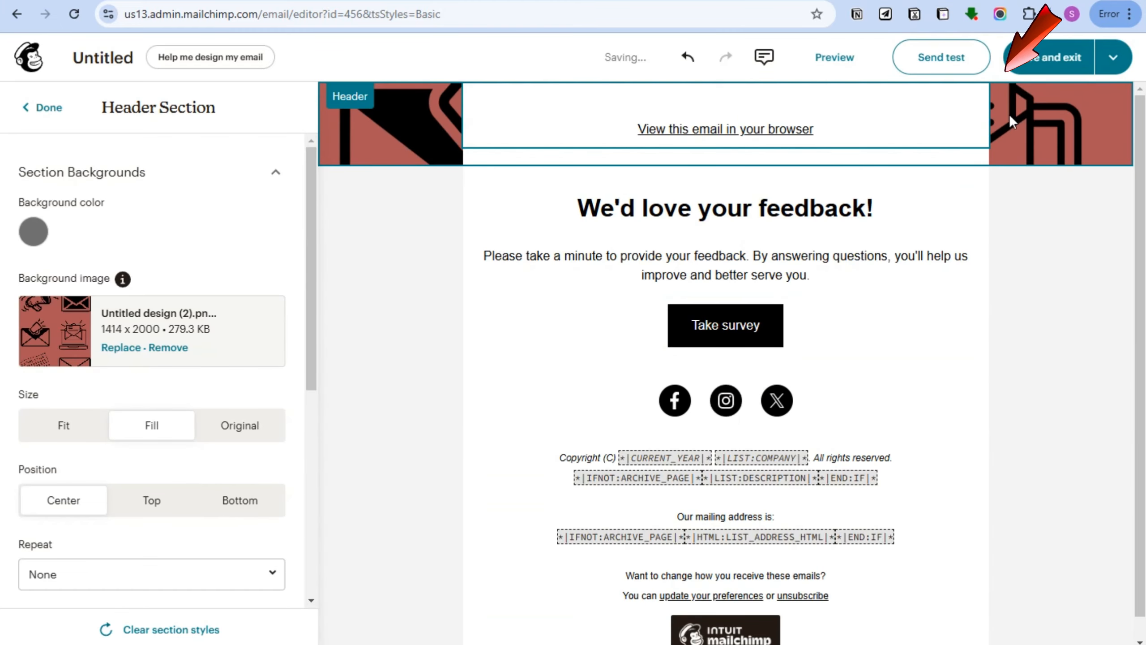
Try deleting the "View this email in your browser" text block from the header, and undo the deletion.
{"action": "left_click", "coordinate": [706, 128]}
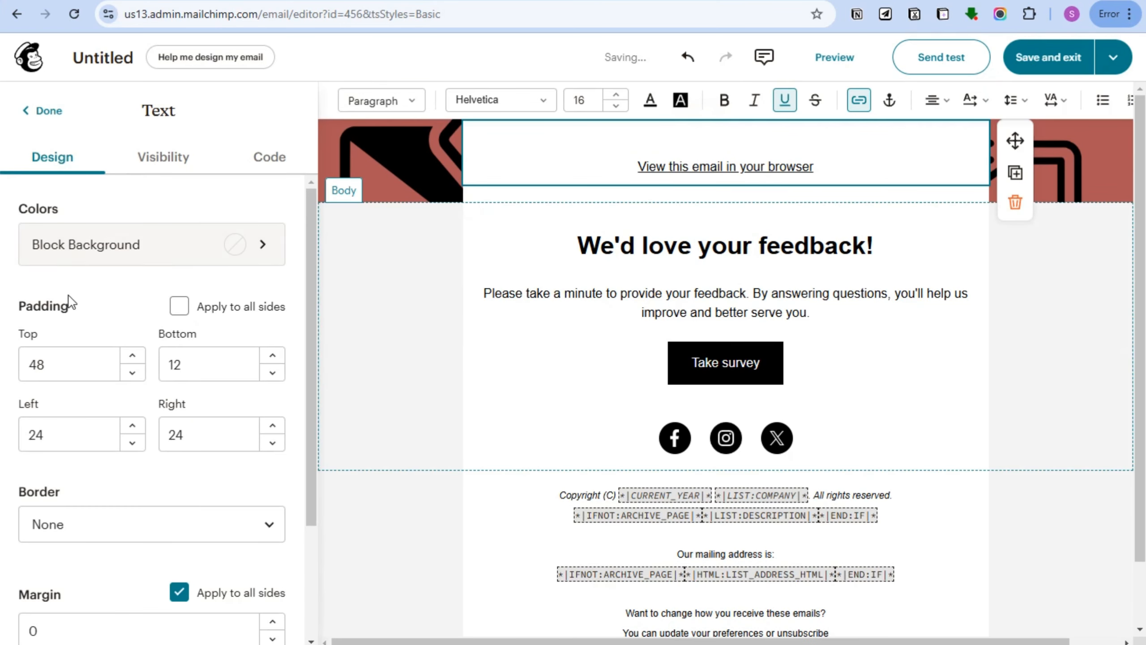
{"action": "scroll", "coordinate": [79, 323], "scroll_direction": "down", "scroll_amount": 2}
{"action": "scroll", "coordinate": [90, 332], "scroll_direction": "down", "scroll_amount": 3}
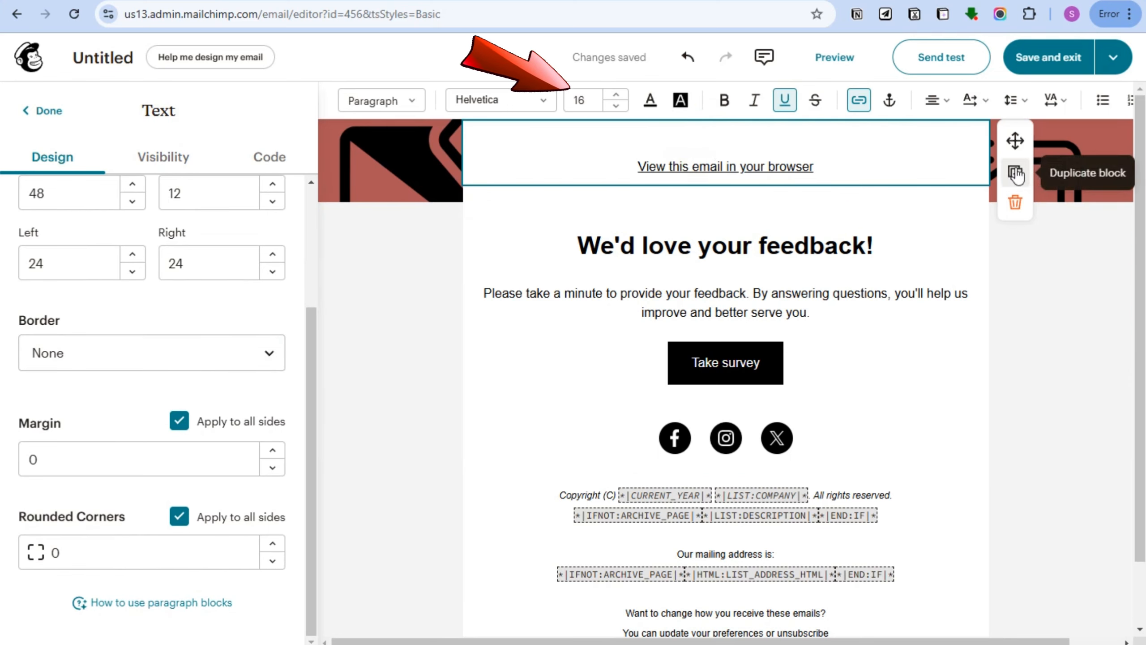
{"action": "left_click", "coordinate": [1015, 203]}
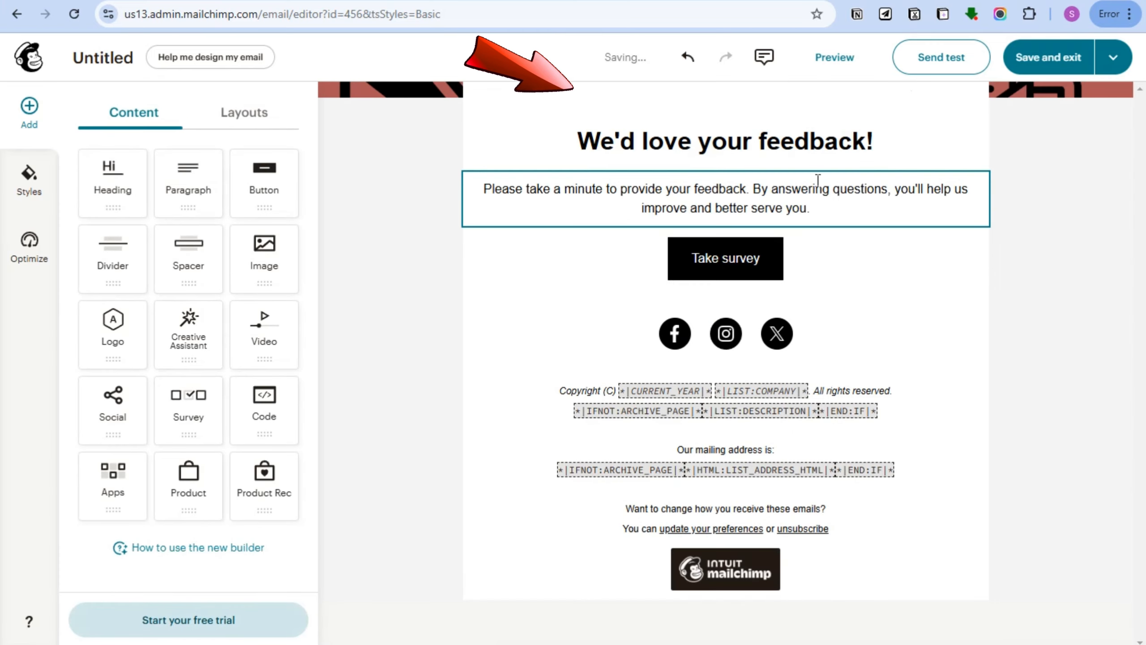
{"action": "key", "text": "ctrl+z"}
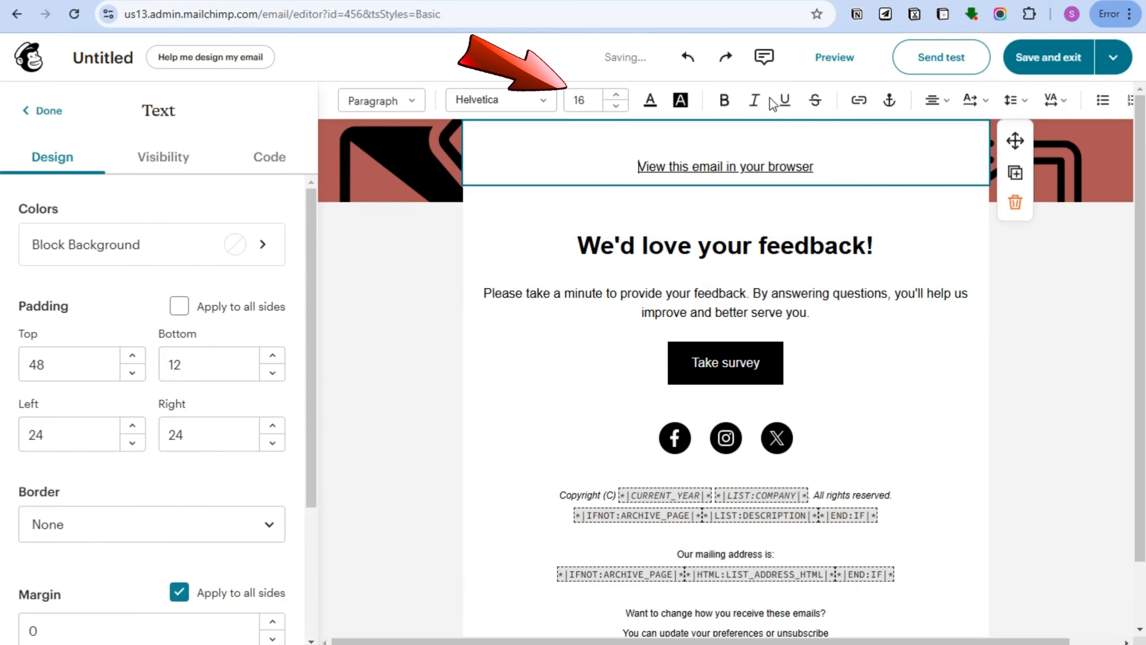
Replace the header's "View this email in your browser" link text with "Stay Updated with Our Latest News & Exciting Updates!".
{"action": "left_click_drag", "start_coordinate": [656, 166], "coordinate": [839, 167]}
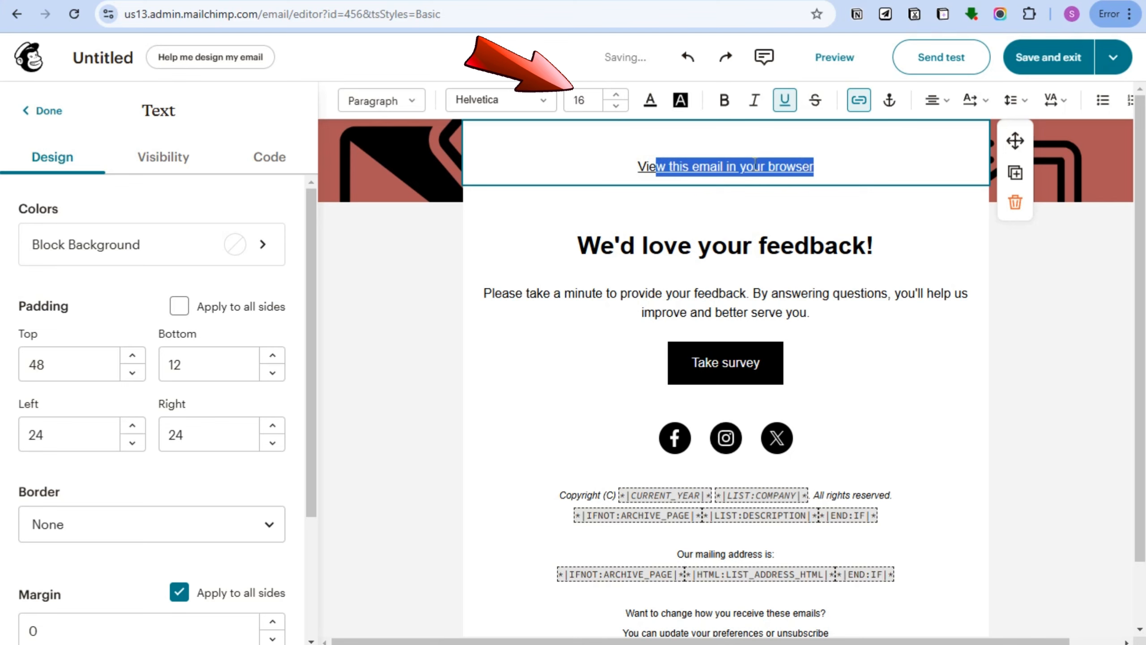
{"action": "left_click_drag", "start_coordinate": [637, 166], "coordinate": [816, 167]}
{"action": "scroll", "coordinate": [123, 313], "scroll_direction": "down", "scroll_amount": 4}
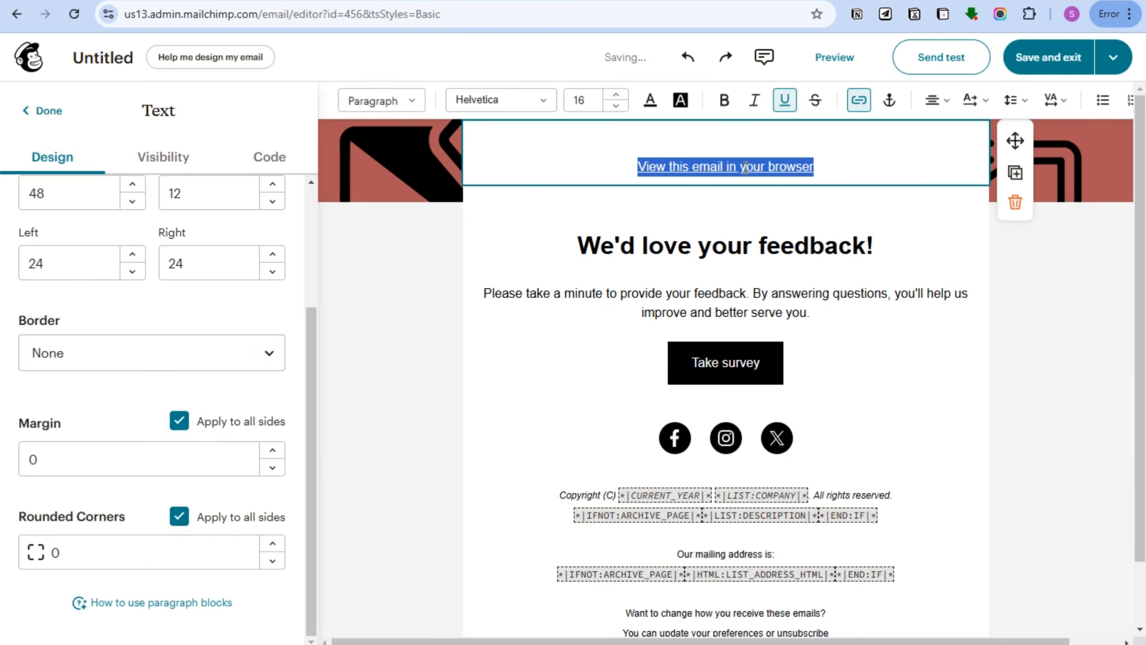
{"action": "scroll", "coordinate": [143, 205], "scroll_direction": "up", "scroll_amount": 4}
{"action": "left_click", "coordinate": [179, 158]}
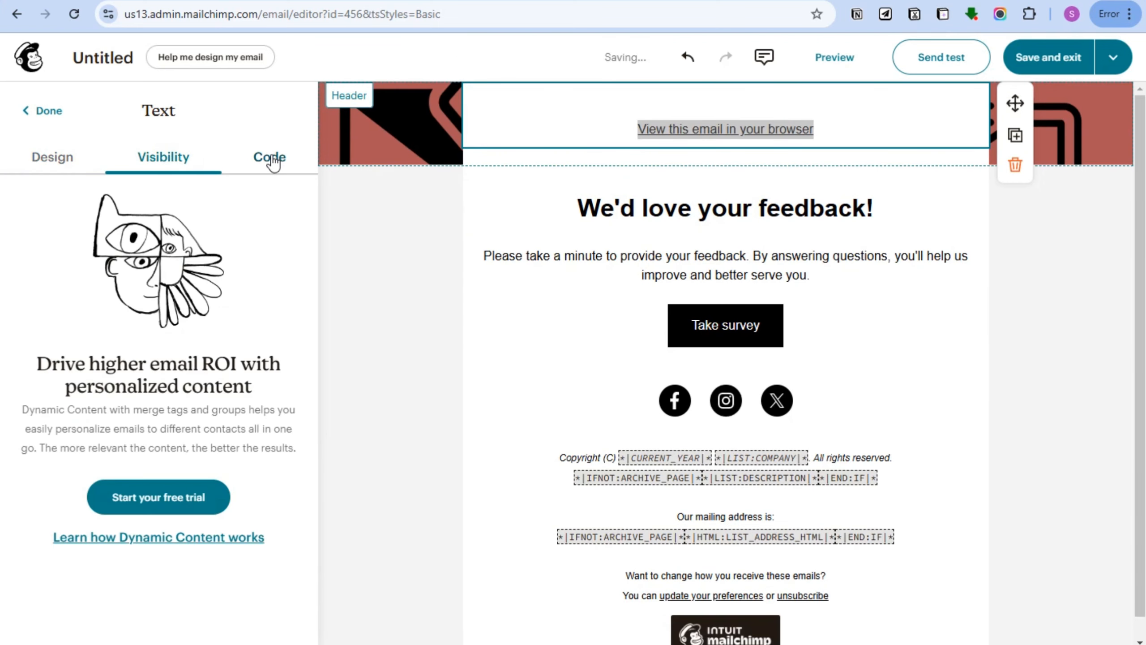
{"action": "left_click", "coordinate": [272, 159]}
{"action": "left_click", "coordinate": [53, 158]}
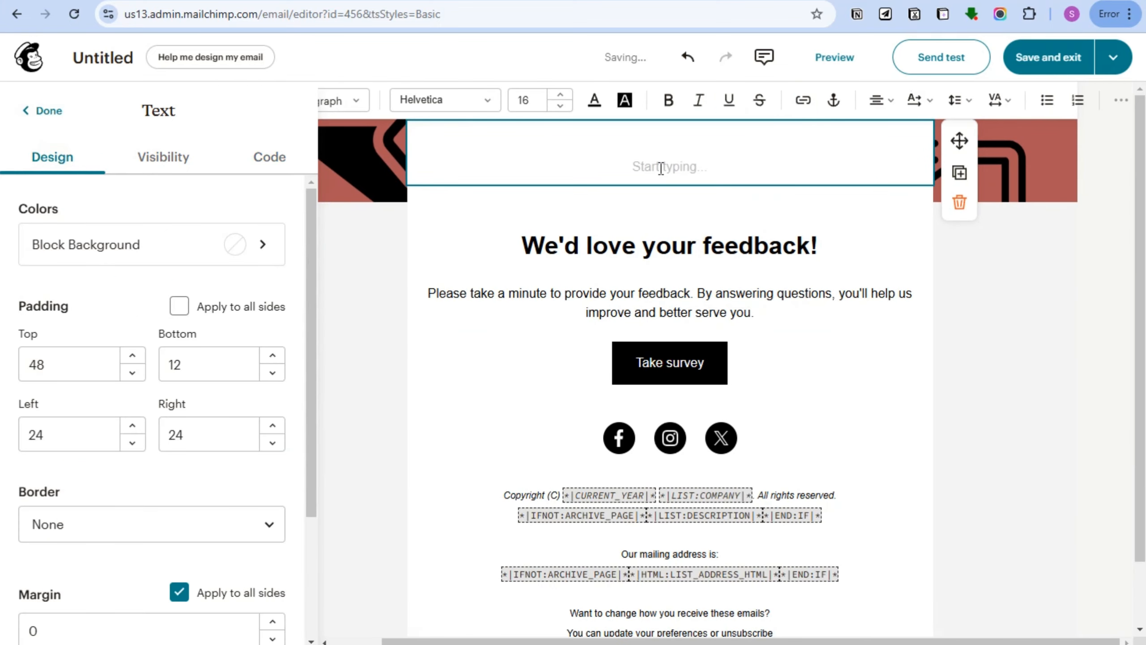
{"action": "type", "text": "Stay Updated with Our Latest News & Exciting Updates!"}
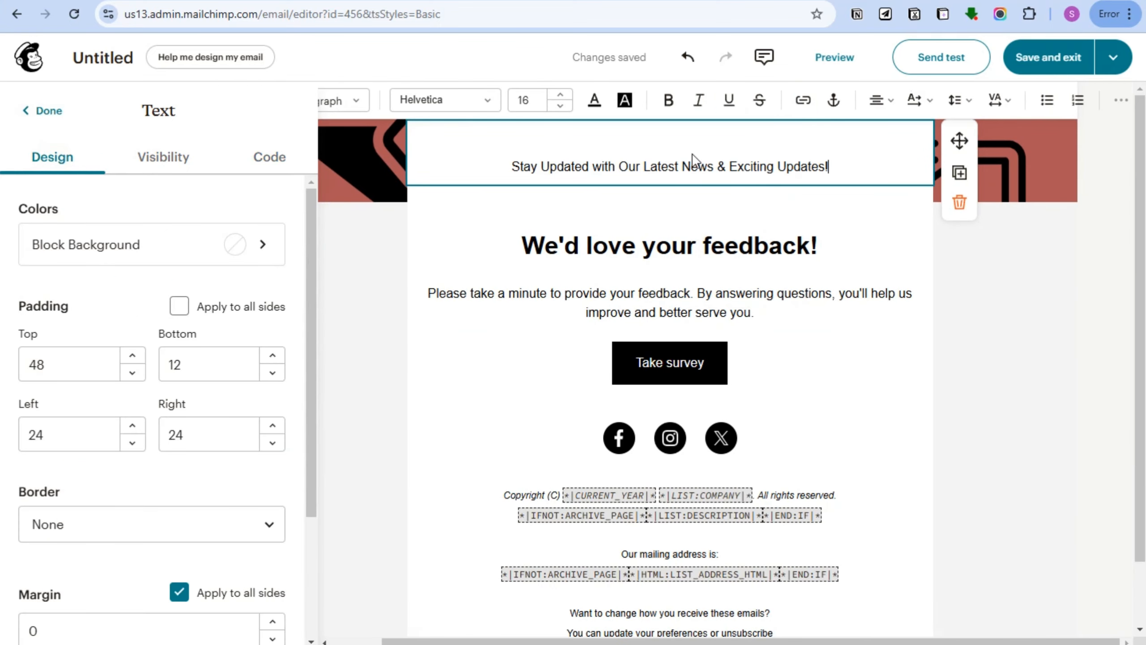
Make the whole header text line bold and enlarge its font size to 24.
{"action": "left_click_drag", "start_coordinate": [502, 166], "coordinate": [863, 163]}
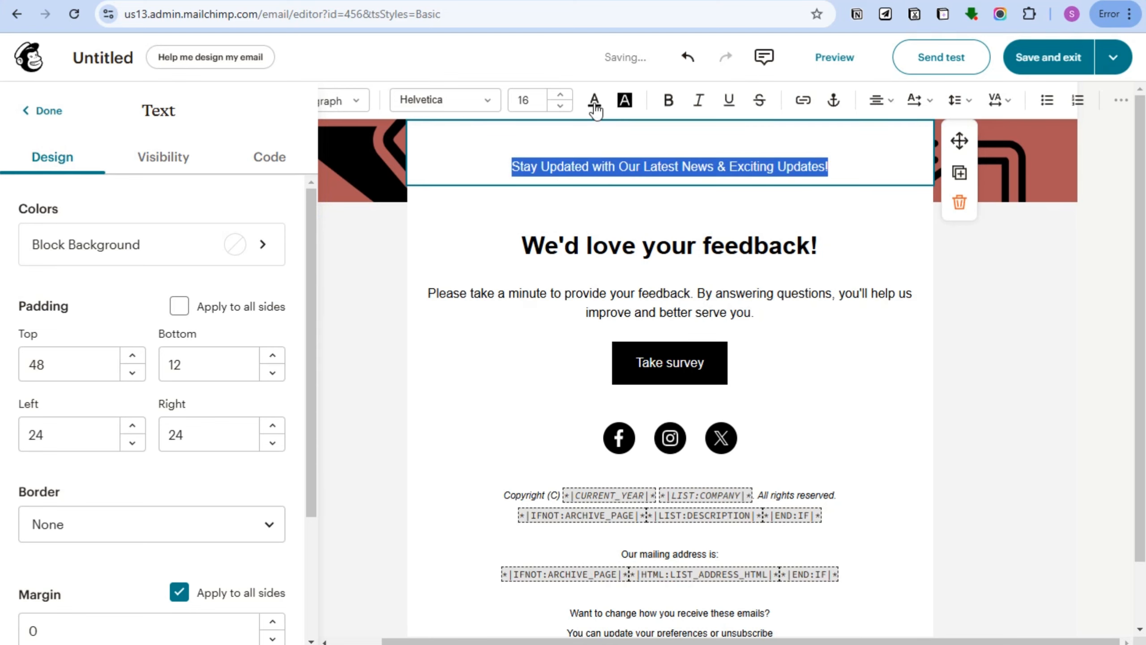
{"action": "left_click", "coordinate": [668, 100]}
{"action": "left_click", "coordinate": [559, 94]}
{"action": "left_click", "coordinate": [559, 94]}
{"action": "left_click", "coordinate": [559, 95]}
{"action": "left_click", "coordinate": [560, 95]}
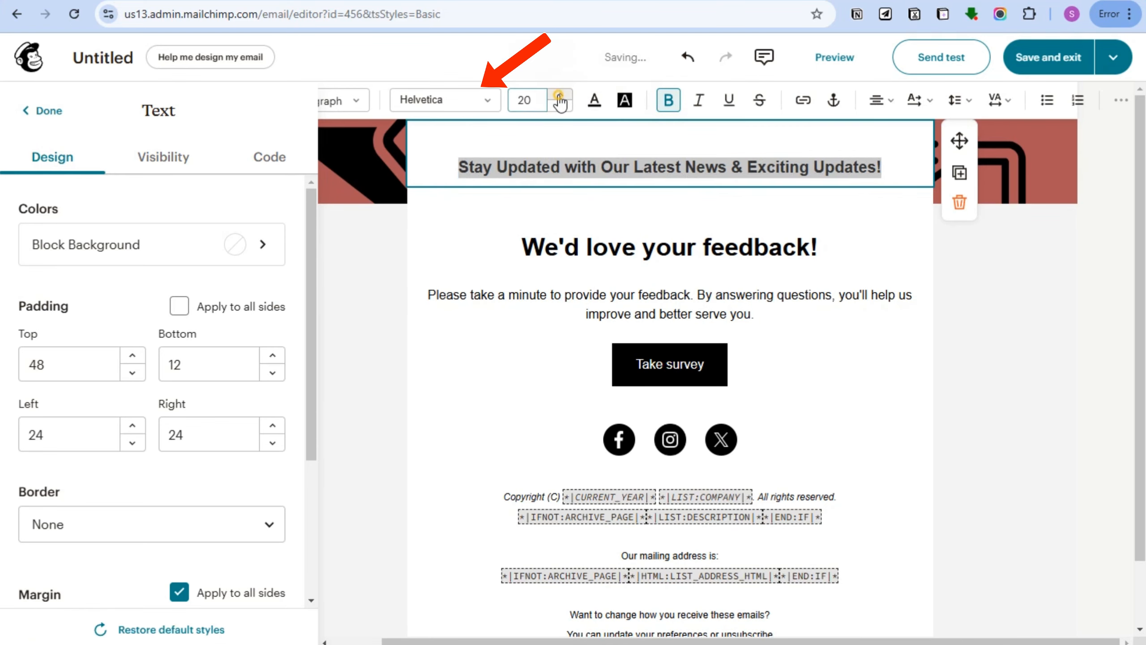
{"action": "left_click", "coordinate": [559, 95]}
{"action": "left_click", "coordinate": [559, 95]}
{"action": "left_click", "coordinate": [559, 95]}
{"action": "left_click", "coordinate": [560, 95]}
Try the Heading 2 and Heading 4 text styles on the header line, and settle on Heading 3.
{"action": "left_click", "coordinate": [332, 111]}
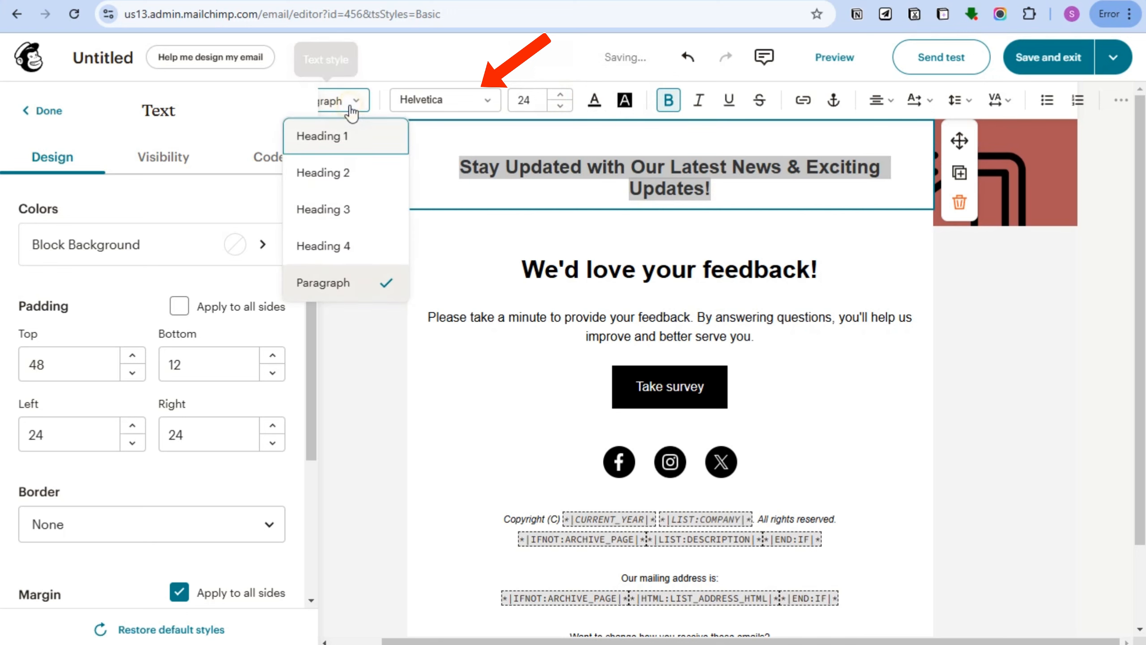
{"action": "left_click", "coordinate": [336, 174]}
{"action": "left_click", "coordinate": [340, 100]}
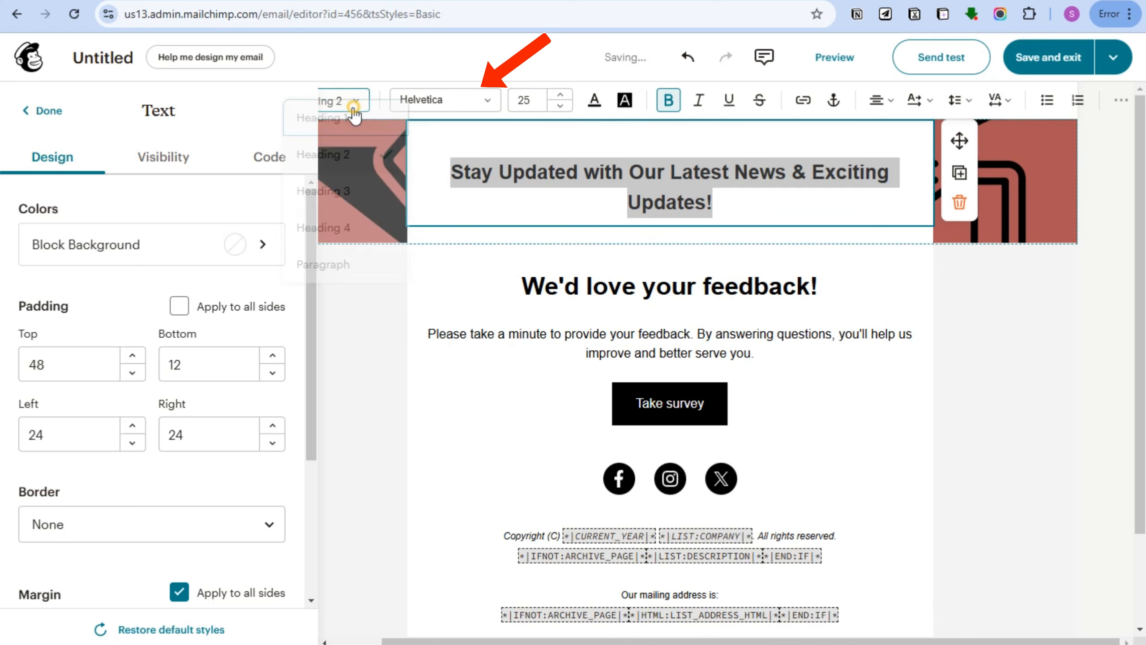
{"action": "left_click", "coordinate": [333, 243]}
{"action": "left_click", "coordinate": [368, 100]}
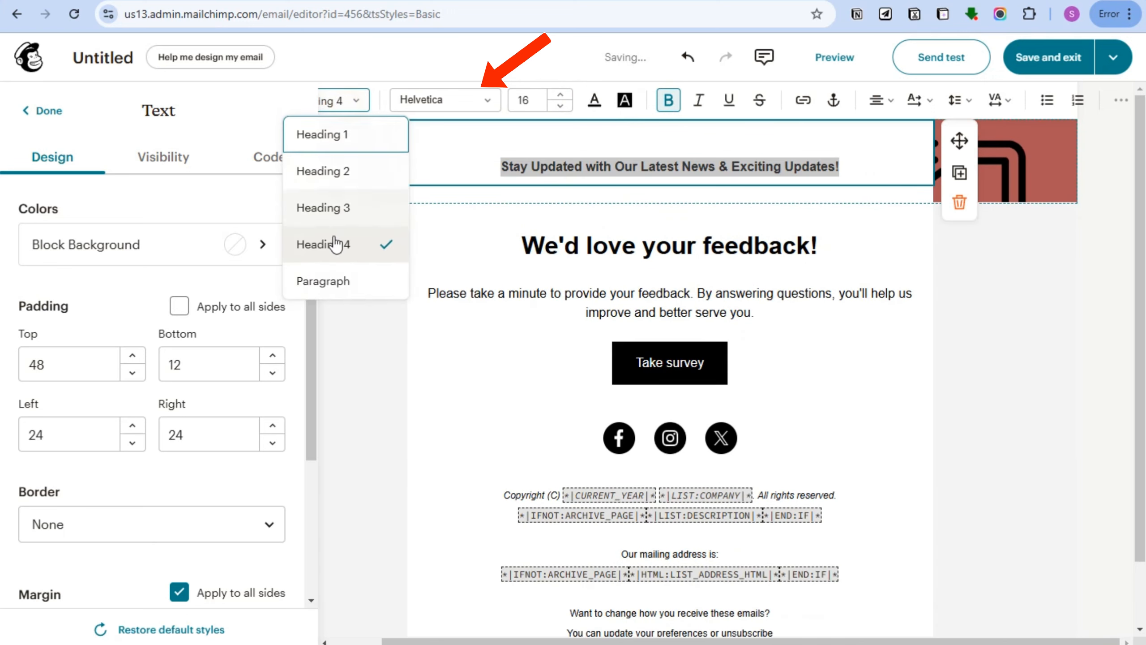
{"action": "left_click", "coordinate": [334, 206]}
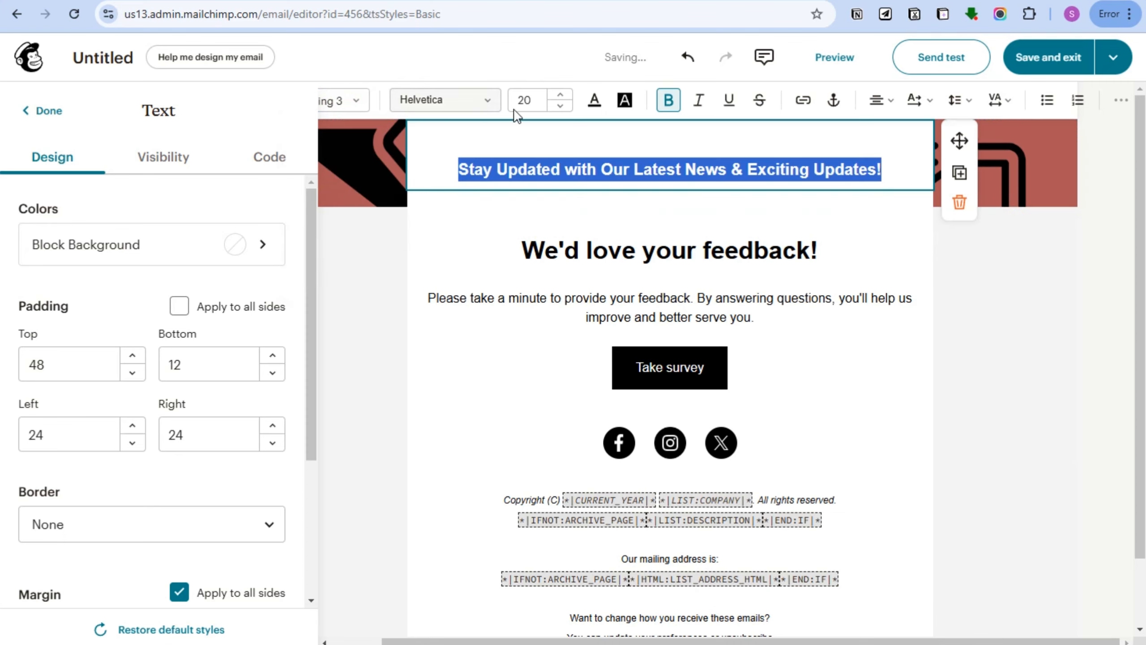
Set the header line's font size to 25 and its text color to dark red #5C0701.
{"action": "left_click", "coordinate": [560, 94]}
{"action": "left_click", "coordinate": [561, 95]}
{"action": "left_click", "coordinate": [561, 94]}
{"action": "left_click", "coordinate": [561, 95]}
{"action": "left_click", "coordinate": [561, 95]}
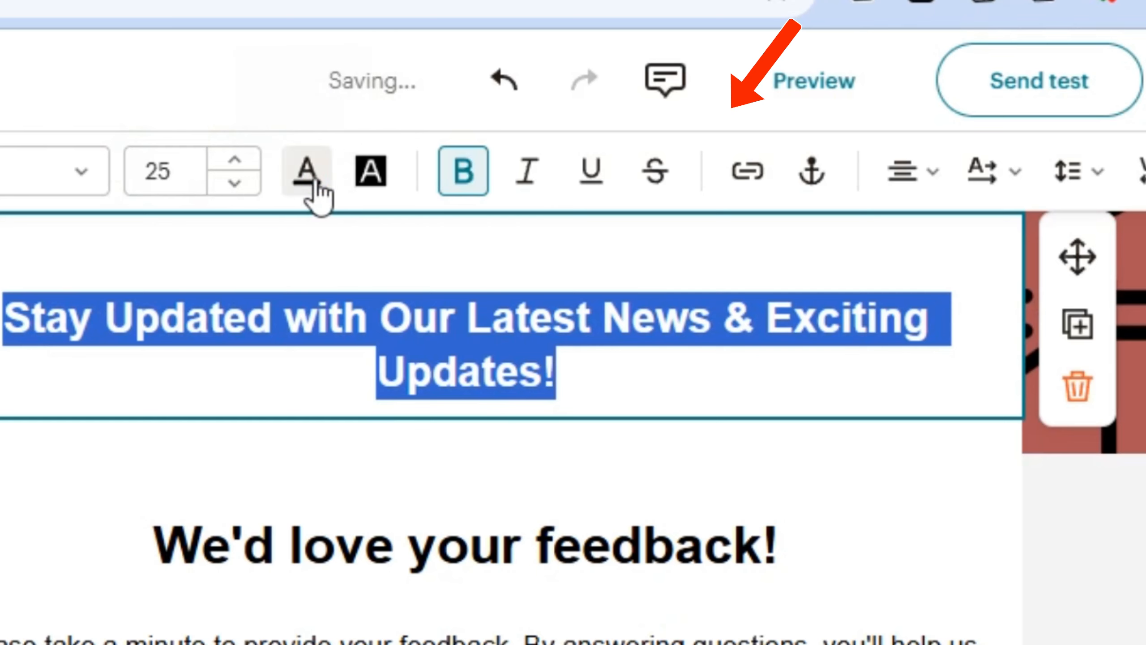
{"action": "left_click", "coordinate": [596, 103]}
{"action": "left_click", "coordinate": [121, 250]}
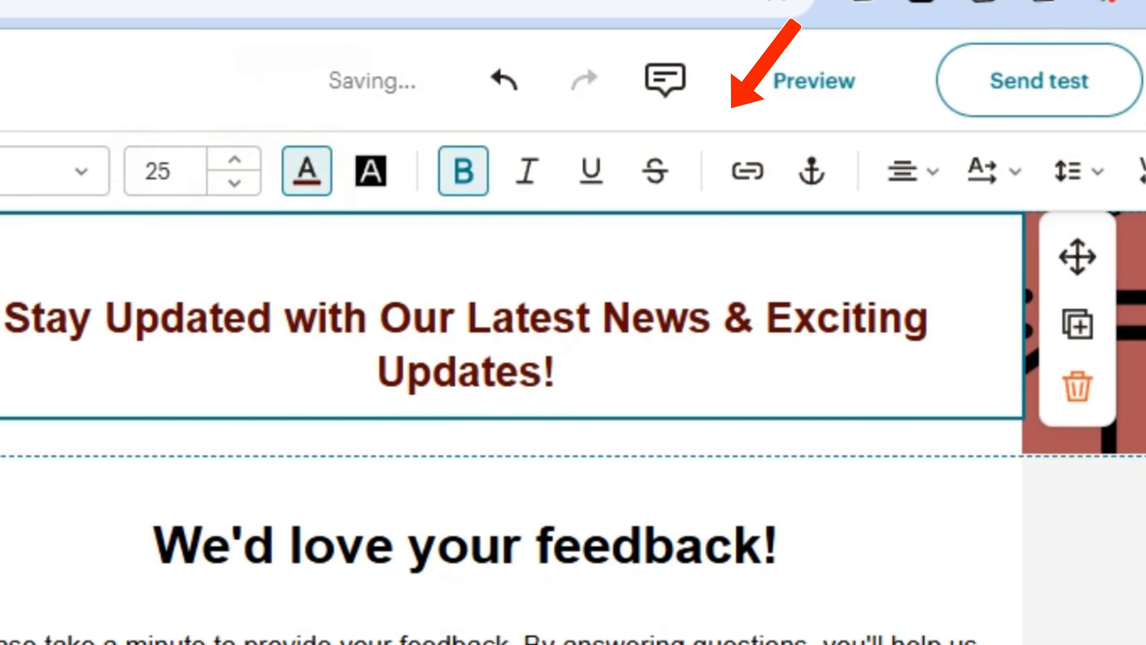
Try to change the header line's font to Abril Fatface, and close the text block's settings.
{"action": "left_click", "coordinate": [54, 170]}
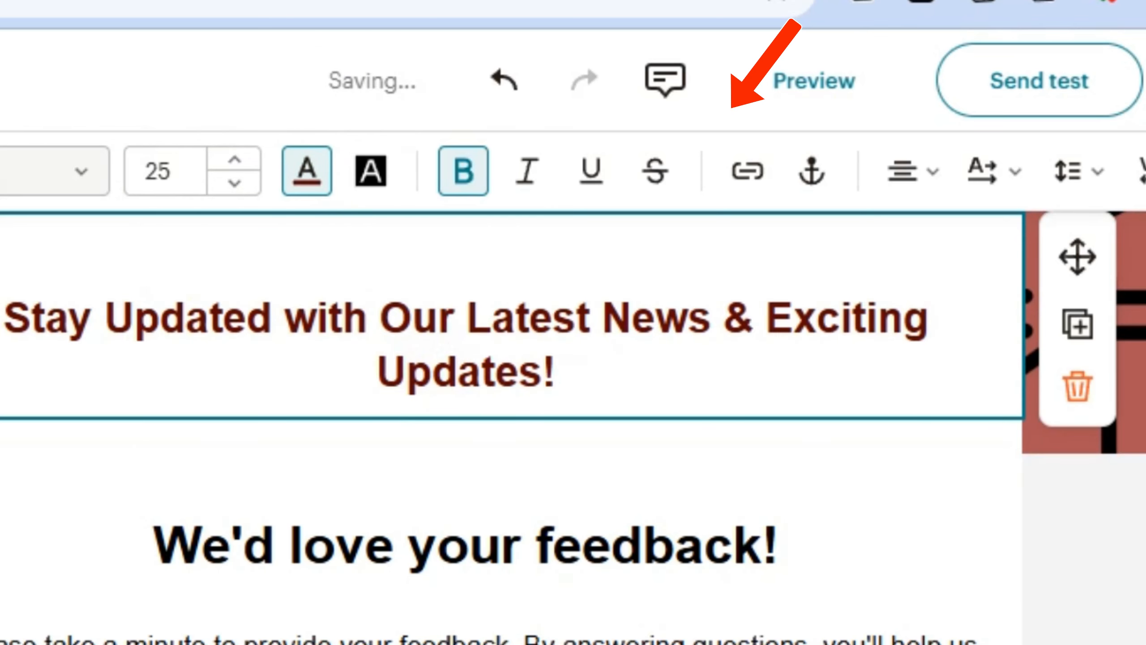
{"action": "left_click", "coordinate": [83, 322]}
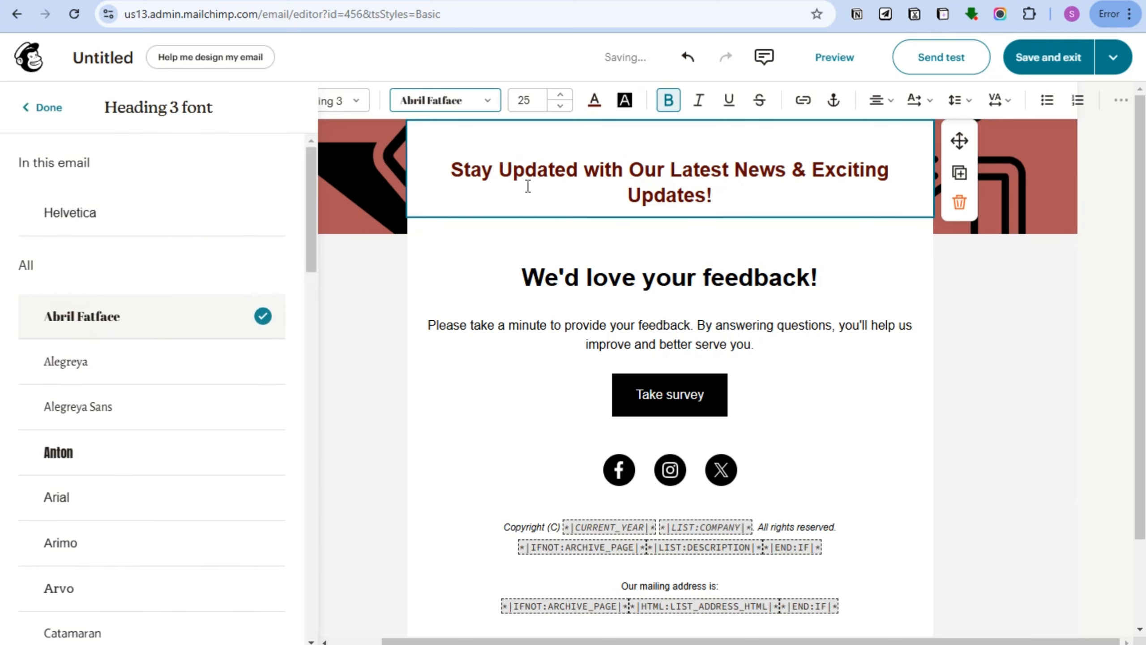
{"action": "left_click_drag", "start_coordinate": [459, 168], "coordinate": [813, 195]}
{"action": "key", "text": "Escape"}
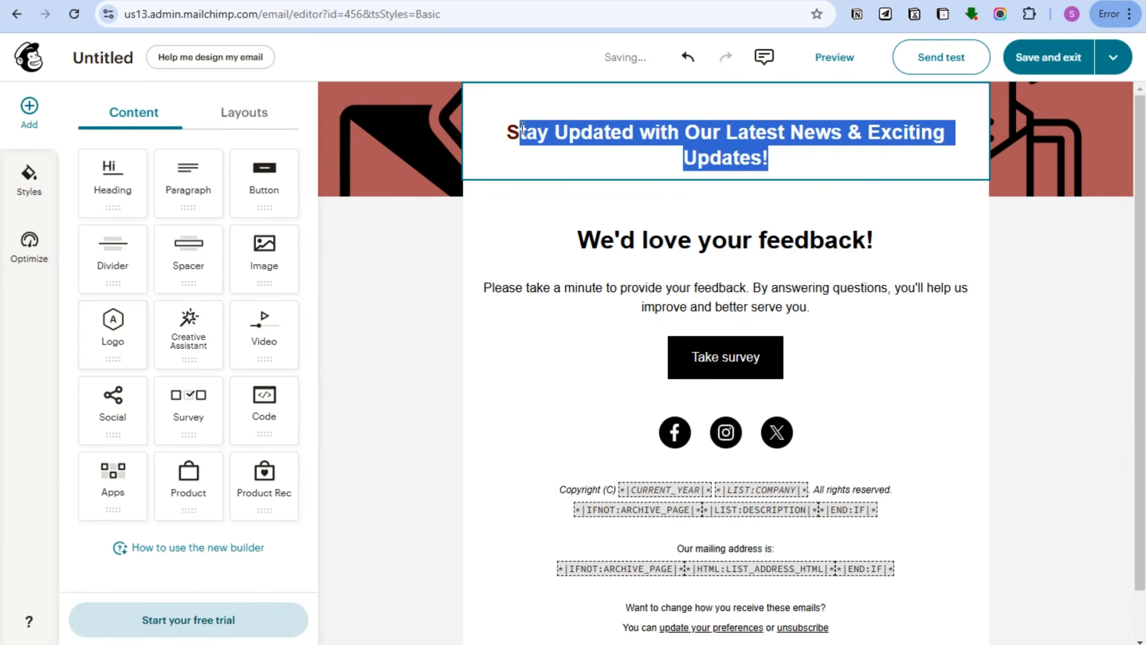
{"action": "left_click", "coordinate": [532, 129]}
{"action": "left_click", "coordinate": [506, 156]}
{"action": "left_click_drag", "start_coordinate": [781, 202], "coordinate": [522, 166]}
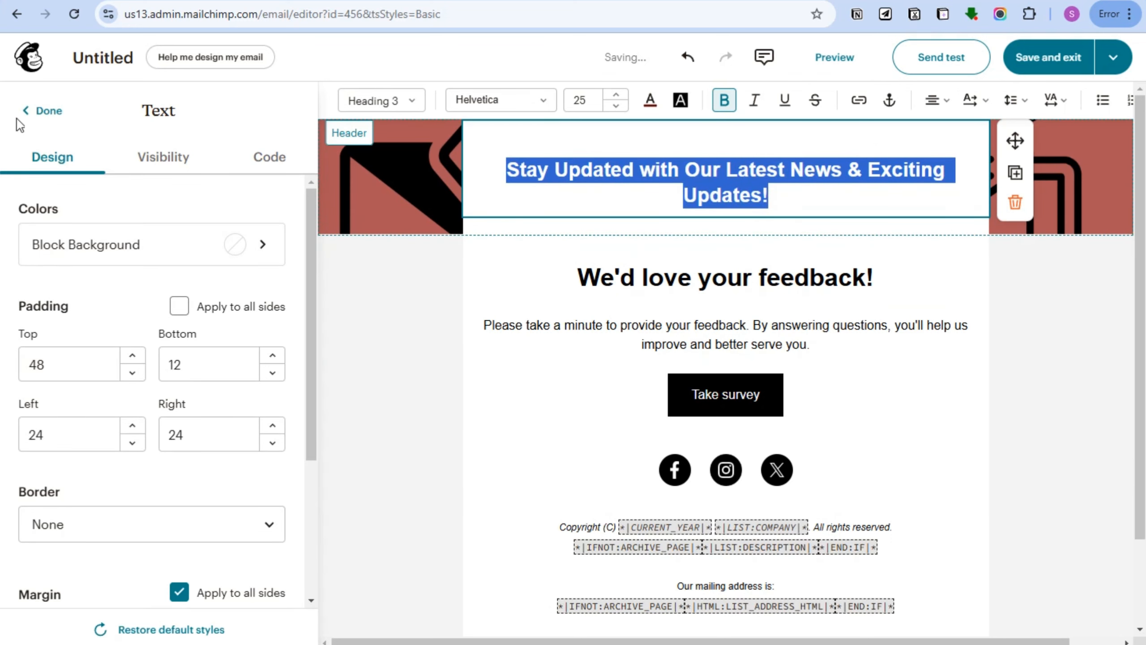
{"action": "left_click", "coordinate": [41, 111]}
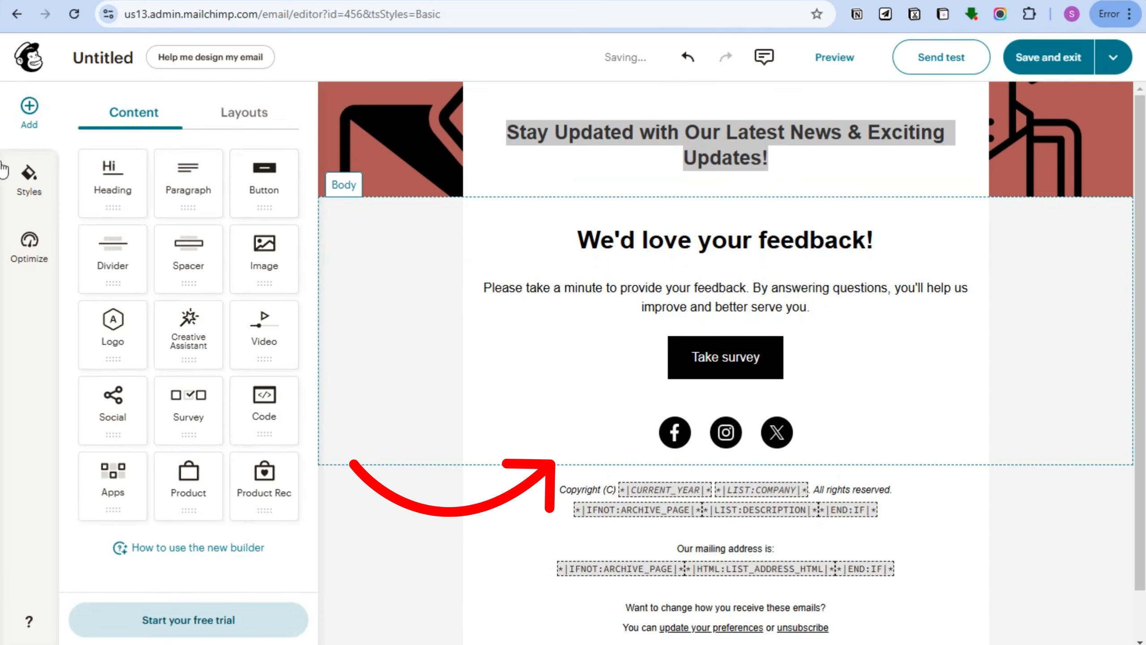
Set the Body section's background color to the custom muted red #95534E.
{"action": "left_click", "coordinate": [405, 266]}
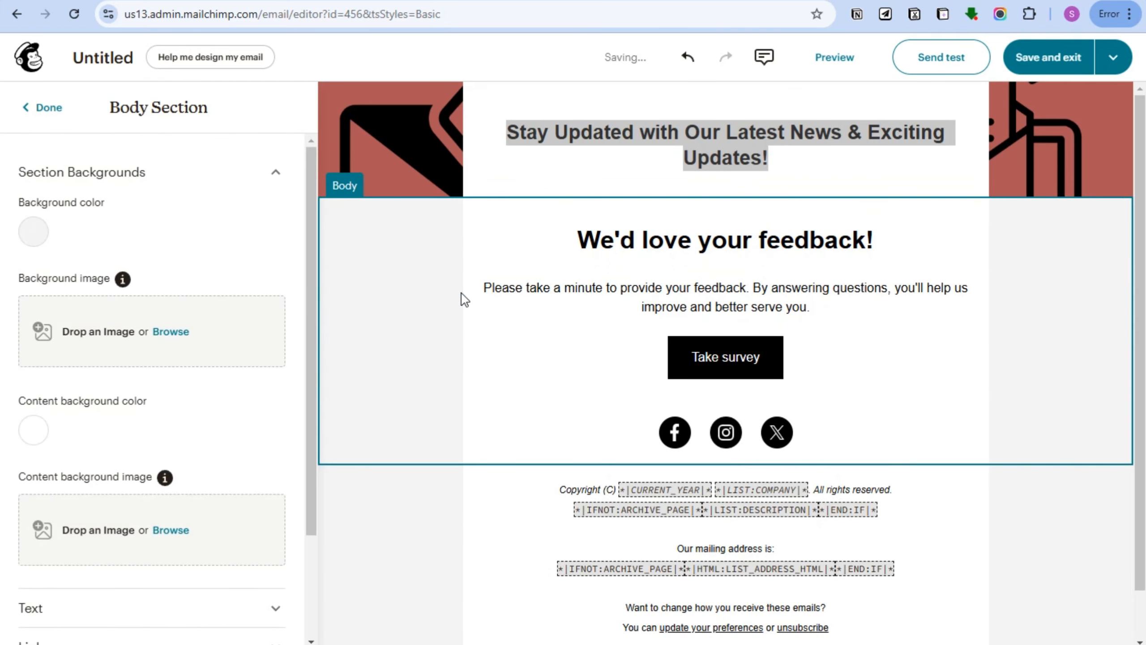
{"action": "left_click", "coordinate": [36, 234]}
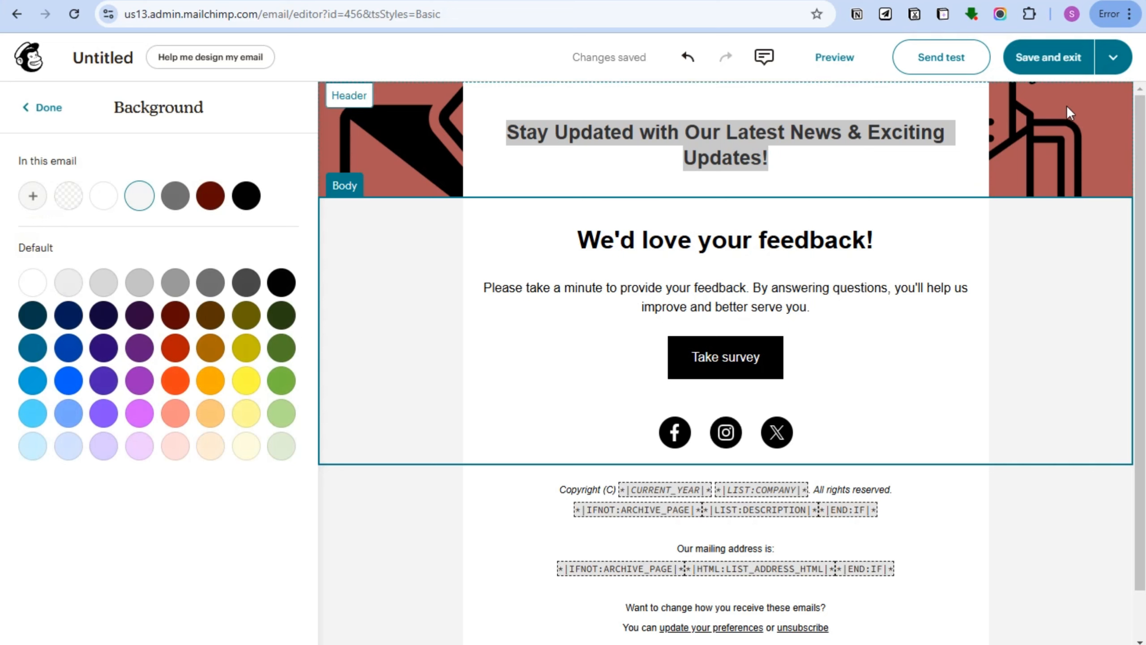
{"action": "left_click", "coordinate": [210, 195]}
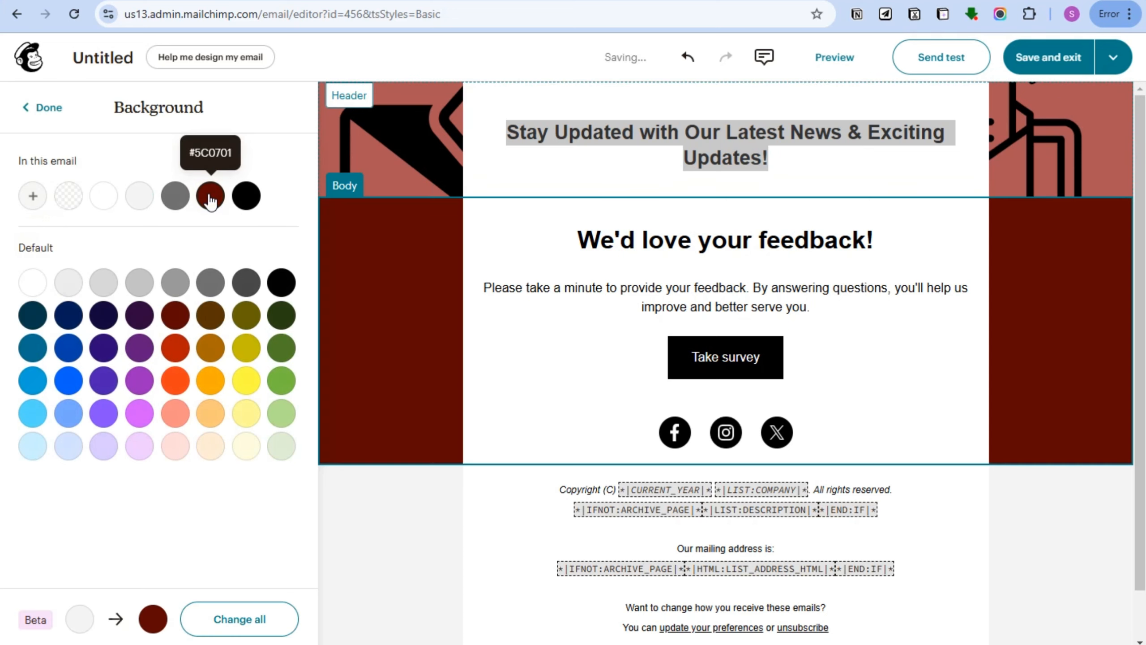
{"action": "left_click", "coordinate": [32, 196]}
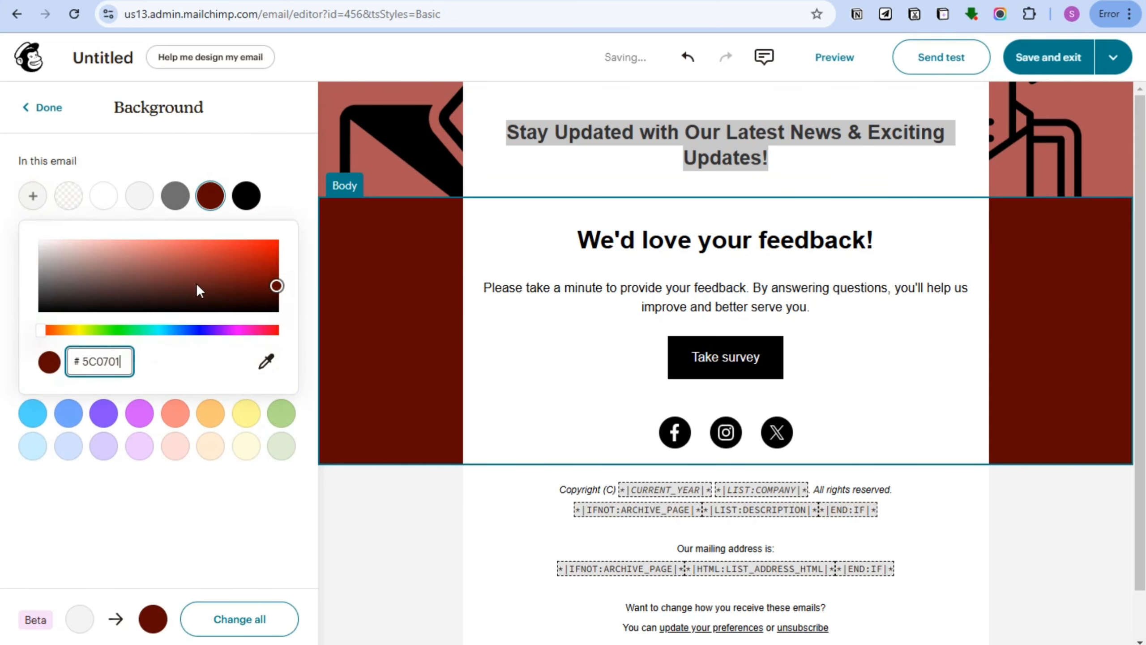
{"action": "left_click_drag", "start_coordinate": [212, 280], "coordinate": [152, 268]}
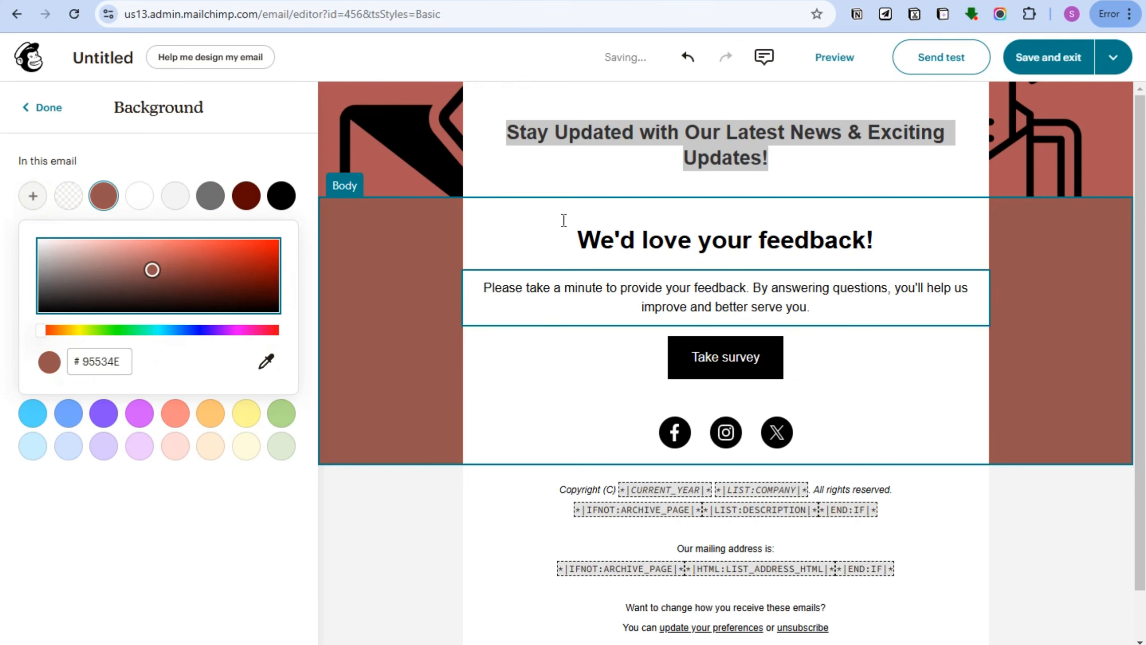
{"action": "left_click", "coordinate": [48, 109]}
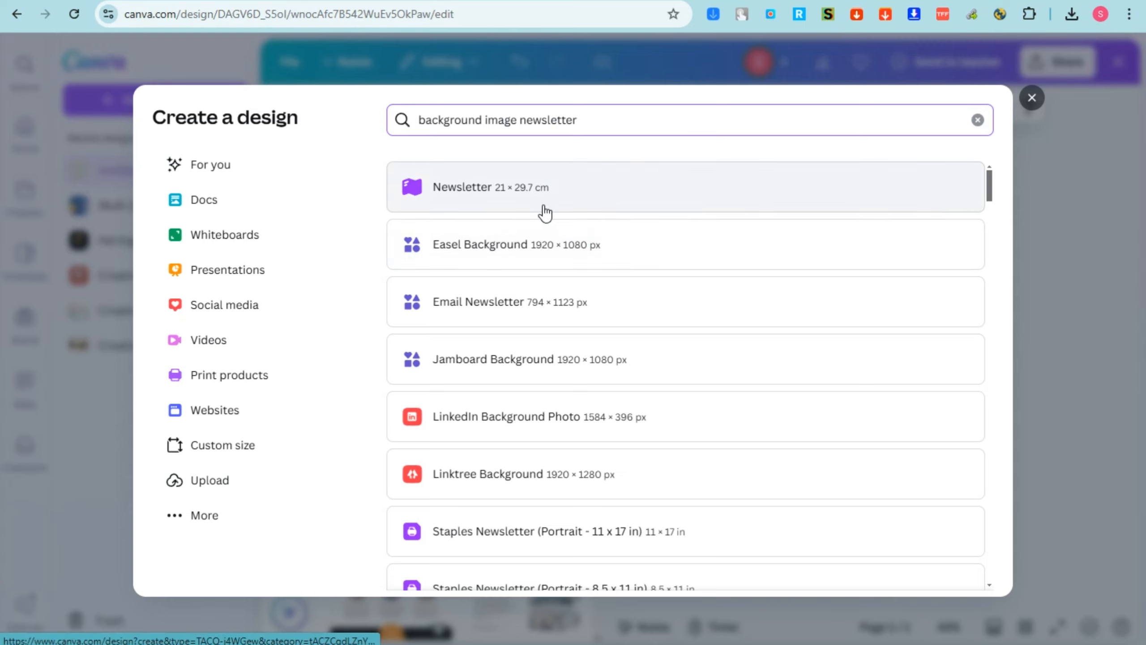
Switch to Canva, create a 21 × 29.7 cm Newsletter design and fill its blank page with a solid coral red.
{"action": "left_click", "coordinate": [517, 199]}
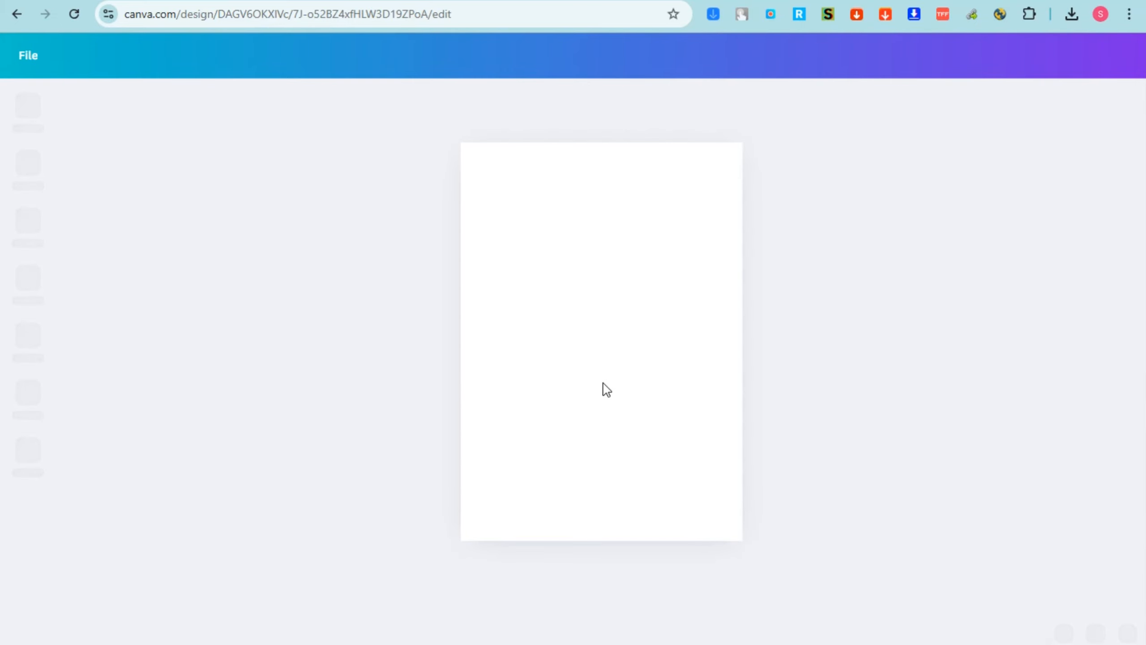
{"action": "left_click", "coordinate": [561, 285]}
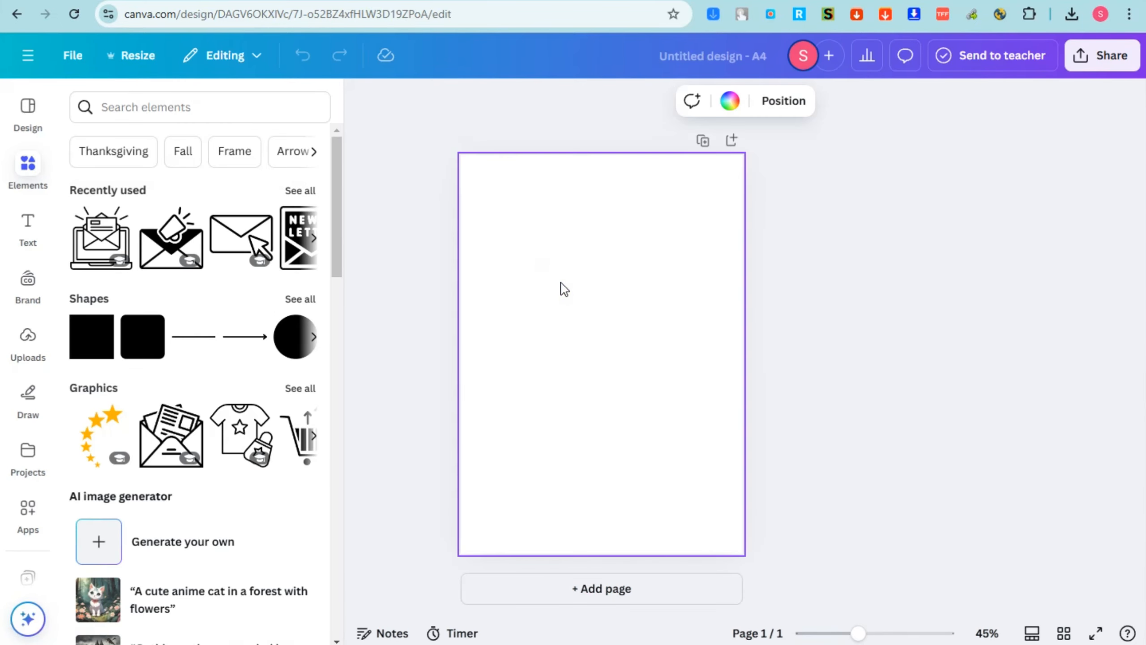
{"action": "left_click", "coordinate": [729, 102]}
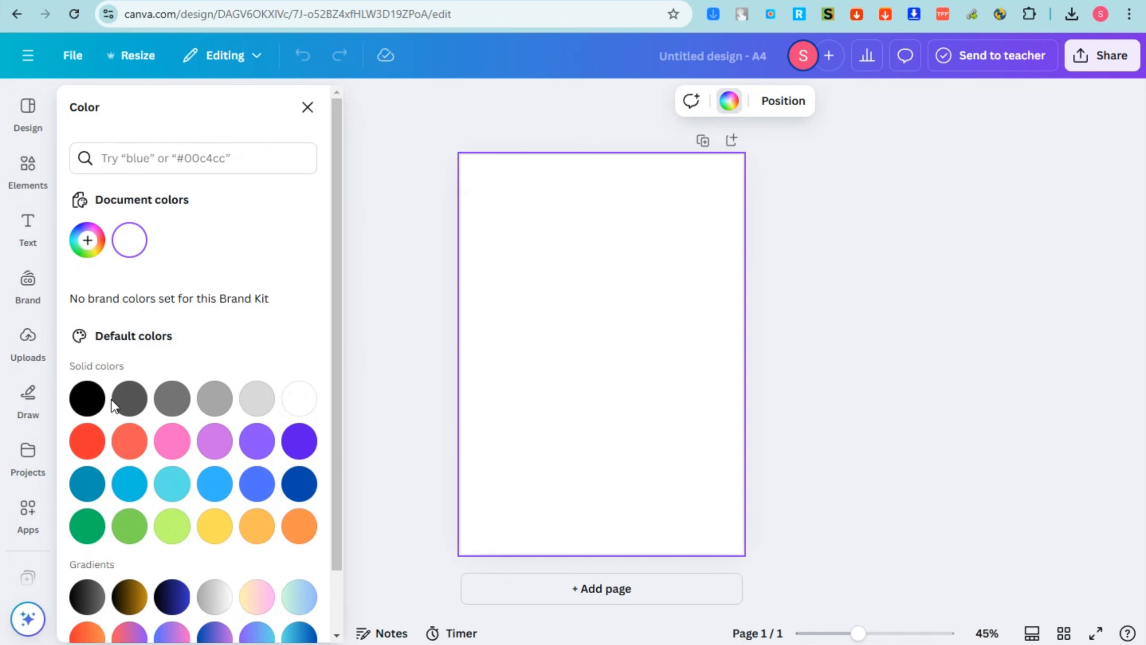
{"action": "key", "text": "F11"}
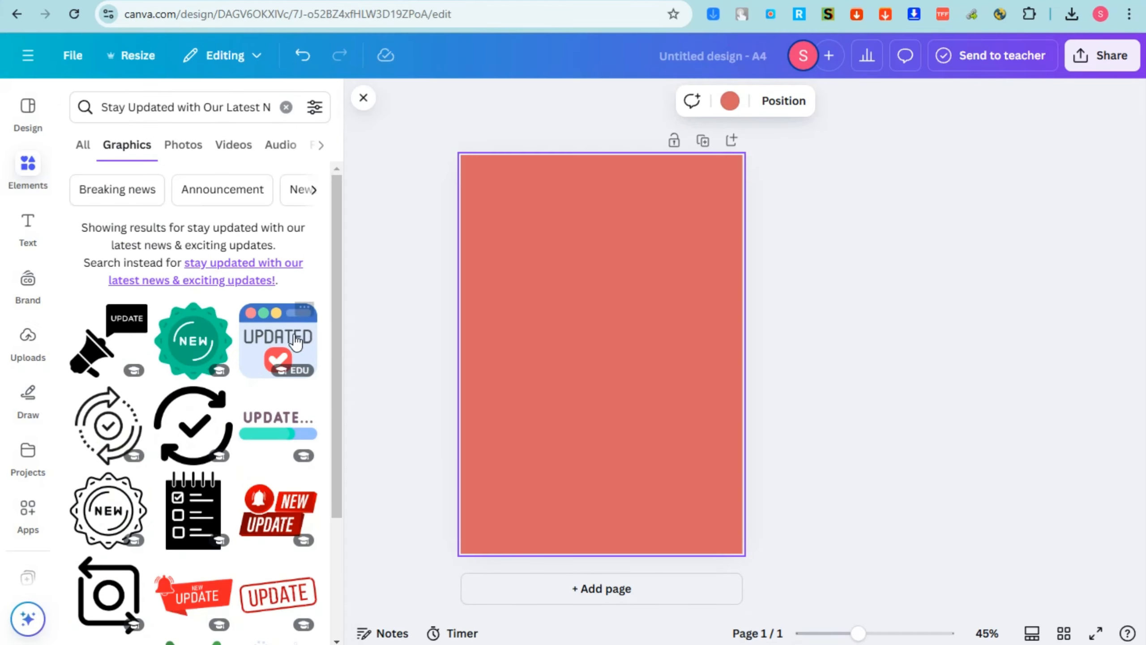
Add the "UPDATED" browser-window graphic with the check mark, enlarge it slightly and center it near the page's upper edge.
{"action": "left_click_drag", "start_coordinate": [295, 342], "coordinate": [607, 260]}
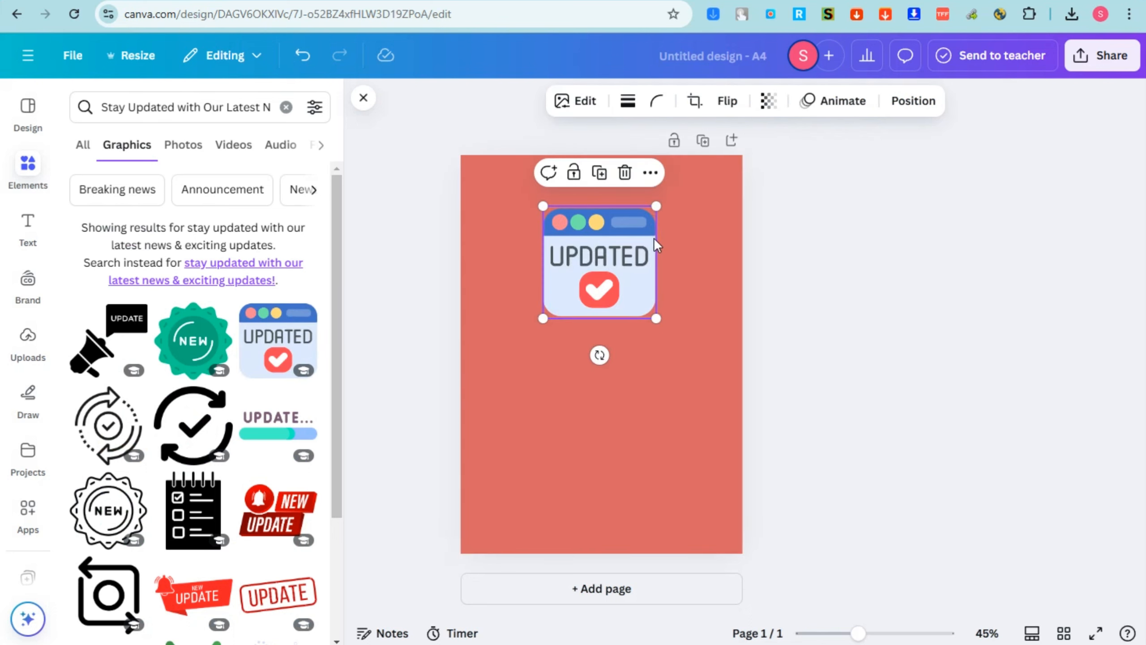
{"action": "left_click_drag", "start_coordinate": [671, 204], "coordinate": [681, 179]}
{"action": "left_click_drag", "start_coordinate": [636, 239], "coordinate": [629, 215]}
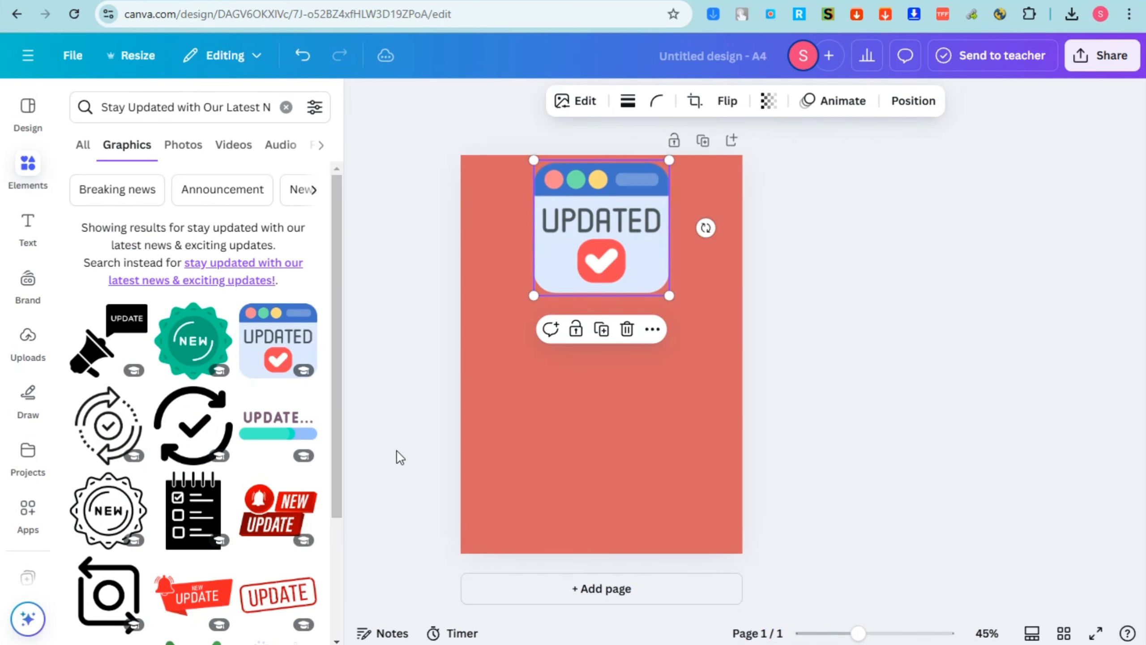
Add the UPDATE... progress-bar graphic, enlarge it and center it near the page's lower edge, and recolor its lettering black.
{"action": "left_click_drag", "start_coordinate": [253, 461], "coordinate": [579, 506]}
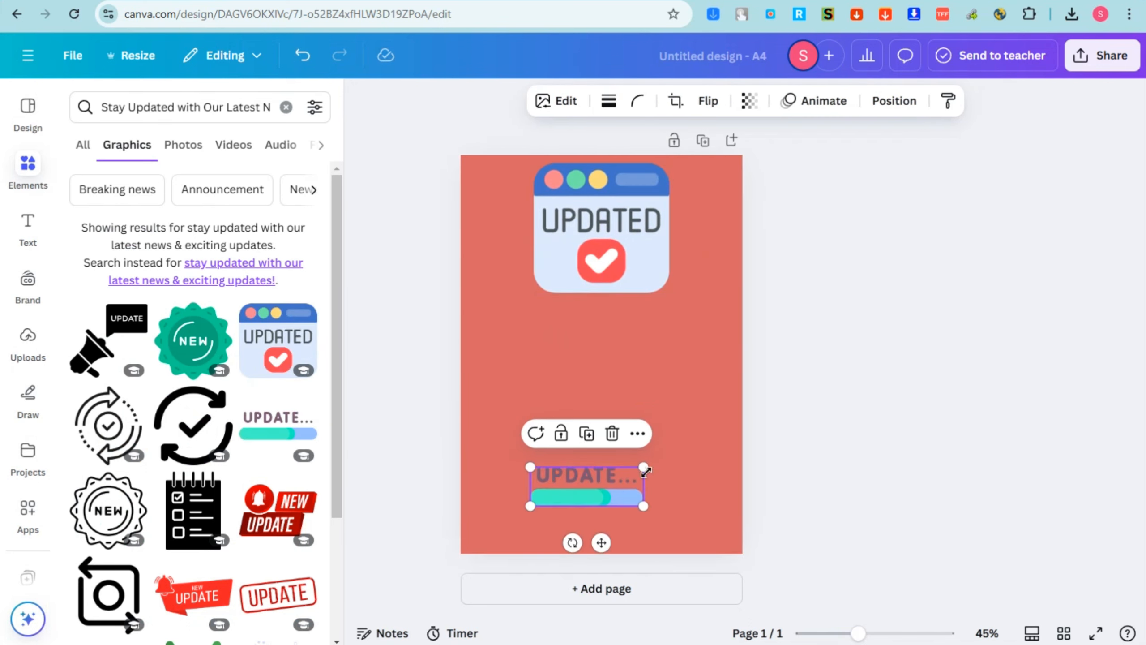
{"action": "left_click_drag", "start_coordinate": [640, 461], "coordinate": [736, 453]}
{"action": "left_click_drag", "start_coordinate": [622, 491], "coordinate": [631, 530]}
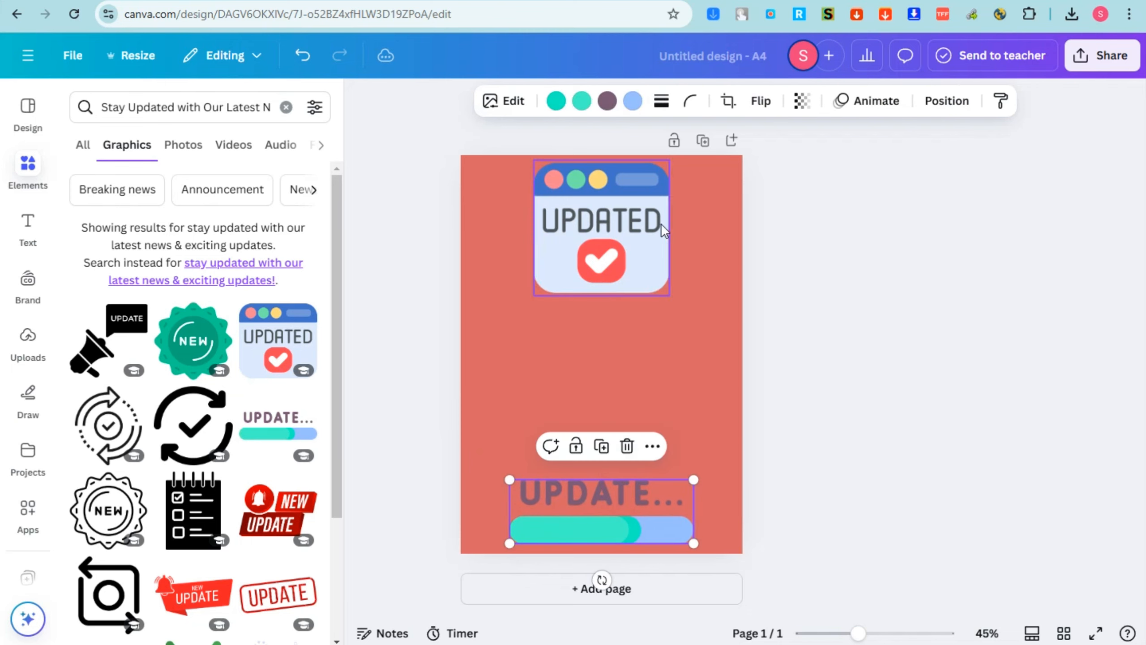
{"action": "left_click", "coordinate": [609, 106]}
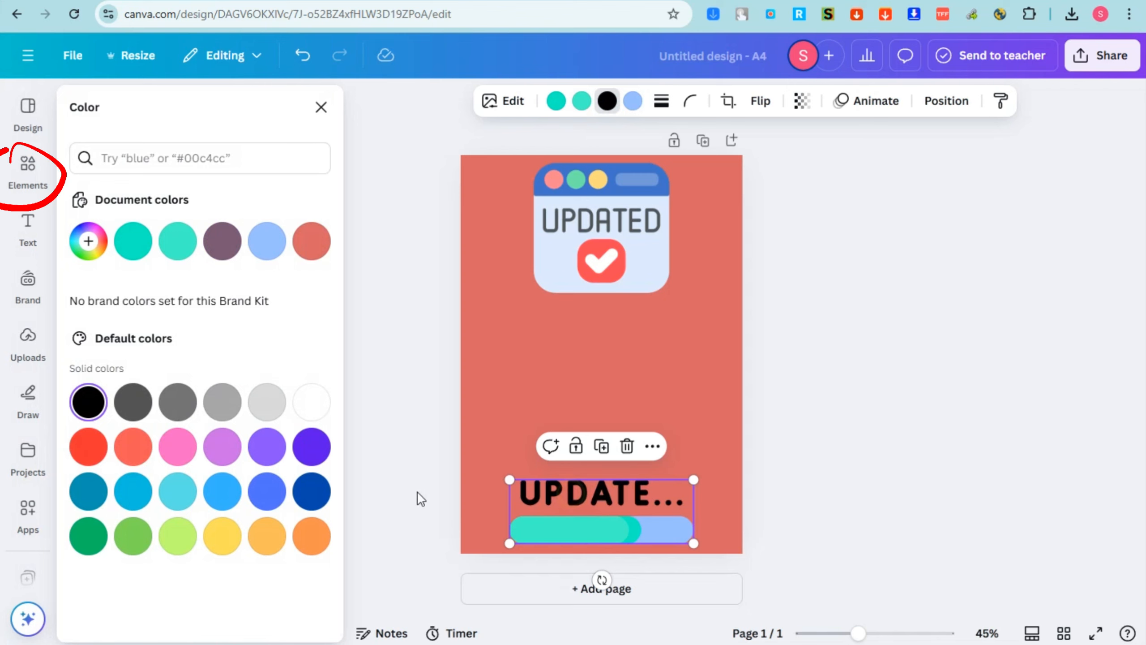
{"action": "key", "text": "Escape"}
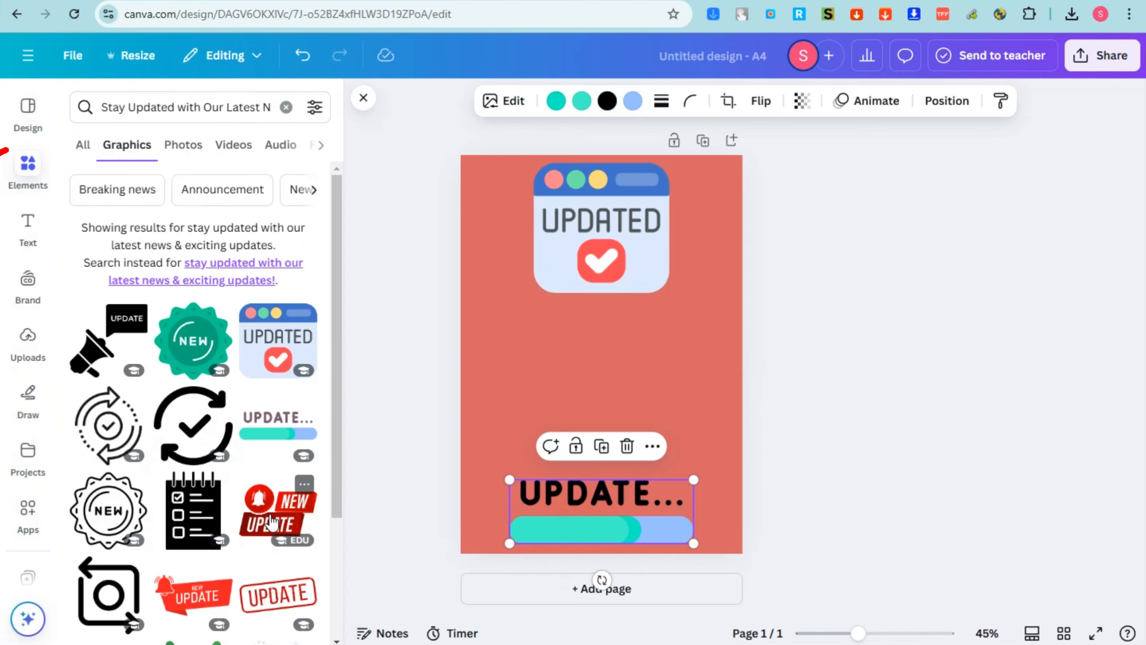
Try the red NEW UPDATE badge, remove it, and try the black checklist notepad below the UPDATED window graphic.
{"action": "left_click", "coordinate": [271, 520]}
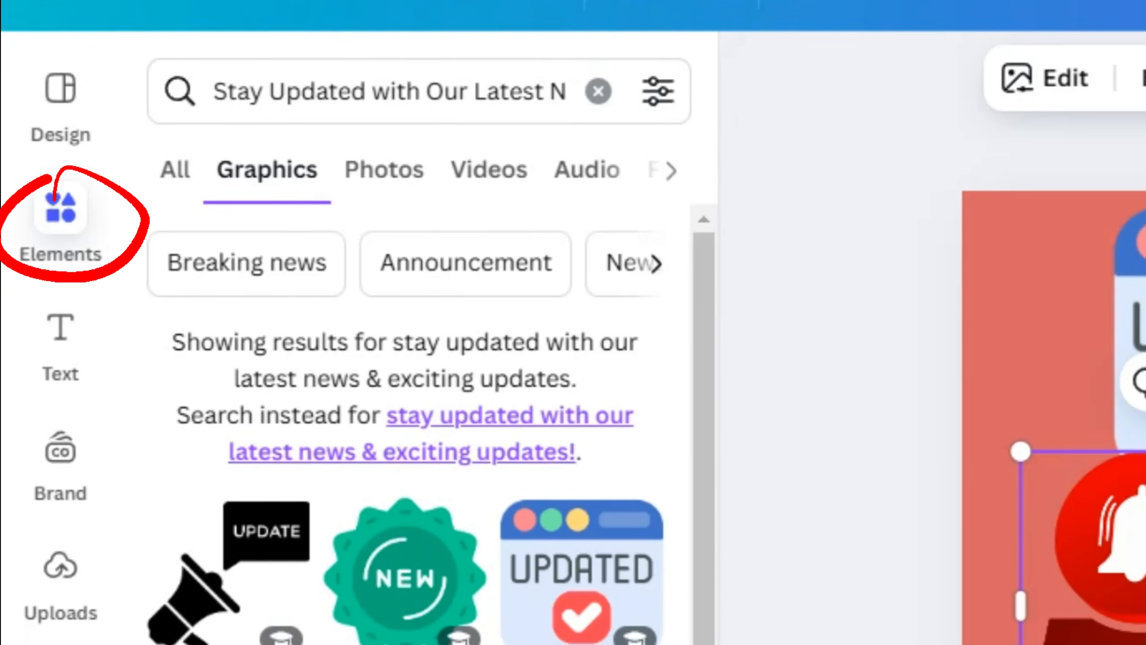
{"action": "key", "text": "Delete"}
{"action": "left_click_drag", "start_coordinate": [843, 618], "coordinate": [1083, 587]}
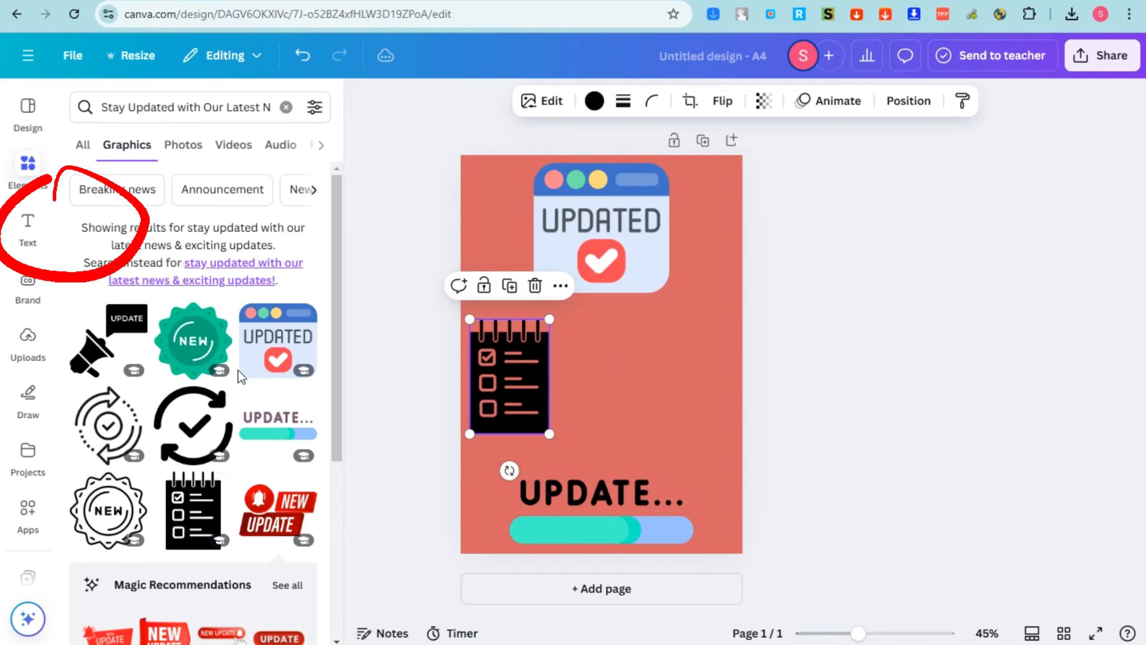
{"action": "scroll", "coordinate": [191, 445], "scroll_direction": "down", "scroll_amount": 4}
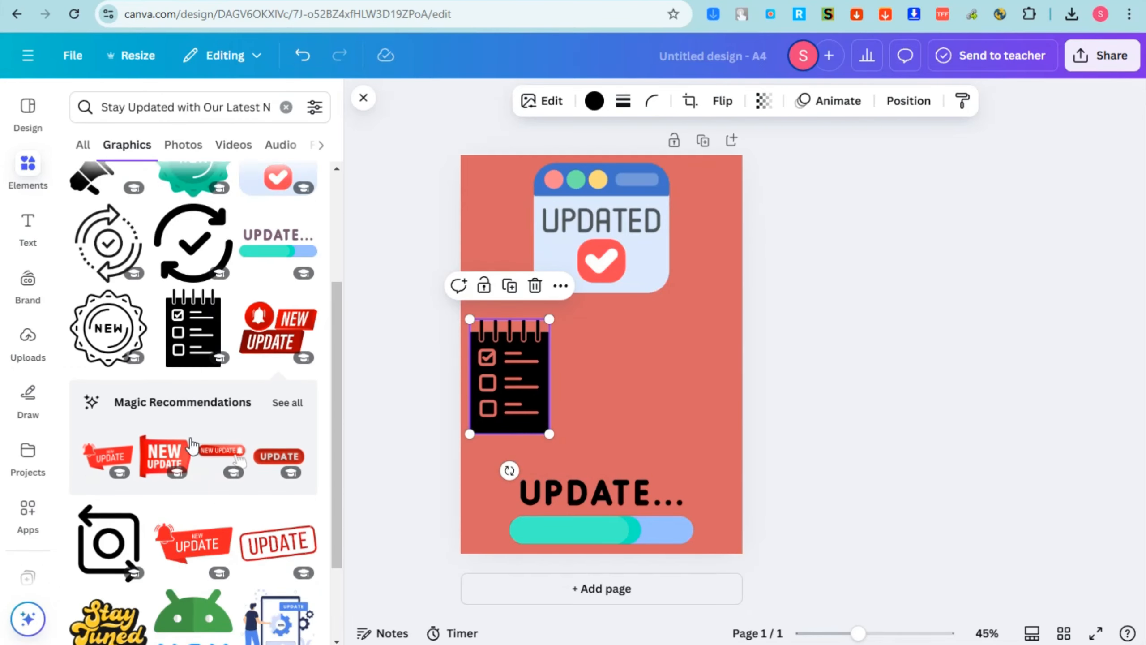
{"action": "scroll", "coordinate": [192, 445], "scroll_direction": "up", "scroll_amount": 4}
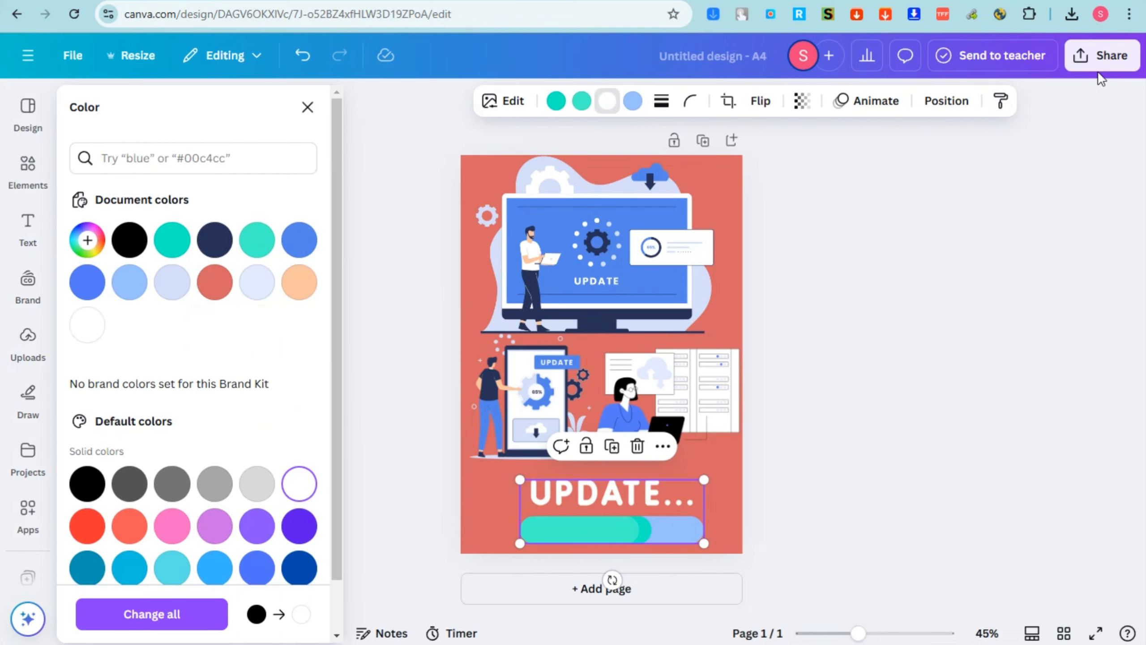
Download the finished page, switch back to Mailchimp and upload Untitled design (3).png as the Body section's background image.
{"action": "left_click", "coordinate": [1101, 55]}
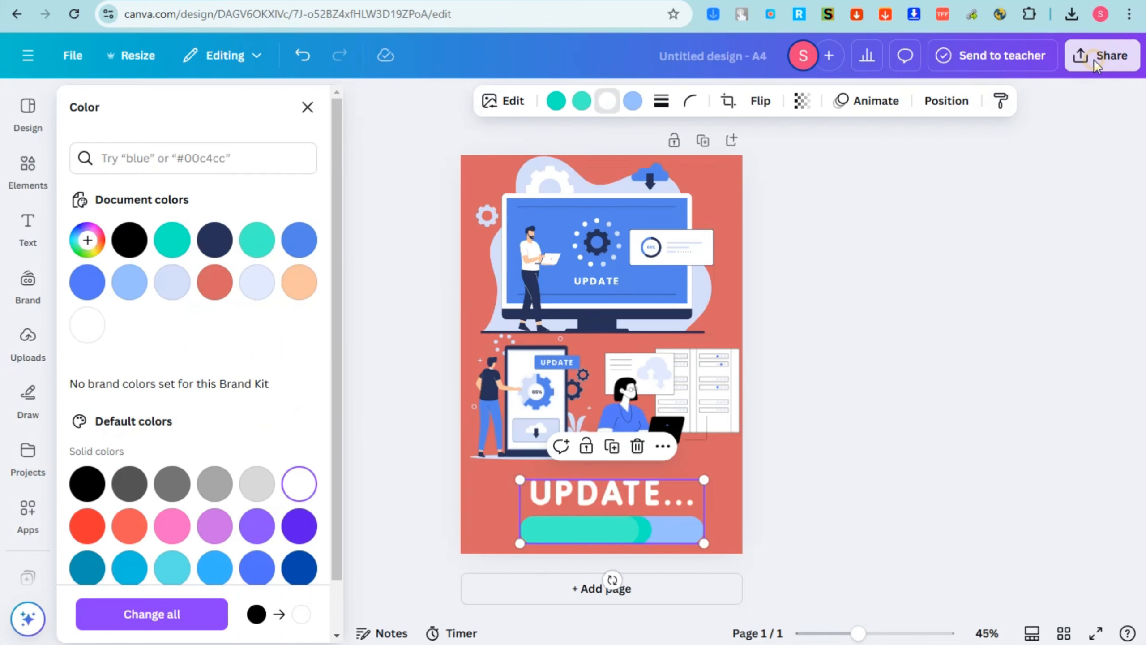
{"action": "left_click", "coordinate": [859, 383]}
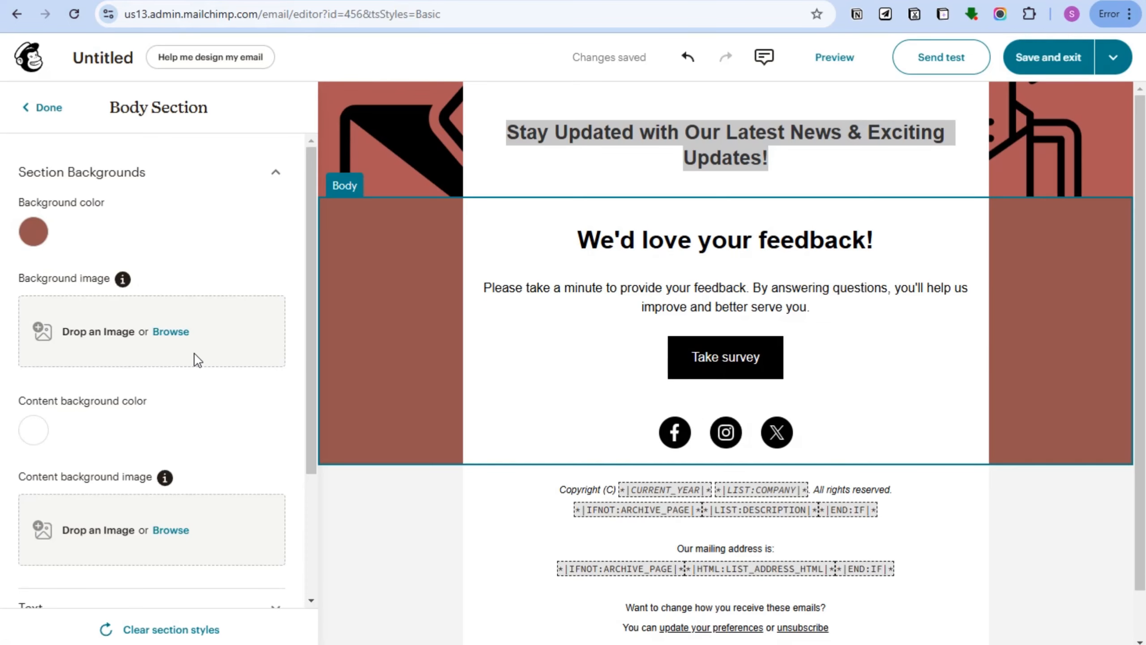
{"action": "left_click", "coordinate": [171, 338]}
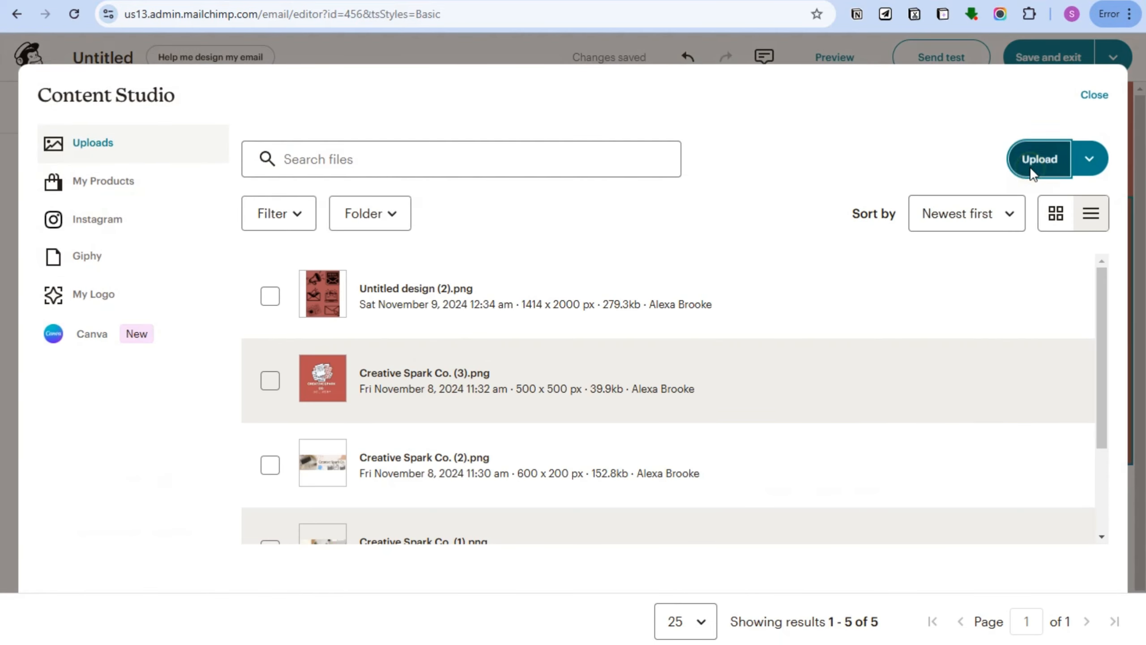
{"action": "left_click", "coordinate": [1038, 159]}
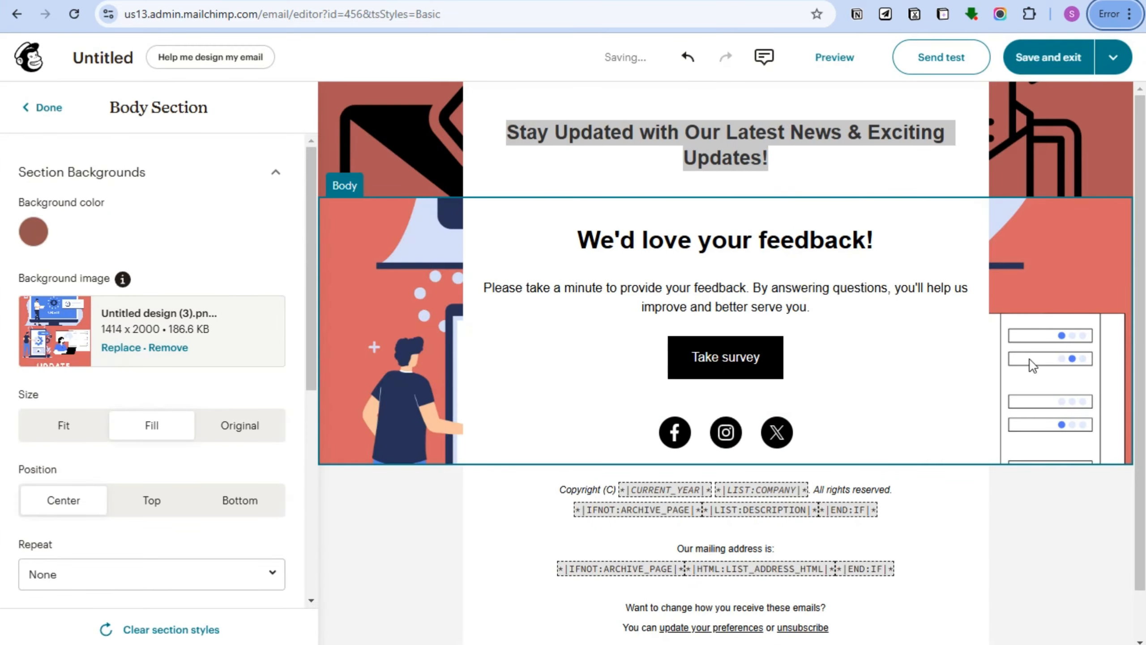
Replace the "We'd love your feedback!" heading with "Discover what's new and get exclusive insights just for you!" in quotation marks.
{"action": "left_click", "coordinate": [744, 237]}
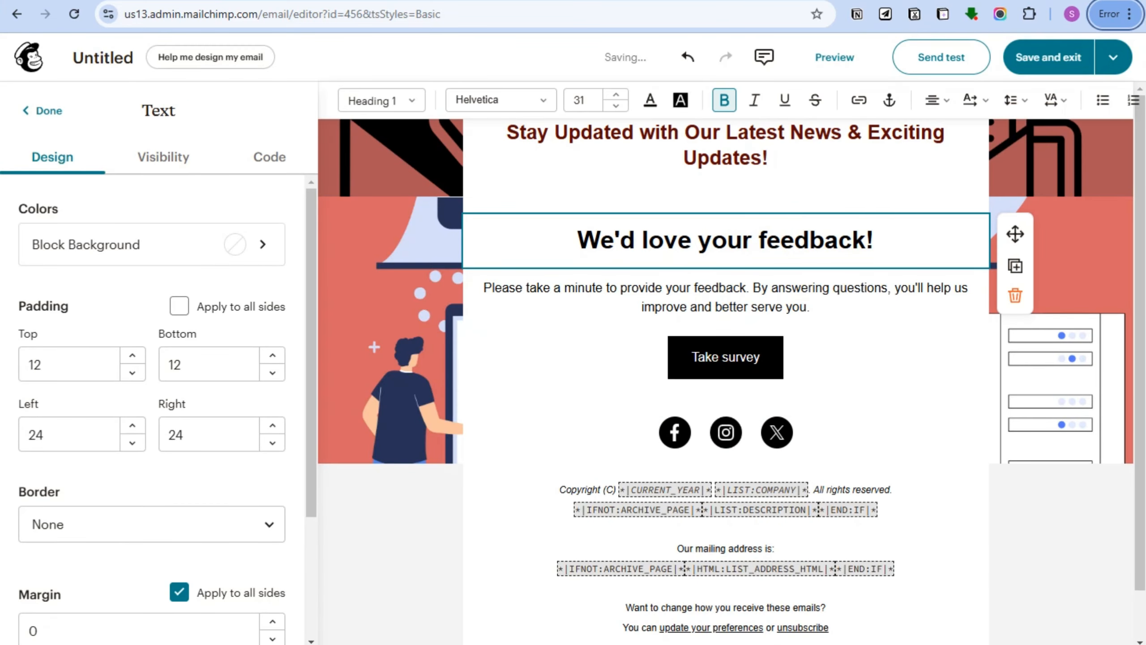
{"action": "double_click", "coordinate": [593, 240]}
{"action": "left_click_drag", "start_coordinate": [580, 240], "coordinate": [895, 253]}
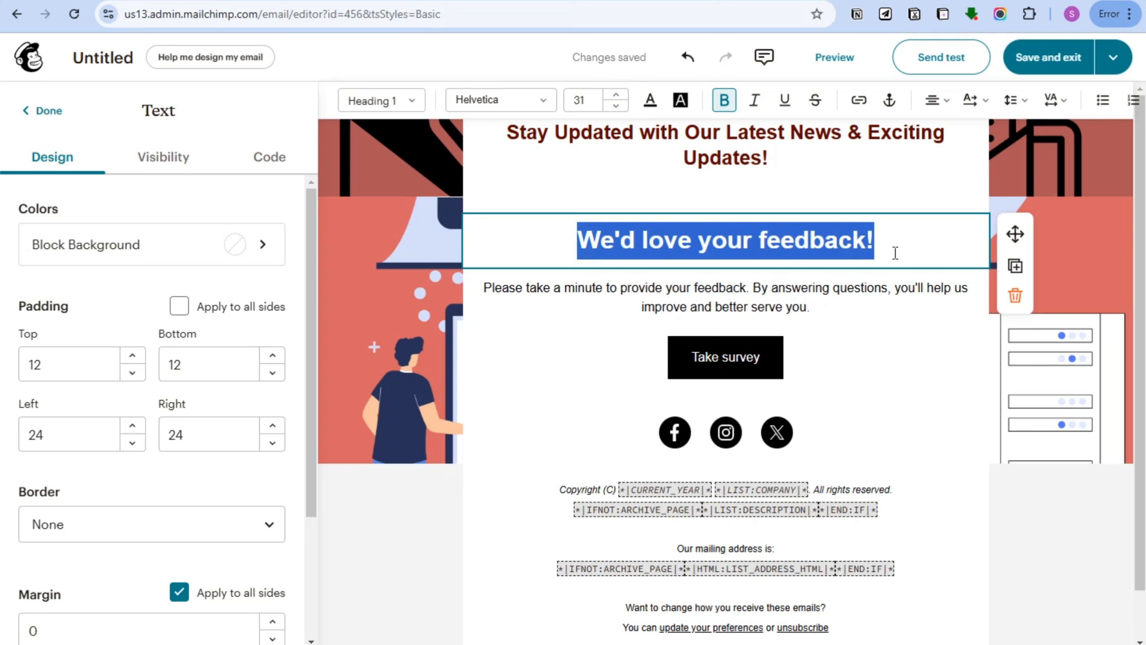
{"action": "type", "text": "\"Discover what's new and get exclusive insights just for you!\""}
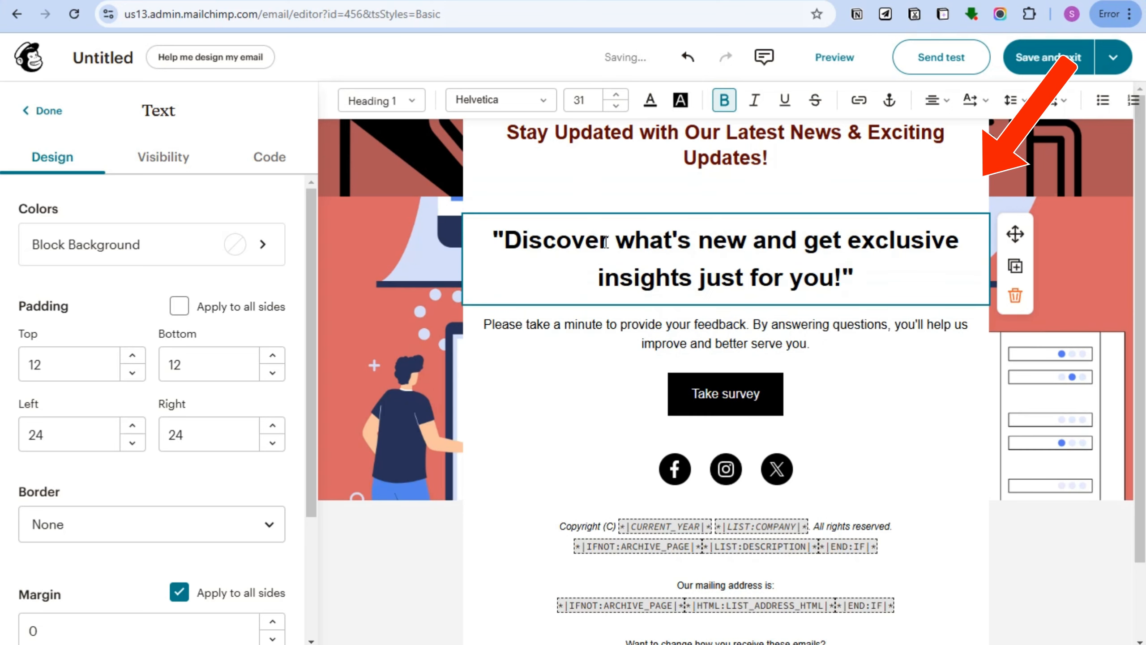
Set the new body heading's font to Abril Fatface and its text style to Heading 2.
{"action": "left_click_drag", "start_coordinate": [494, 234], "coordinate": [936, 282]}
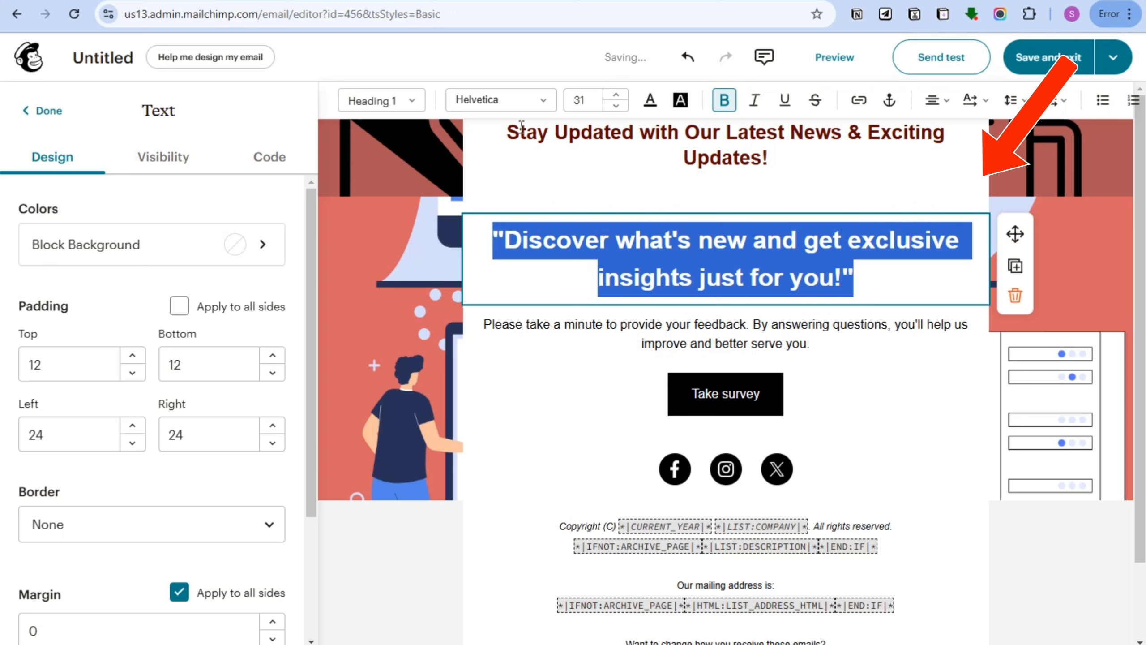
{"action": "left_click", "coordinate": [506, 106]}
{"action": "left_click", "coordinate": [93, 324]}
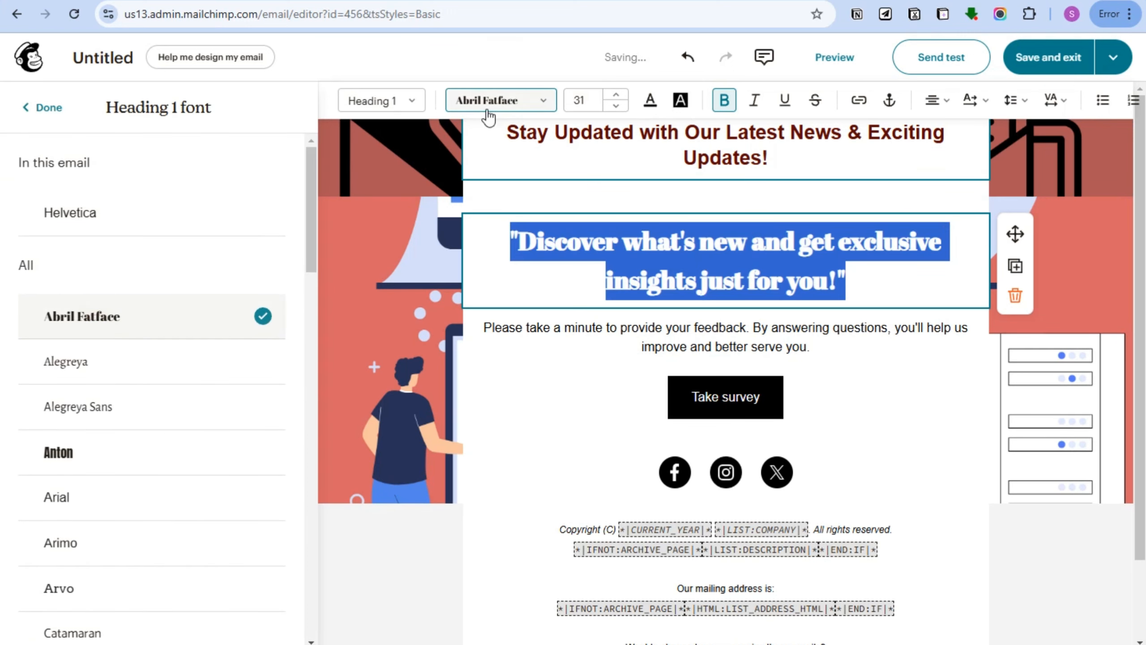
{"action": "left_click", "coordinate": [404, 101]}
{"action": "left_click", "coordinate": [399, 171]}
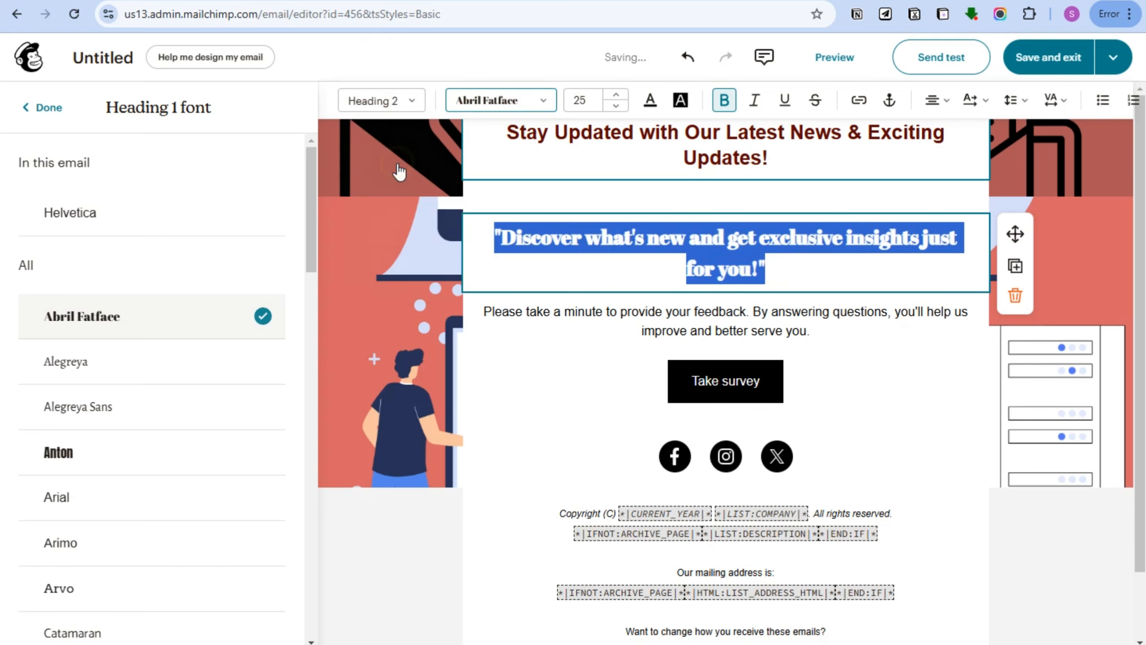
Color the body heading dark gray, remove its bold formatting and make it italic.
{"action": "left_click", "coordinate": [651, 102]}
{"action": "left_click", "coordinate": [181, 321]}
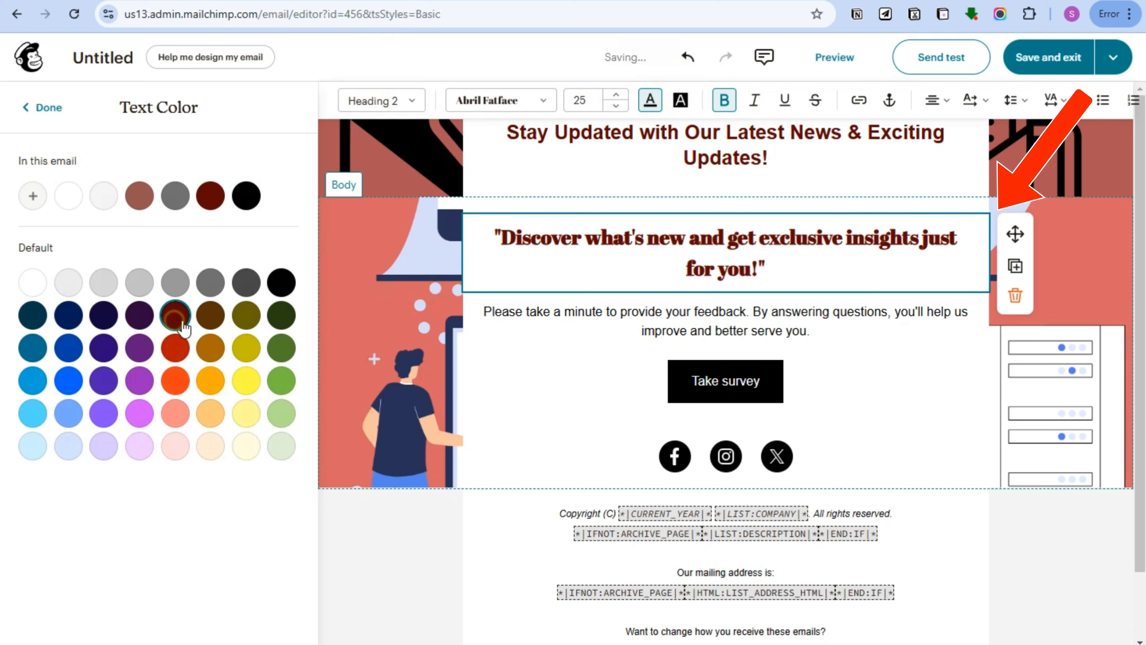
{"action": "left_click", "coordinate": [244, 283]}
{"action": "left_click_drag", "start_coordinate": [495, 237], "coordinate": [765, 270]}
{"action": "left_click", "coordinate": [724, 101]}
{"action": "left_click", "coordinate": [755, 101]}
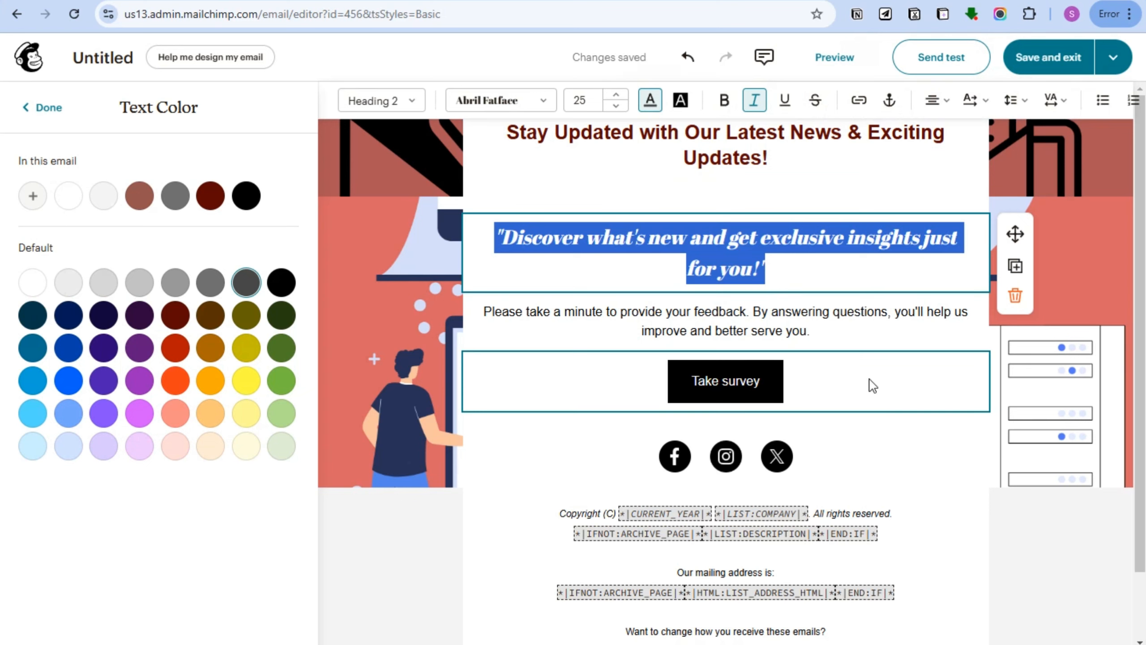
Replace the feedback paragraph with an Event Details heading and placeholder bullets for What, When, Where and Who.
{"action": "left_click", "coordinate": [653, 314]}
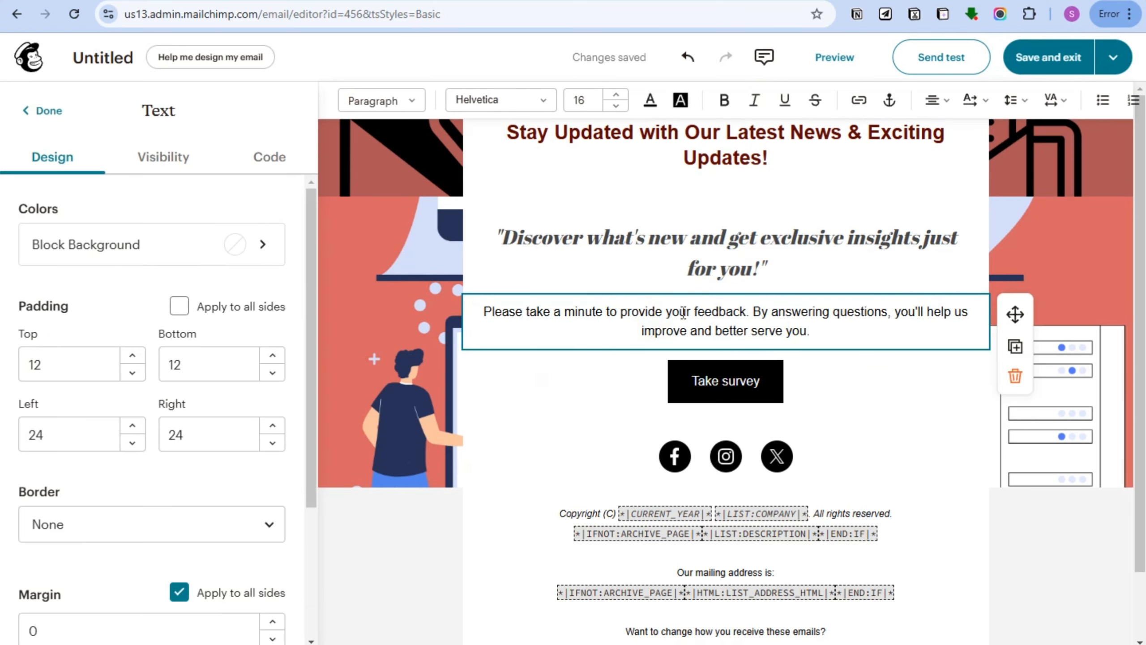
{"action": "key", "text": "ctrl+a"}
{"action": "type", "text": "🎉 Event Details: What: [Brief description of the event, such as a workshop, seminar, or conference, including its purpose and benefits] When: [Date and time of the event] Where: [Venue location or online platform] Who: [Key speakers, presenters, or hosts, if applicable]"}
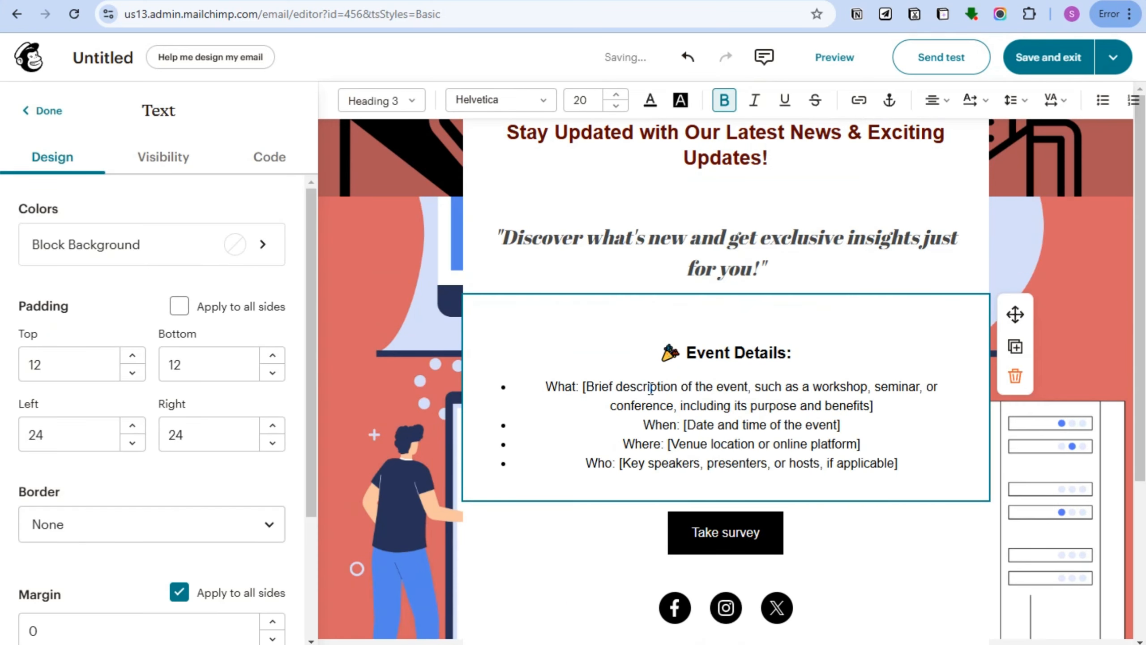
Add an empty bullet after the Who line and insert the Why Attend?, Exclusive Perks for Attendees and RSVP text below it.
{"action": "scroll", "coordinate": [668, 388], "scroll_direction": "down", "scroll_amount": 3}
{"action": "scroll", "coordinate": [644, 300], "scroll_direction": "up", "scroll_amount": 3}
{"action": "left_click", "coordinate": [900, 460]}
{"action": "key", "text": "Return"}
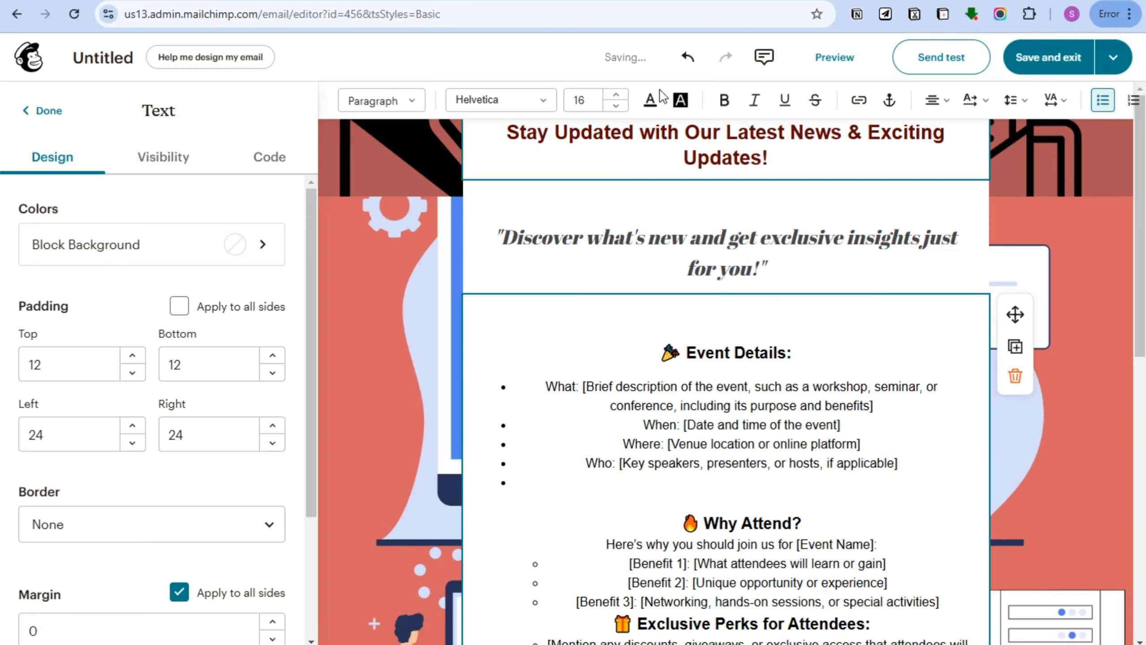
{"action": "scroll", "coordinate": [734, 377], "scroll_direction": "down", "scroll_amount": 5}
{"action": "scroll", "coordinate": [721, 417], "scroll_direction": "up", "scroll_amount": 5}
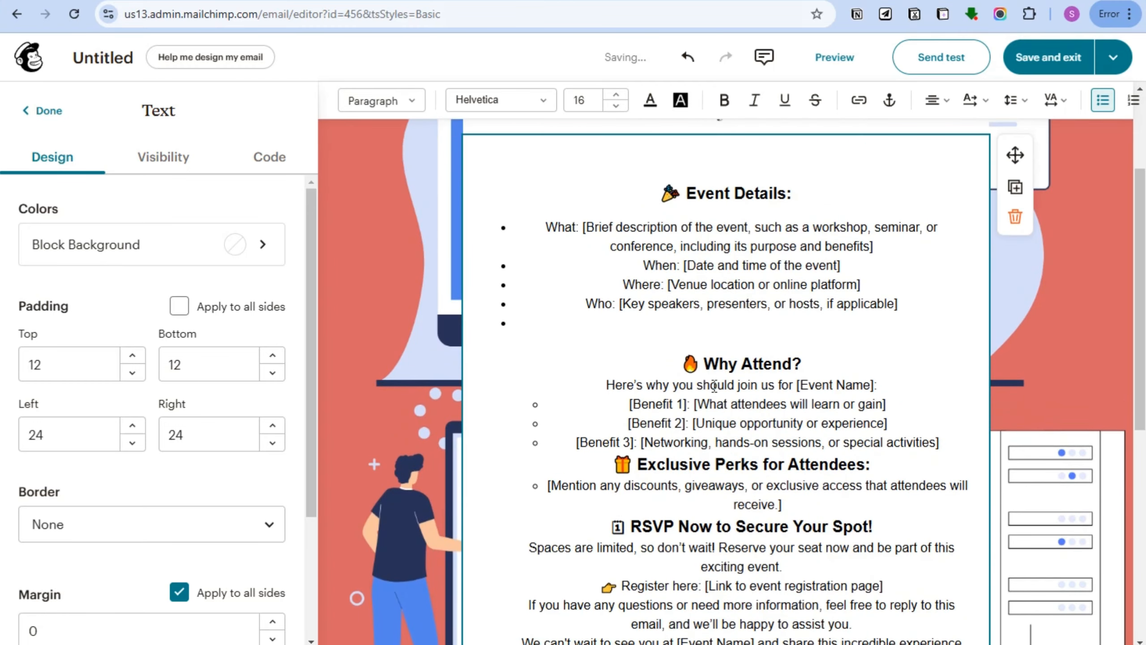
Set the entire event text to the Abril Fatface font at size 21.
{"action": "key", "text": "ctrl+a"}
{"action": "scroll", "coordinate": [837, 558], "scroll_direction": "down", "scroll_amount": 8}
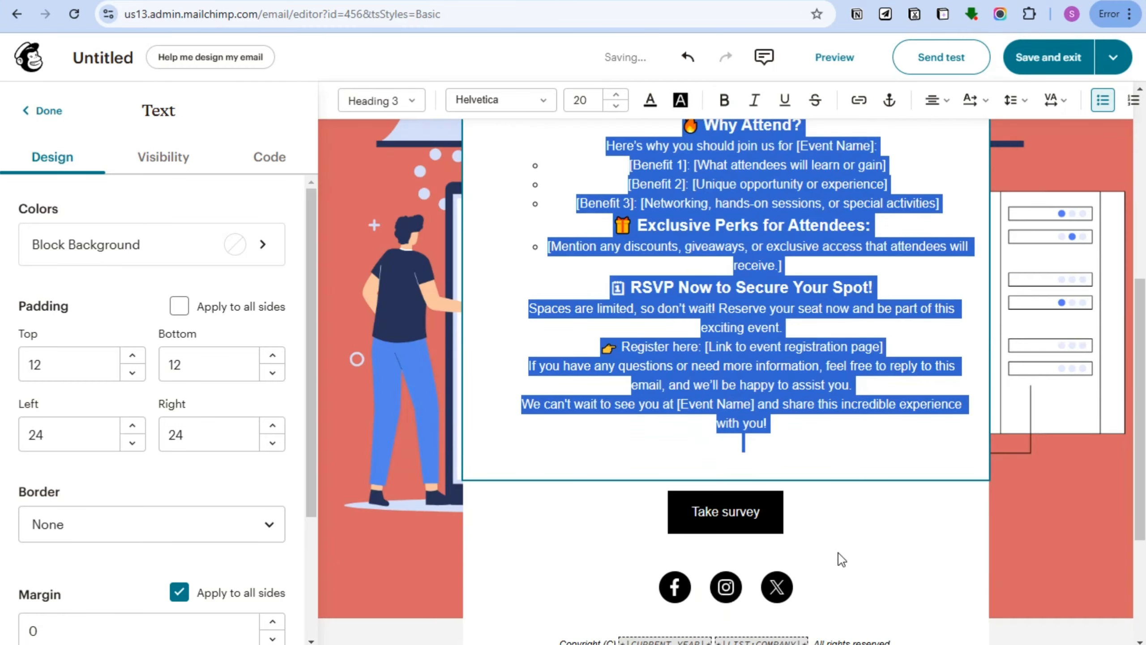
{"action": "left_click", "coordinate": [383, 101]}
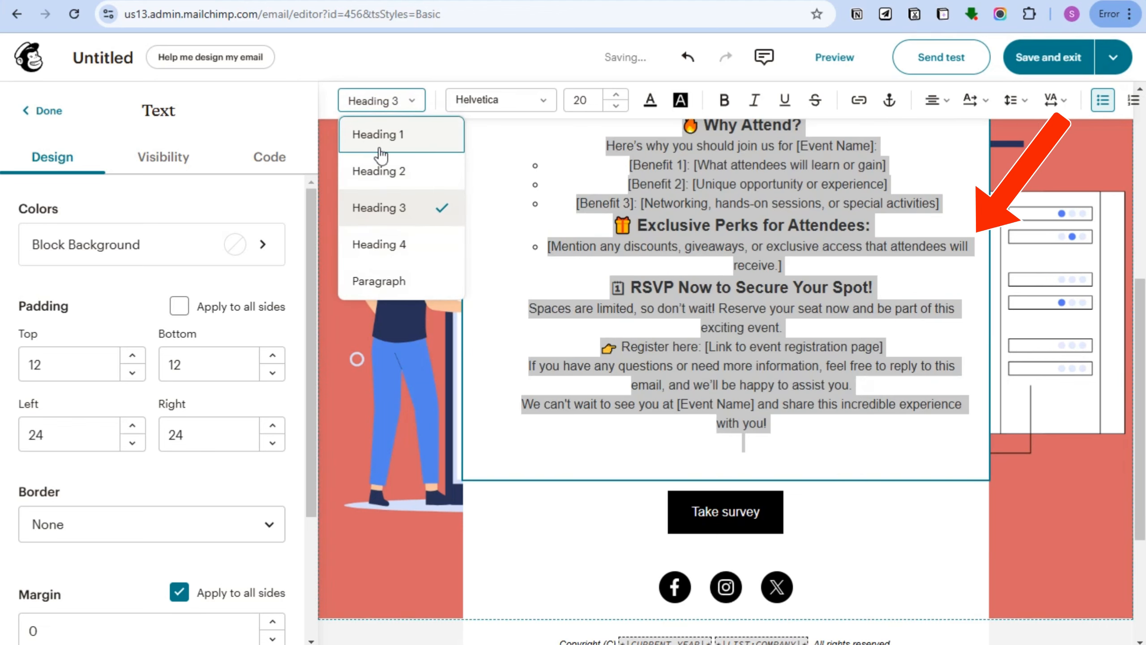
{"action": "left_click", "coordinate": [470, 102]}
{"action": "left_click", "coordinate": [135, 223]}
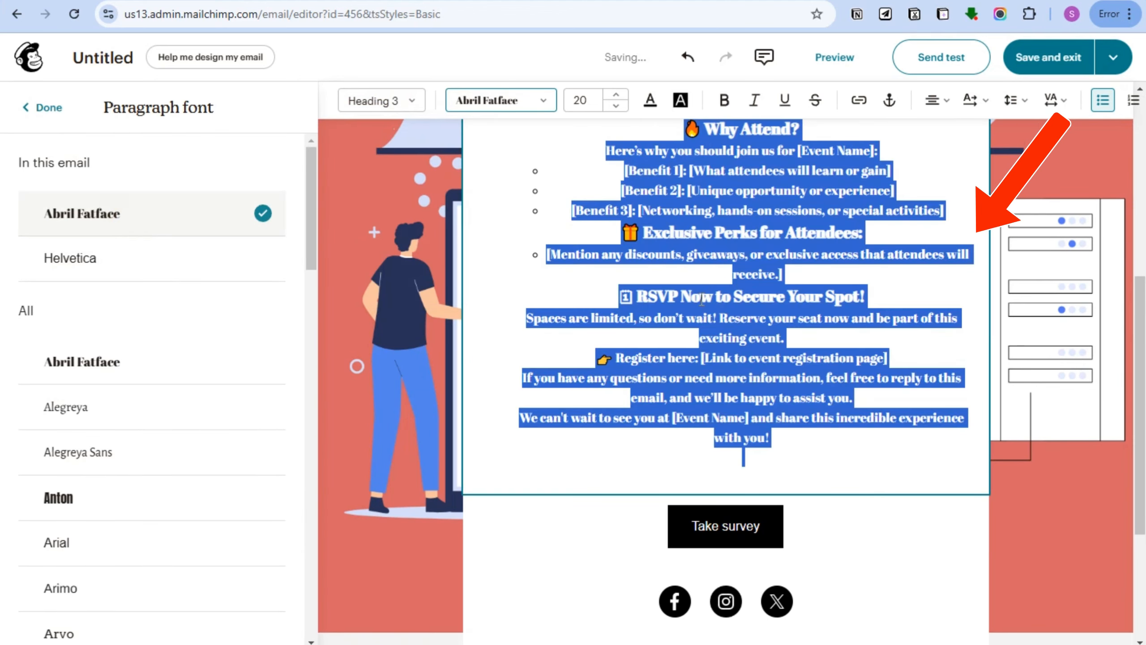
{"action": "left_click", "coordinate": [616, 94]}
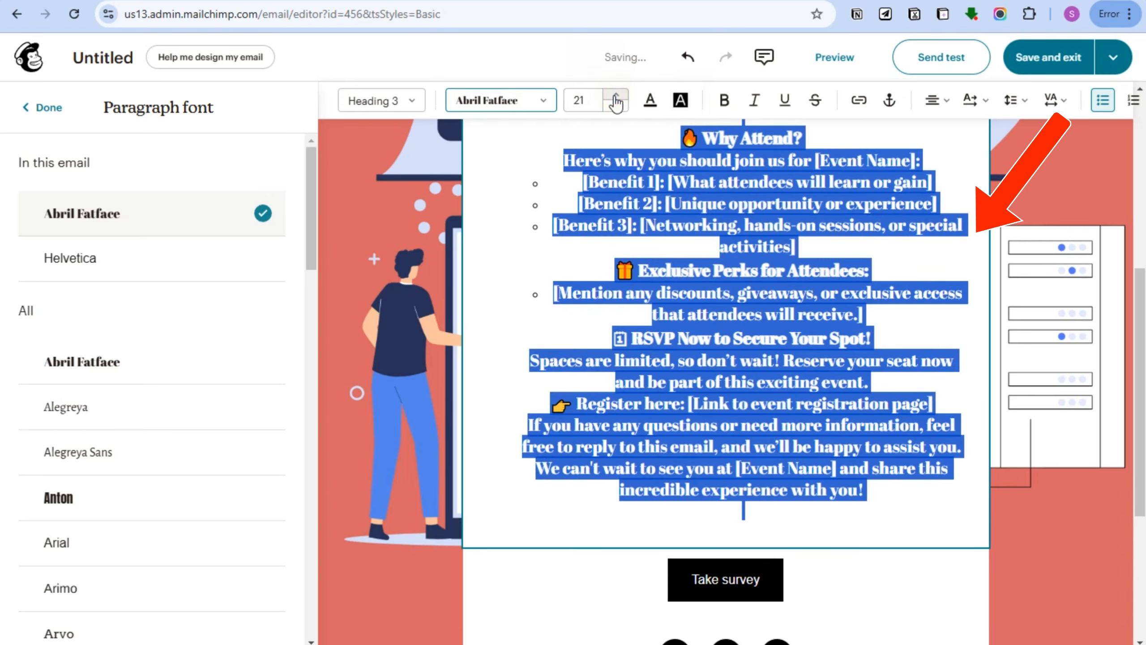
Remove the bold formatting from the entire event text and change its font to Helvetica.
{"action": "left_click", "coordinate": [728, 287]}
{"action": "scroll", "coordinate": [836, 369], "scroll_direction": "up", "scroll_amount": 2}
{"action": "key", "text": "ctrl+a"}
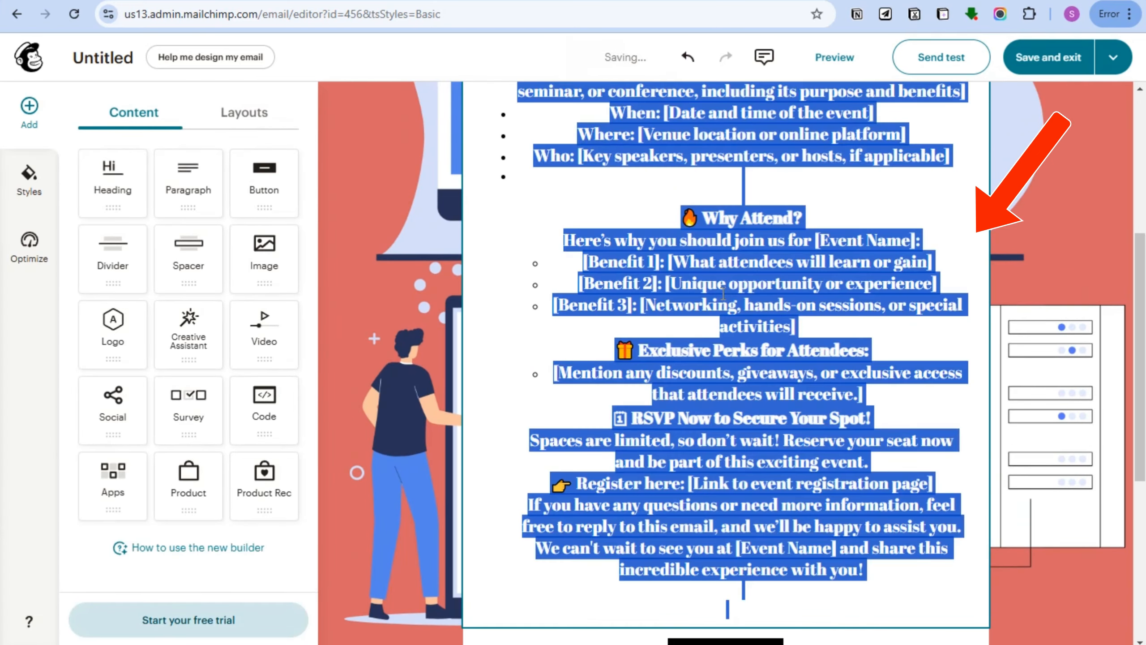
{"action": "left_click", "coordinate": [632, 155]}
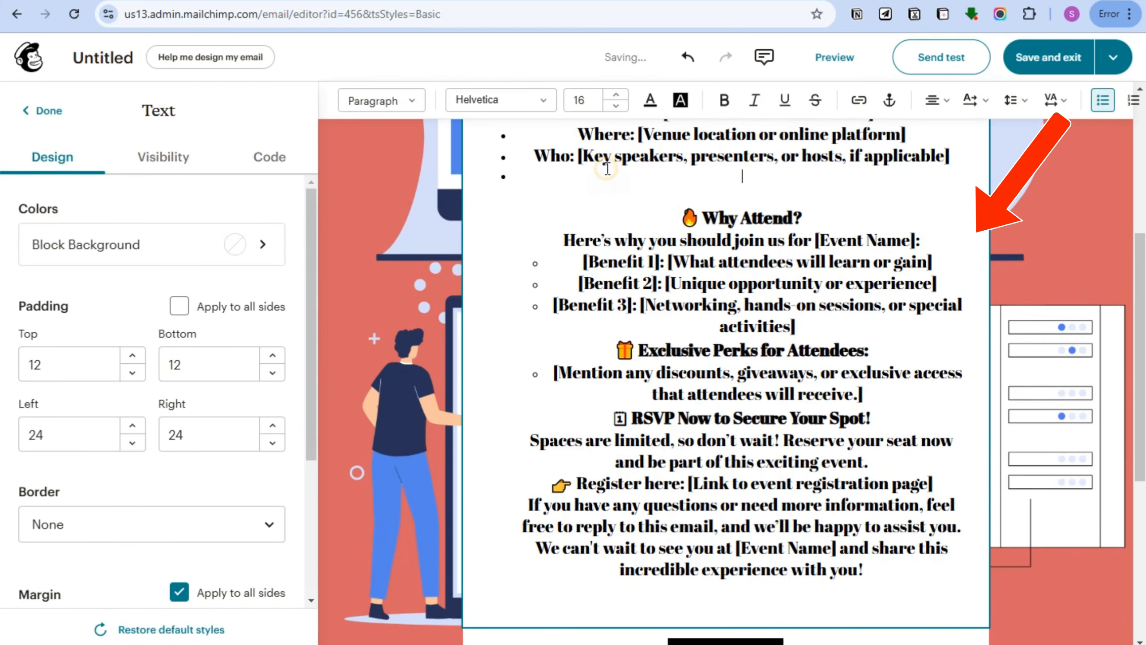
{"action": "key", "text": "ctrl+a"}
{"action": "left_click", "coordinate": [724, 100]}
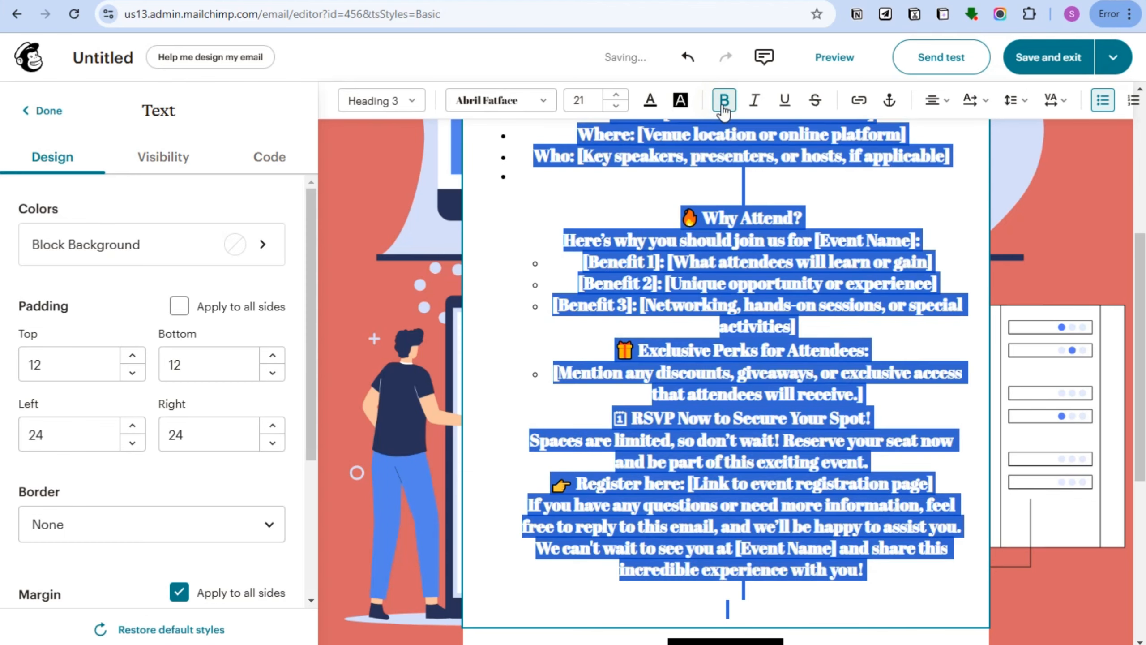
{"action": "left_click", "coordinate": [500, 101]}
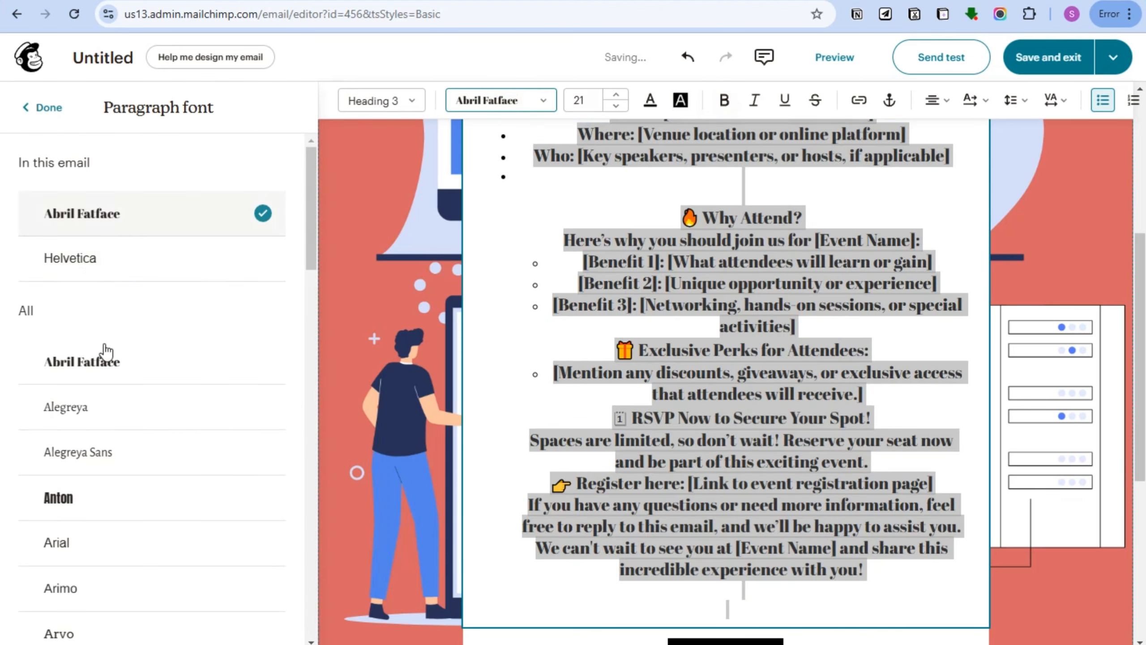
{"action": "left_click", "coordinate": [89, 264]}
{"action": "key", "text": "Escape"}
Replace the Take survey button's label with CLICK.
{"action": "scroll", "coordinate": [832, 368], "scroll_direction": "down", "scroll_amount": 6}
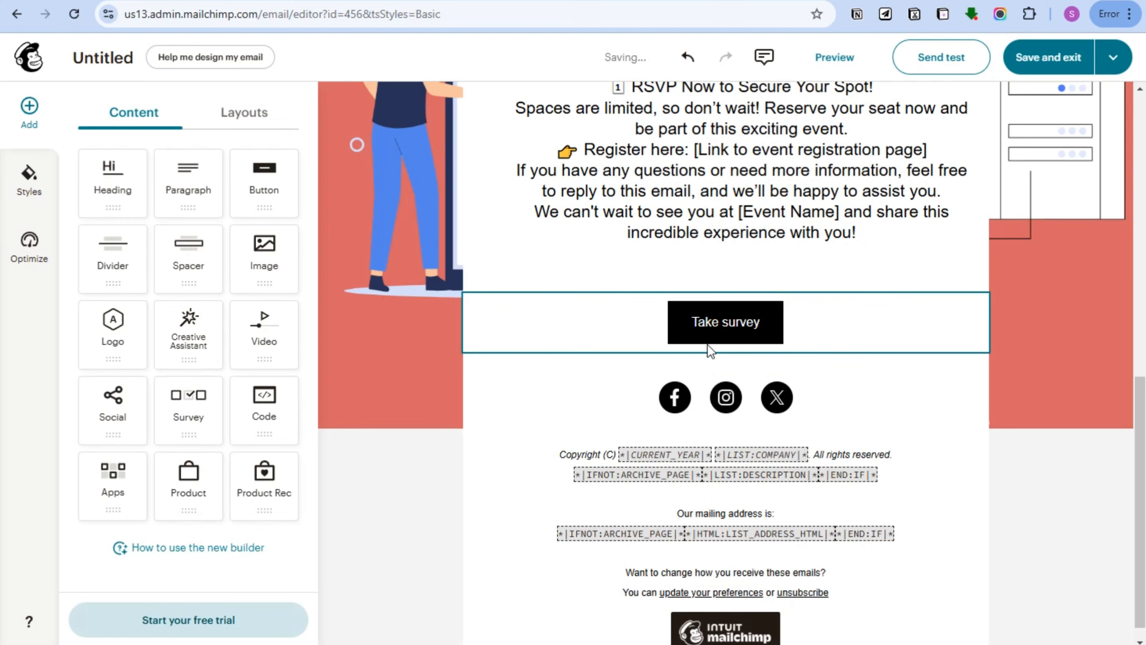
{"action": "left_click", "coordinate": [734, 330]}
{"action": "left_click", "coordinate": [699, 325]}
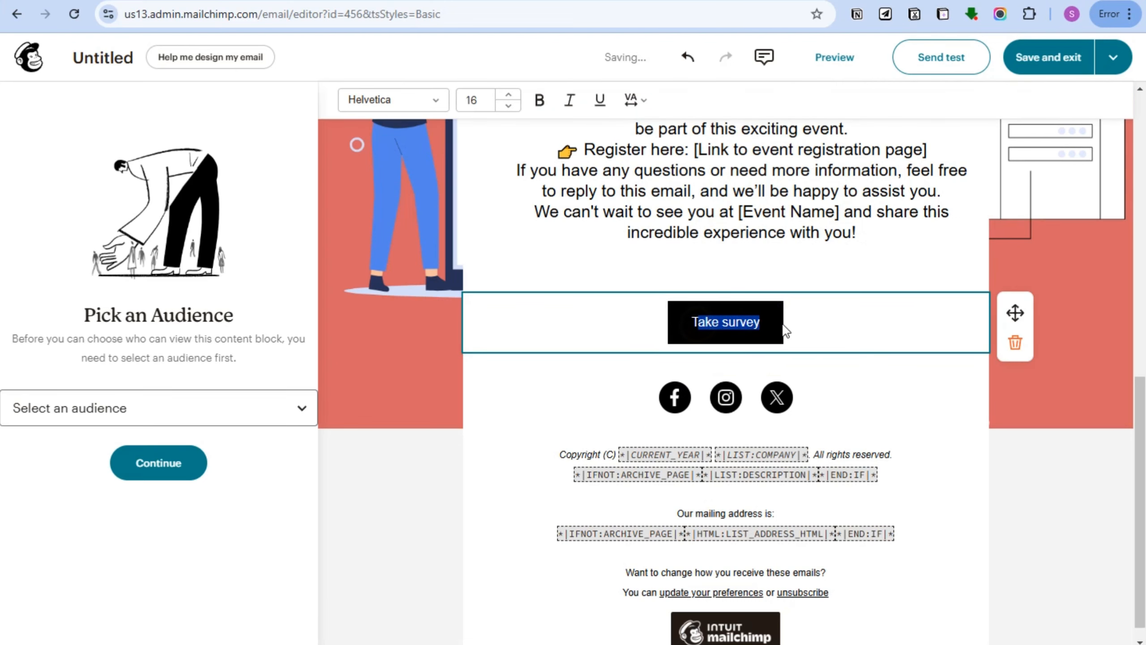
{"action": "key", "text": "BackSpace"}
{"action": "key", "text": "BackSpace"}
{"action": "type", "text": "CLICK"}
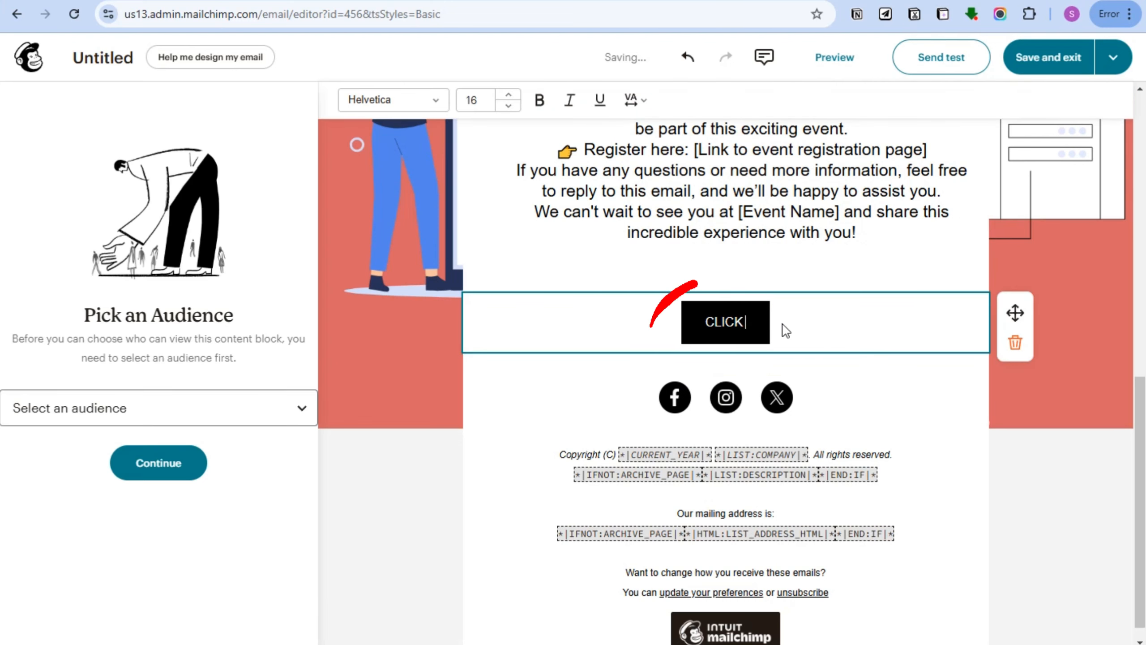
Complete the survey button's label as CLICK HERE and assign the listed company audience to the survey block.
{"action": "type", "text": " G"}
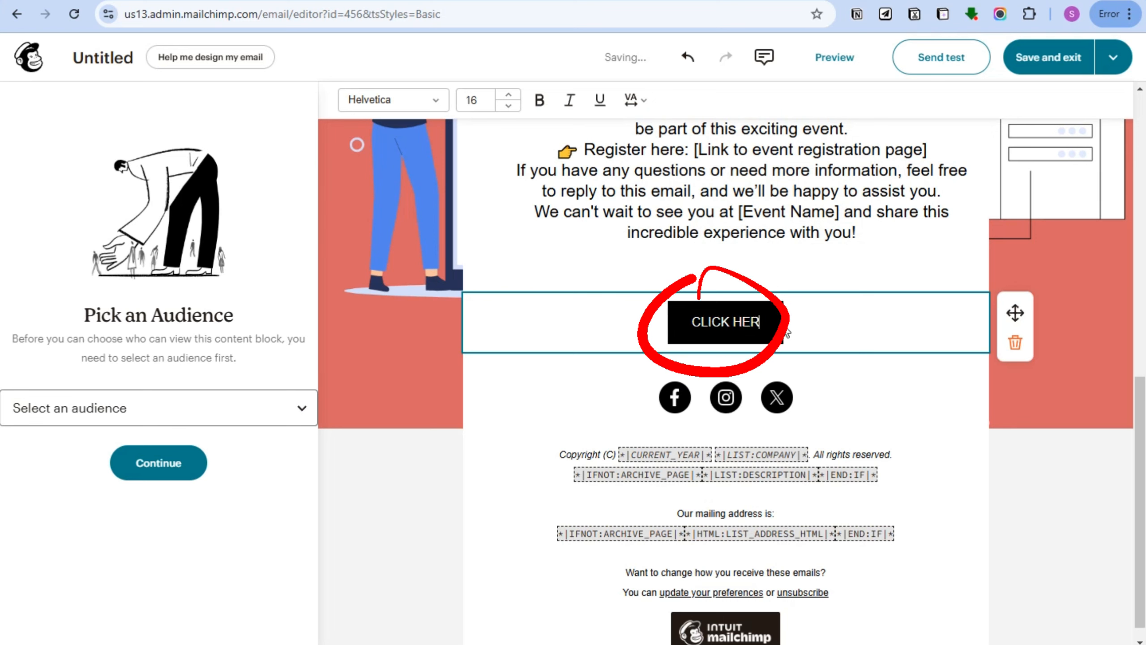
{"action": "left_click", "coordinate": [261, 413]}
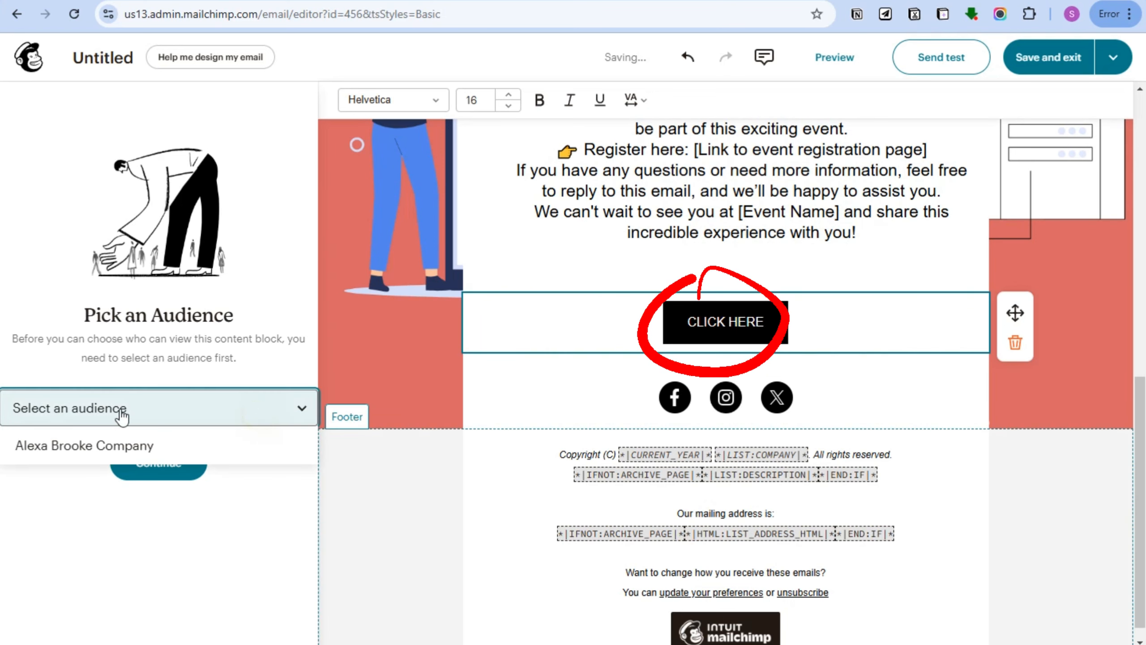
{"action": "left_click", "coordinate": [187, 485]}
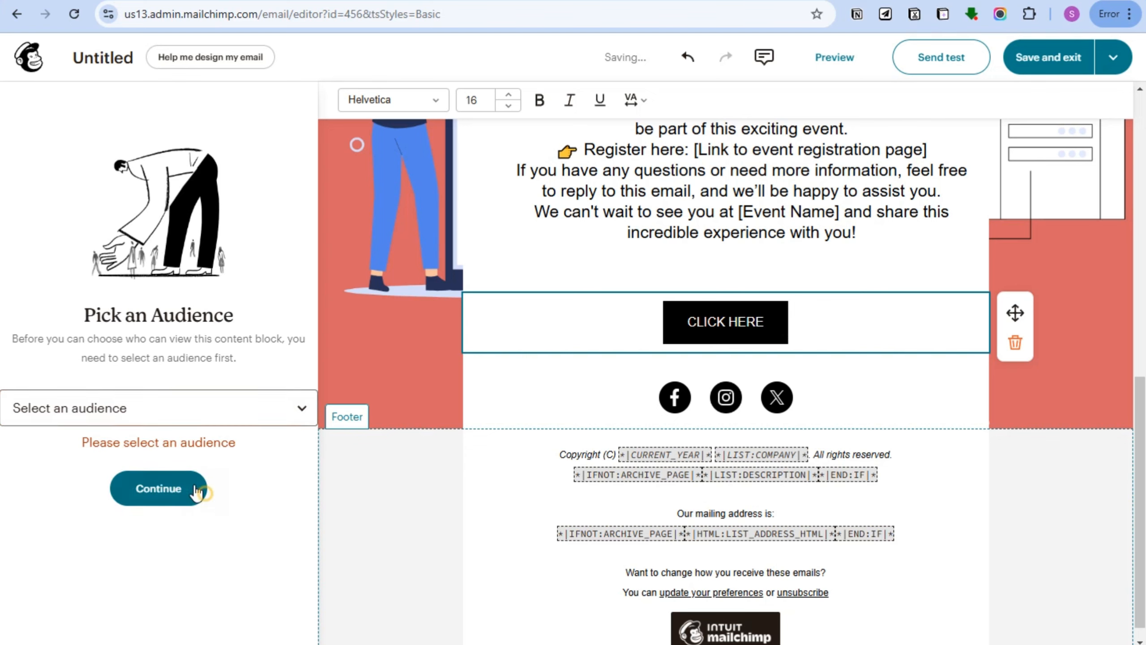
{"action": "left_click", "coordinate": [194, 417]}
{"action": "left_click", "coordinate": [152, 447]}
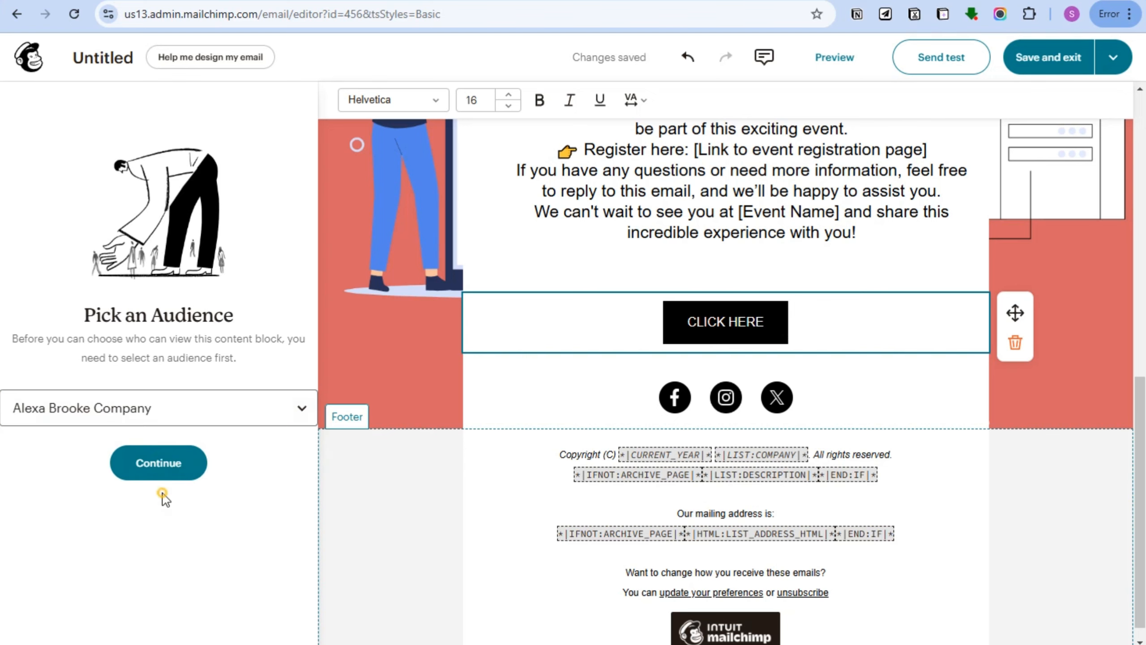
{"action": "left_click", "coordinate": [165, 485]}
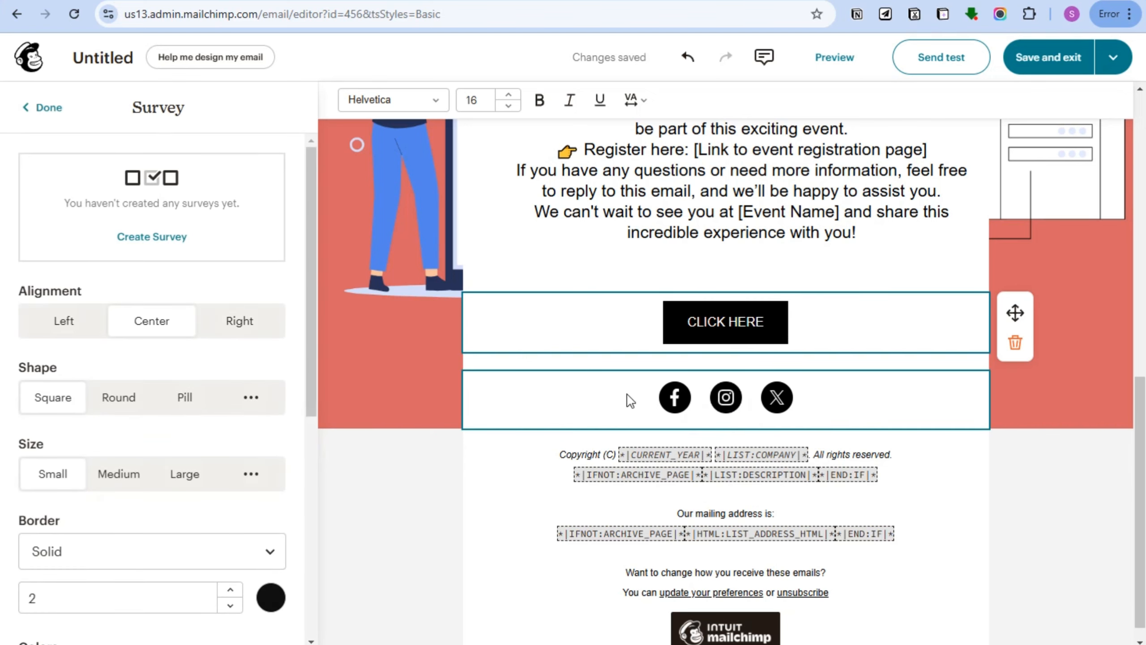
Add an Email entry to the social block alongside Facebook, Instagram and X, leaving its address empty.
{"action": "left_click", "coordinate": [667, 406]}
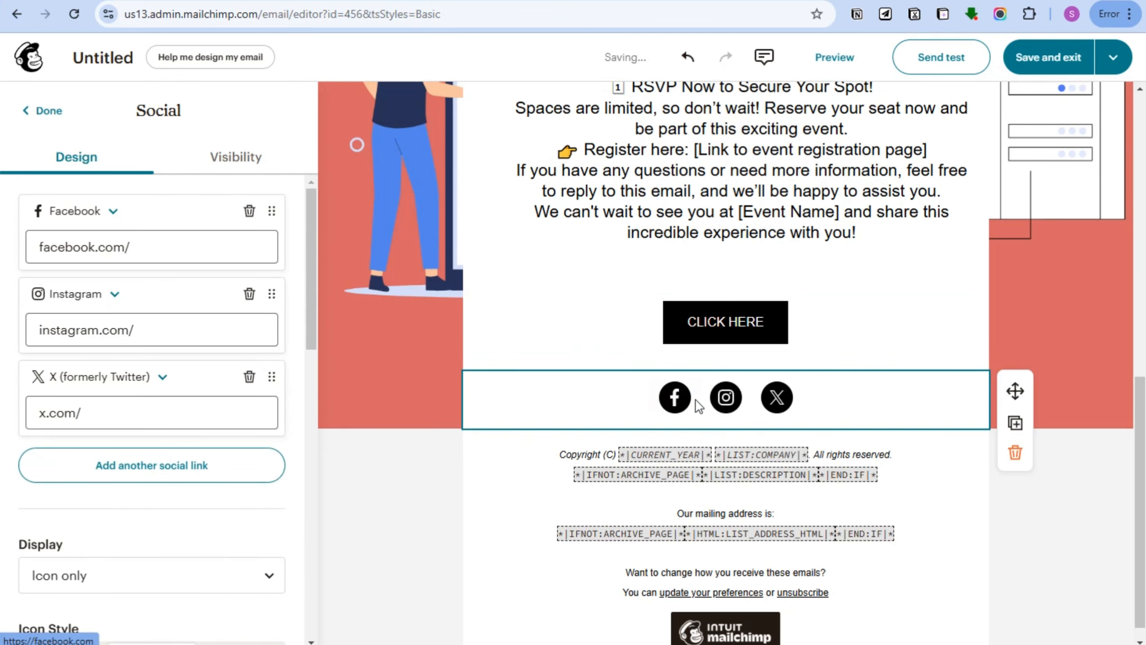
{"action": "left_click_drag", "start_coordinate": [155, 252], "coordinate": [3, 253]}
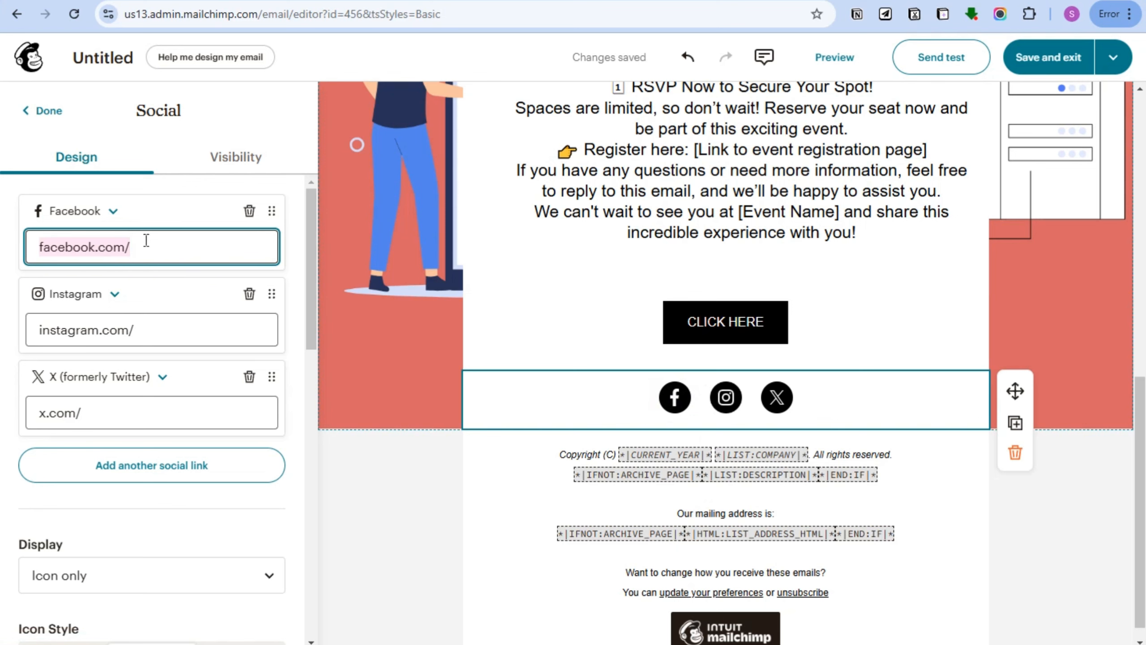
{"action": "triple_click", "coordinate": [159, 330]}
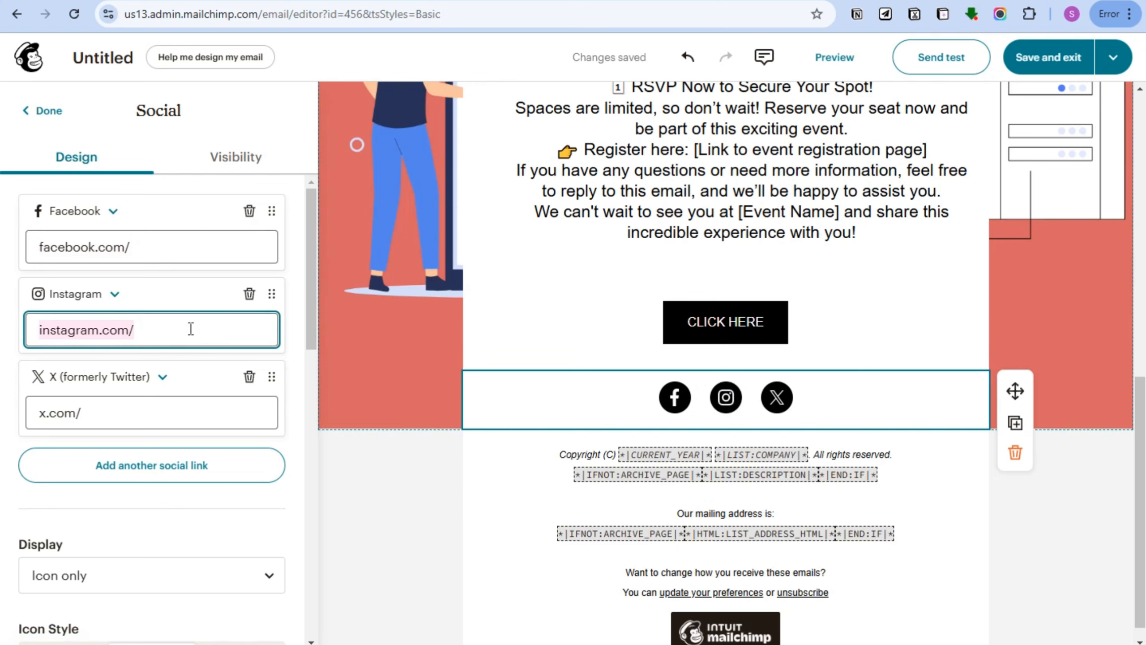
{"action": "triple_click", "coordinate": [105, 411]}
{"action": "left_click", "coordinate": [161, 465]}
{"action": "left_click", "coordinate": [121, 498]}
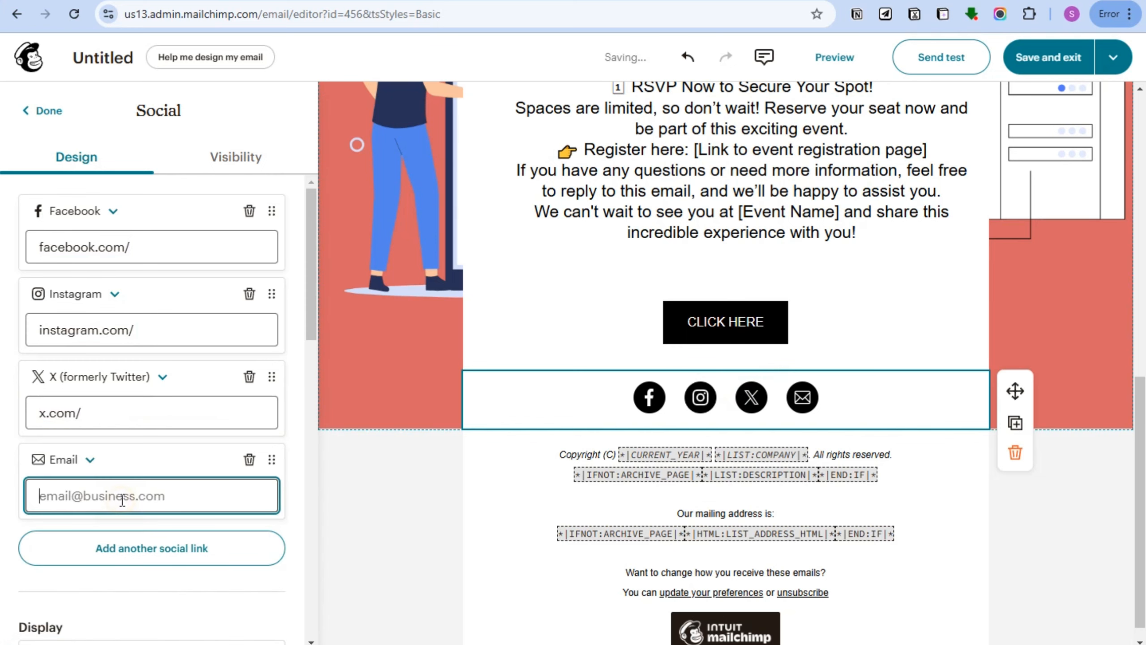
{"action": "left_click", "coordinate": [163, 548]}
{"action": "scroll", "coordinate": [145, 541], "scroll_direction": "down", "scroll_amount": 3}
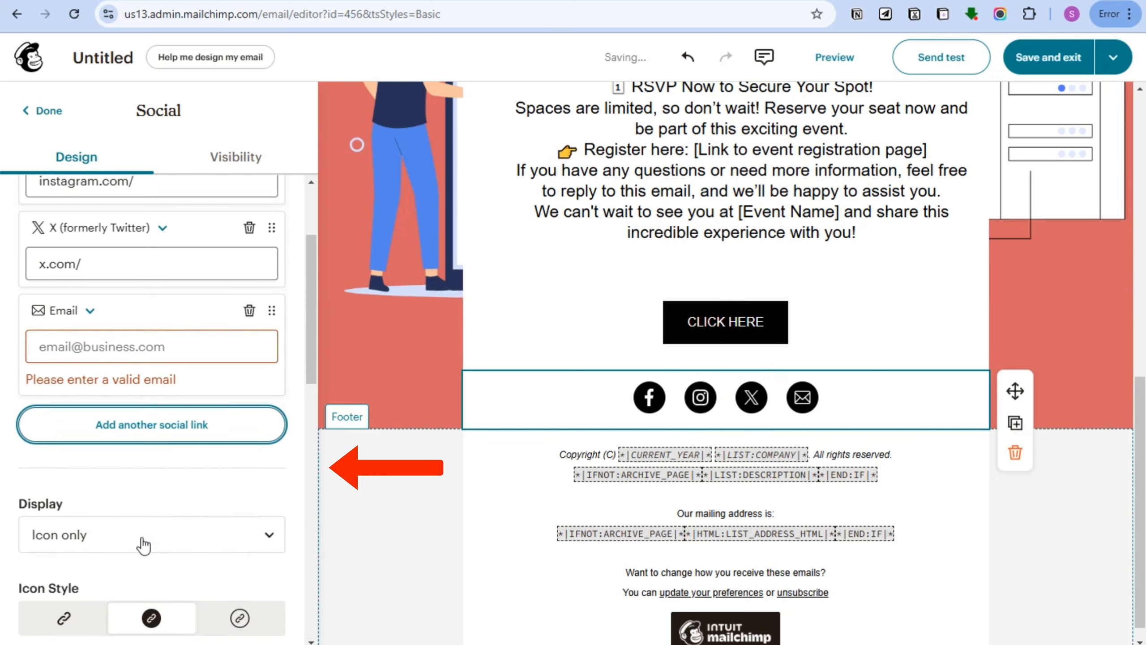
{"action": "left_click", "coordinate": [116, 337]}
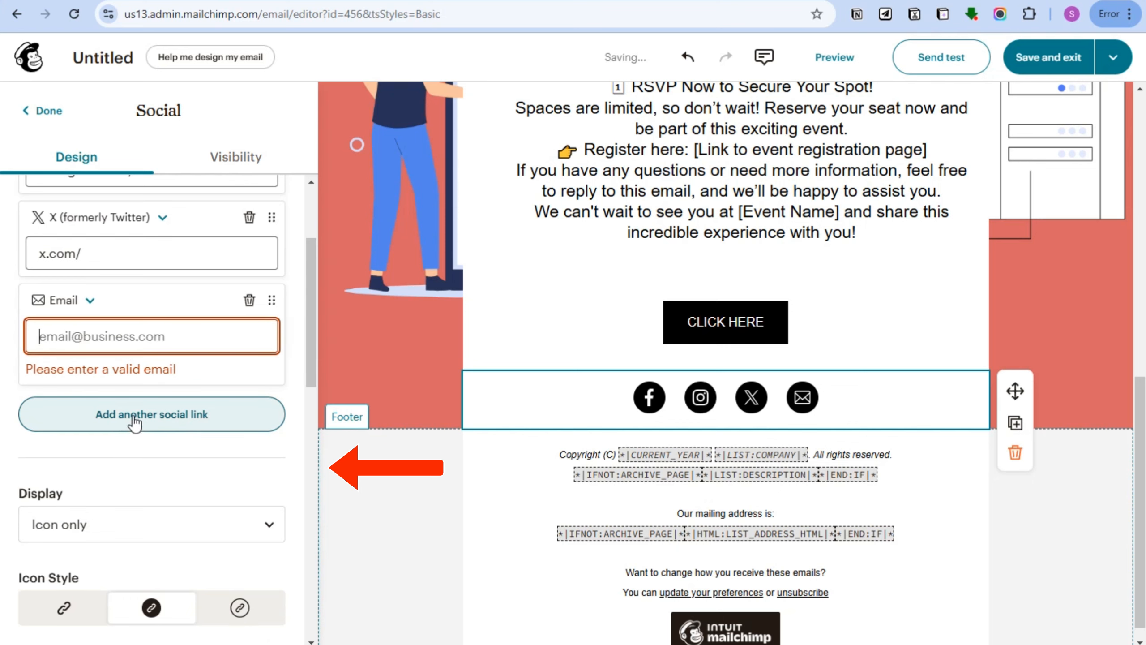
Set the social block's display to Icon & Text.
{"action": "scroll", "coordinate": [190, 411], "scroll_direction": "down", "scroll_amount": 3}
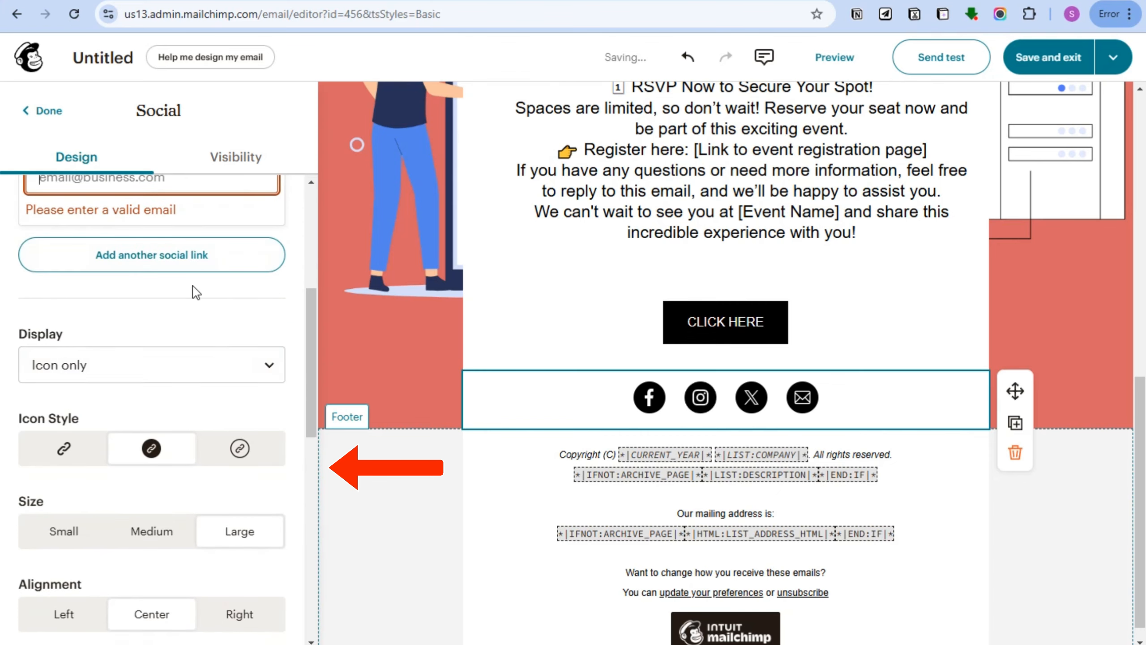
{"action": "scroll", "coordinate": [197, 276], "scroll_direction": "down", "scroll_amount": 2}
{"action": "left_click", "coordinate": [266, 289]}
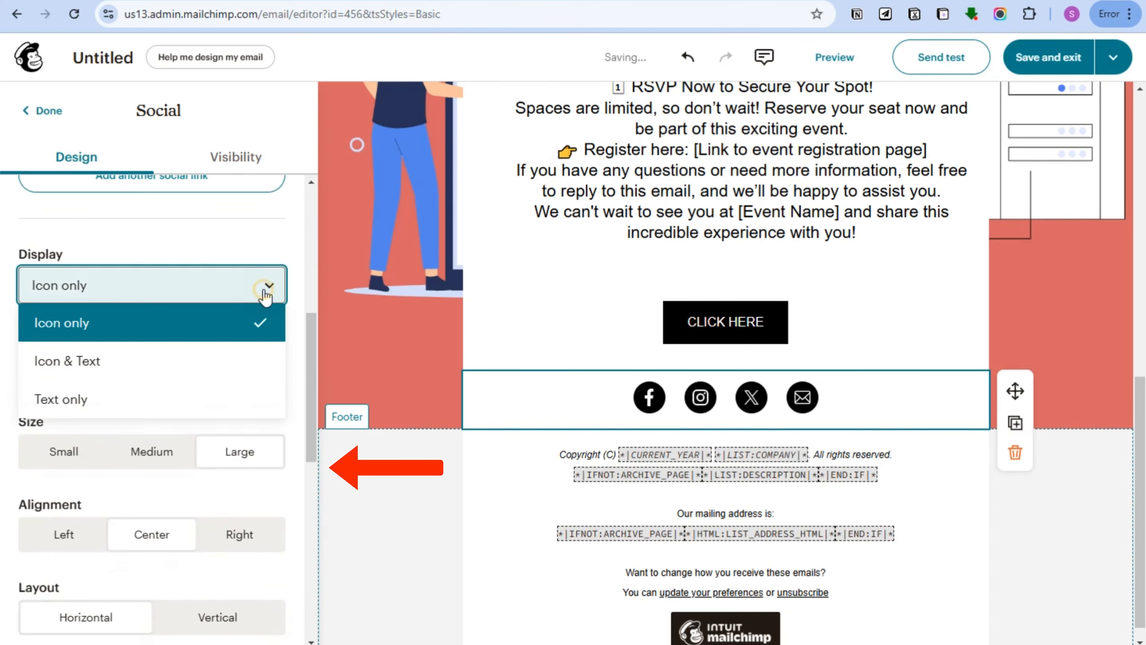
{"action": "left_click", "coordinate": [90, 362]}
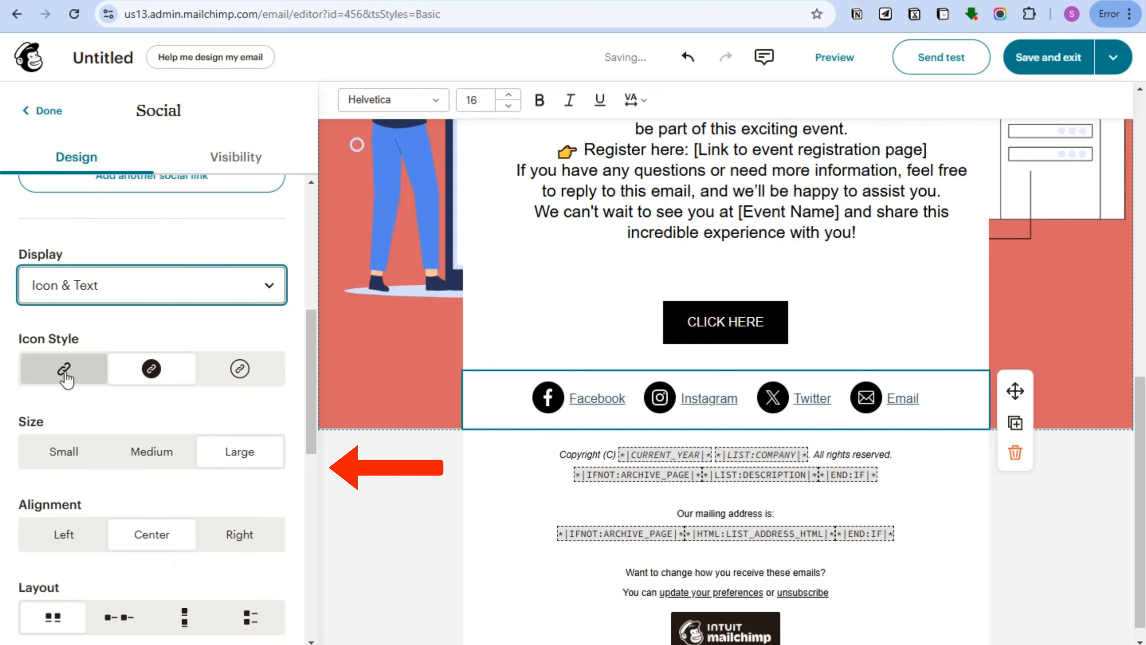
Try the Small and Medium icon sizes, settle on Large, and set the social links' spacing to 34px.
{"action": "scroll", "coordinate": [161, 461], "scroll_direction": "down", "scroll_amount": 2}
{"action": "left_click", "coordinate": [69, 370]}
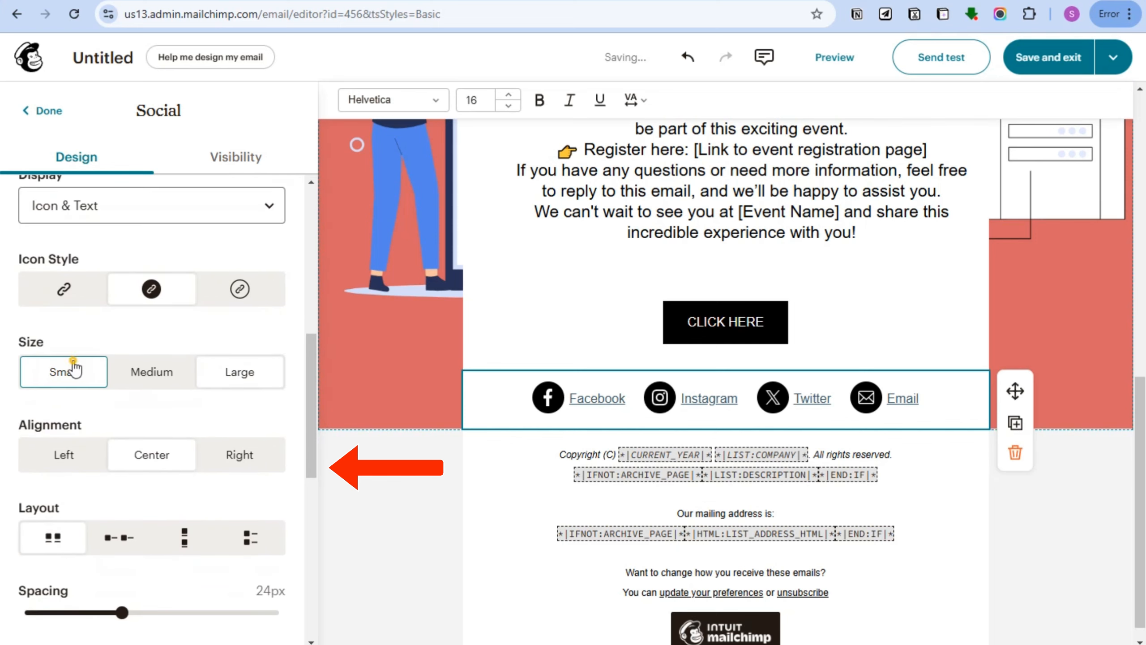
{"action": "left_click", "coordinate": [153, 372]}
{"action": "left_click", "coordinate": [241, 372]}
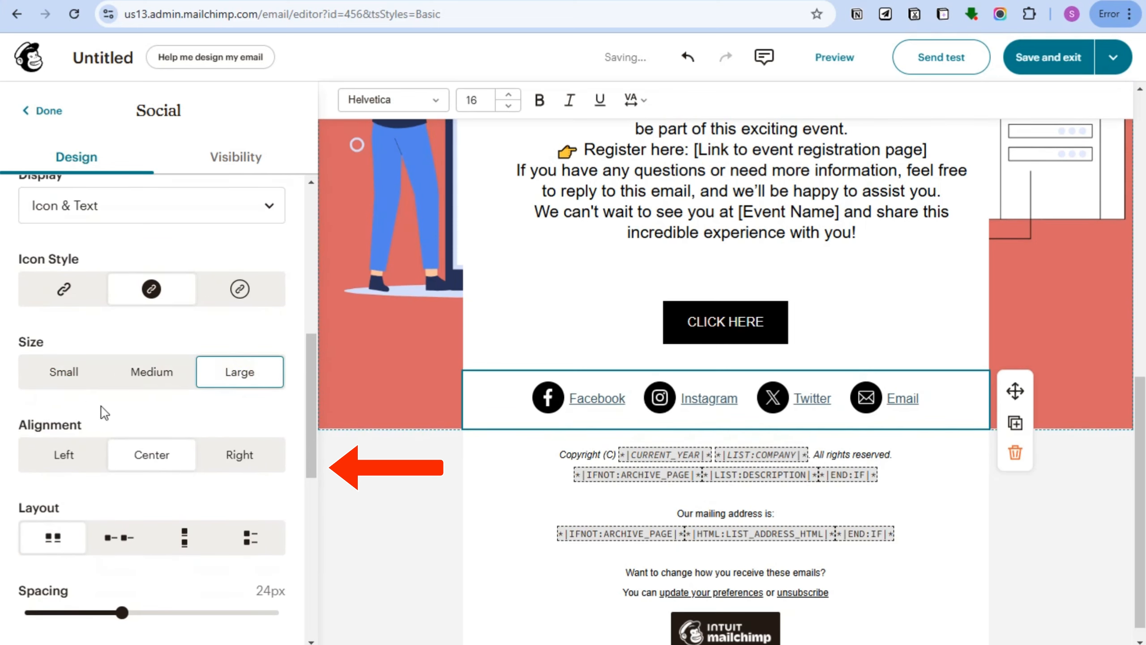
{"action": "scroll", "coordinate": [118, 478], "scroll_direction": "down", "scroll_amount": 2}
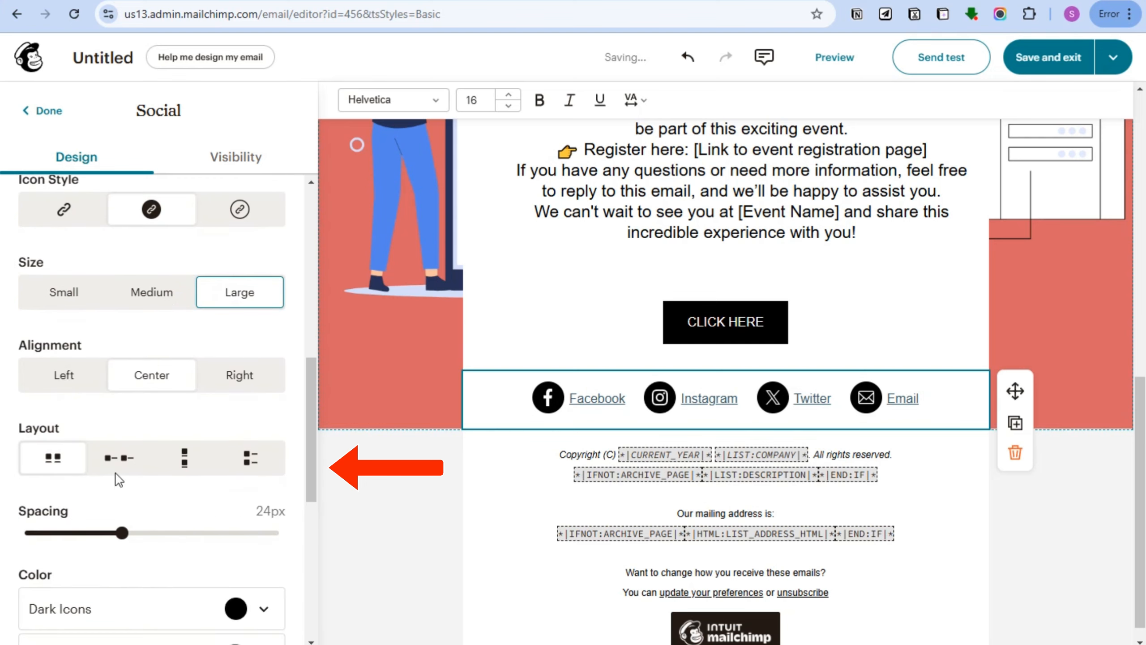
{"action": "left_click_drag", "start_coordinate": [122, 534], "coordinate": [163, 540]}
Try the Gray Icons color on the social links and restore Dark Icons.
{"action": "left_click", "coordinate": [239, 610]}
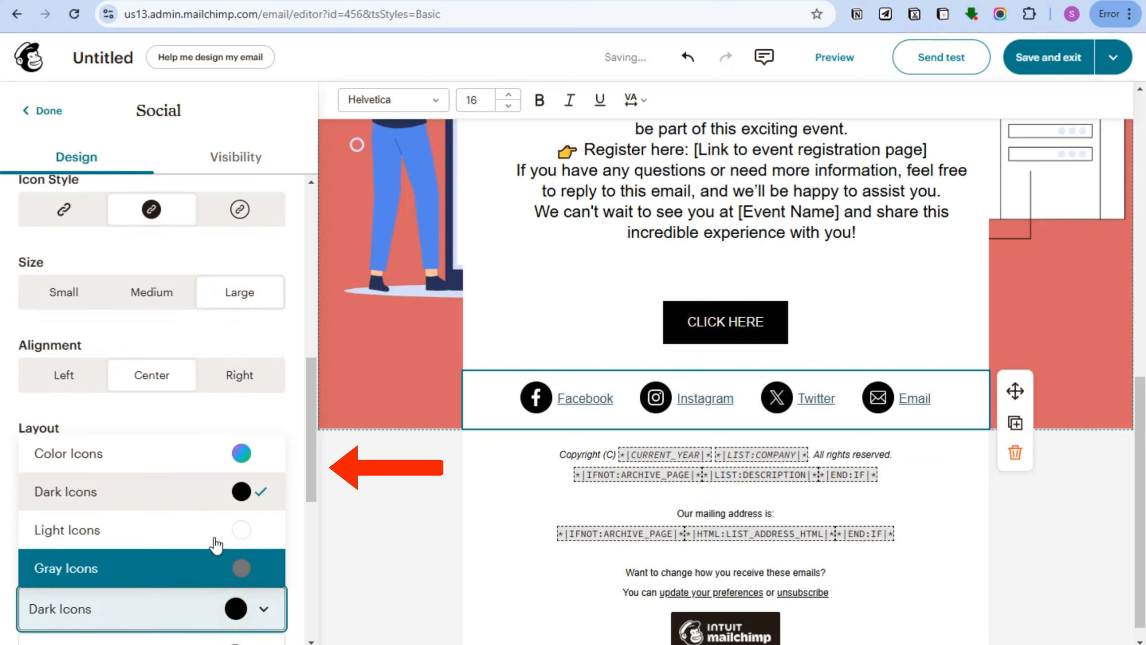
{"action": "left_click", "coordinate": [236, 569]}
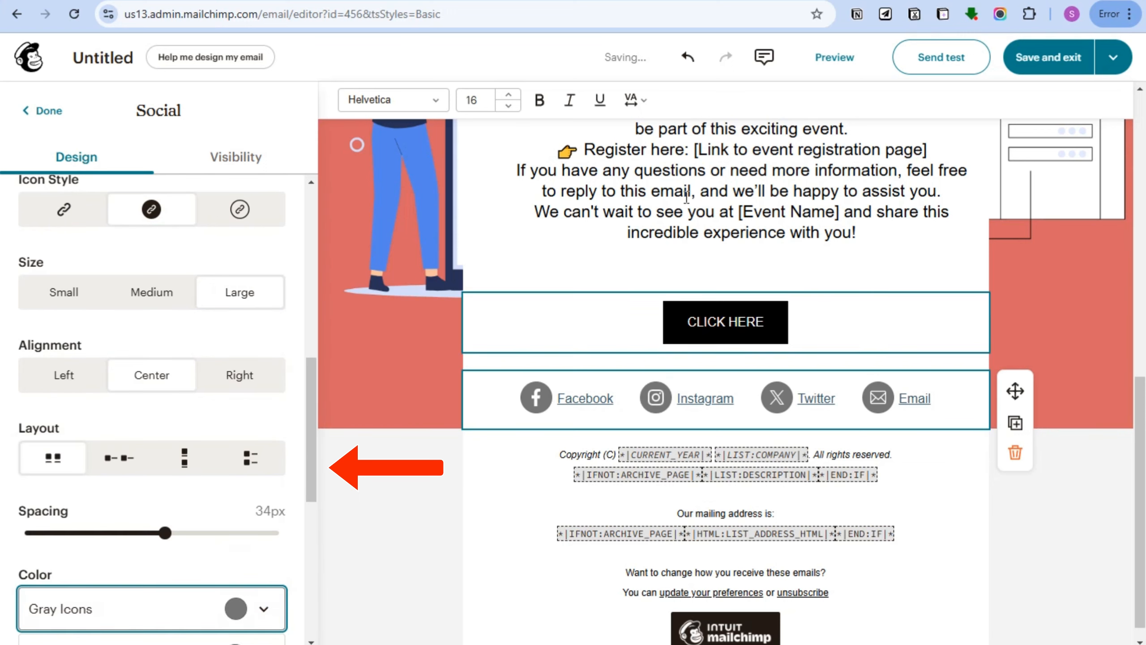
{"action": "left_click", "coordinate": [210, 604]}
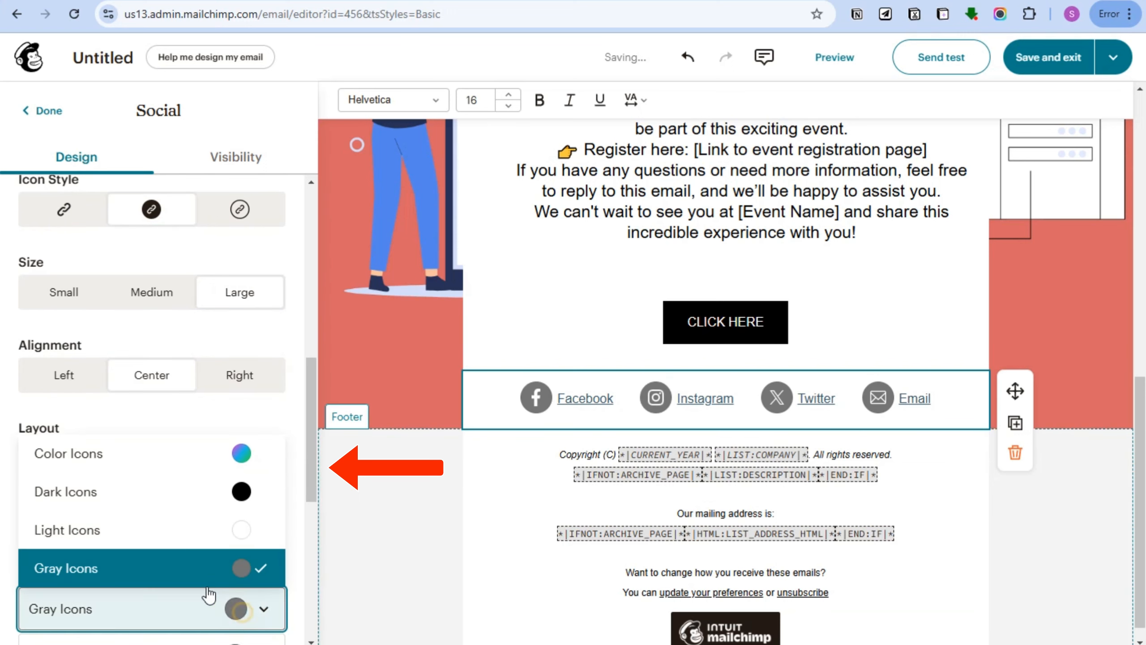
{"action": "left_click", "coordinate": [131, 496]}
Delete all copyright, mailing address and unsubscribe text from the footer's text block.
{"action": "scroll", "coordinate": [739, 510], "scroll_direction": "down", "scroll_amount": 1}
{"action": "scroll", "coordinate": [738, 509], "scroll_direction": "down", "scroll_amount": 1}
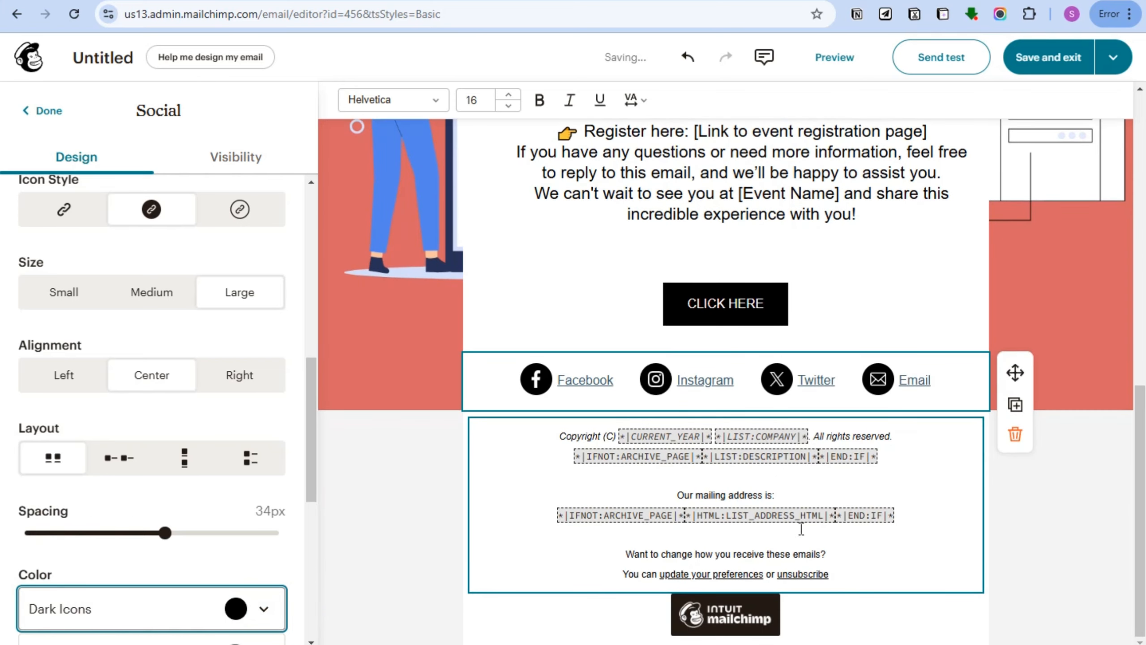
{"action": "left_click", "coordinate": [545, 440]}
{"action": "key", "text": "ctrl+a"}
{"action": "key", "text": "BackSpace"}
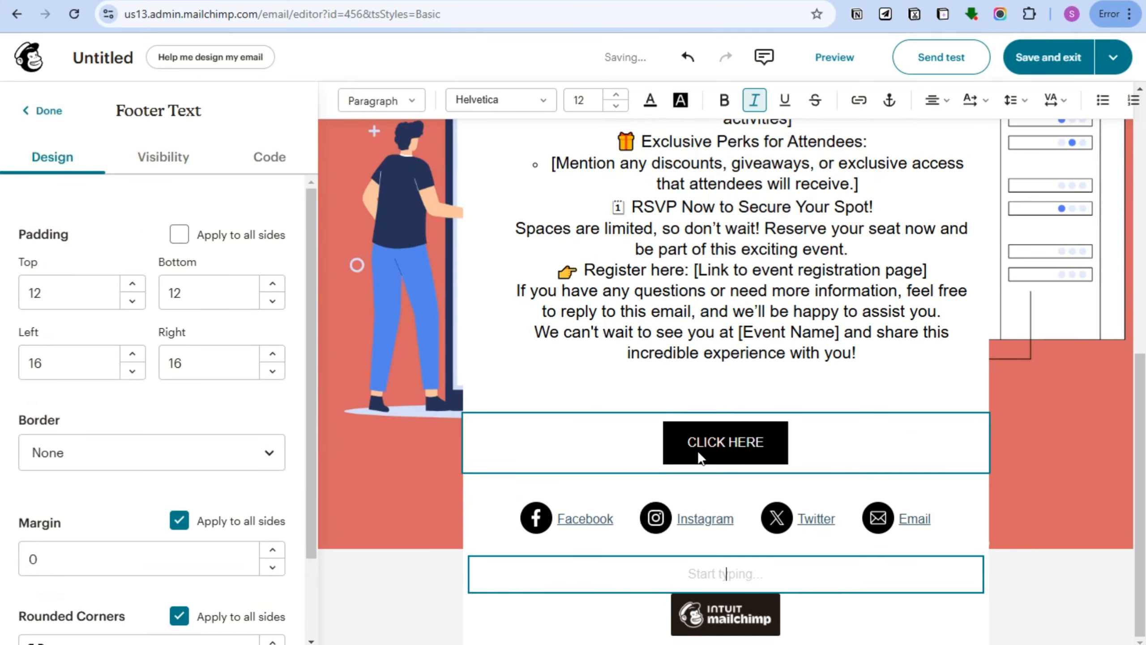
Review the email's content from the headline and event details down to the social links and footer.
{"action": "scroll", "coordinate": [910, 539], "scroll_direction": "up", "scroll_amount": 10}
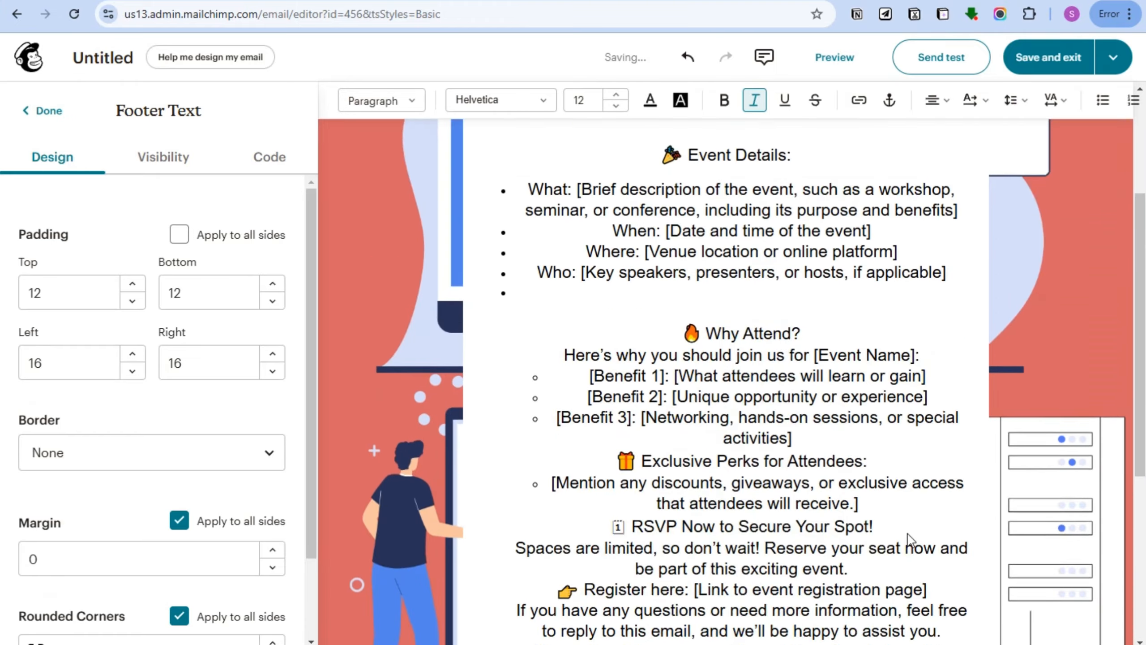
{"action": "scroll", "coordinate": [907, 538], "scroll_direction": "up", "scroll_amount": 1}
{"action": "scroll", "coordinate": [905, 537], "scroll_direction": "down", "scroll_amount": 10}
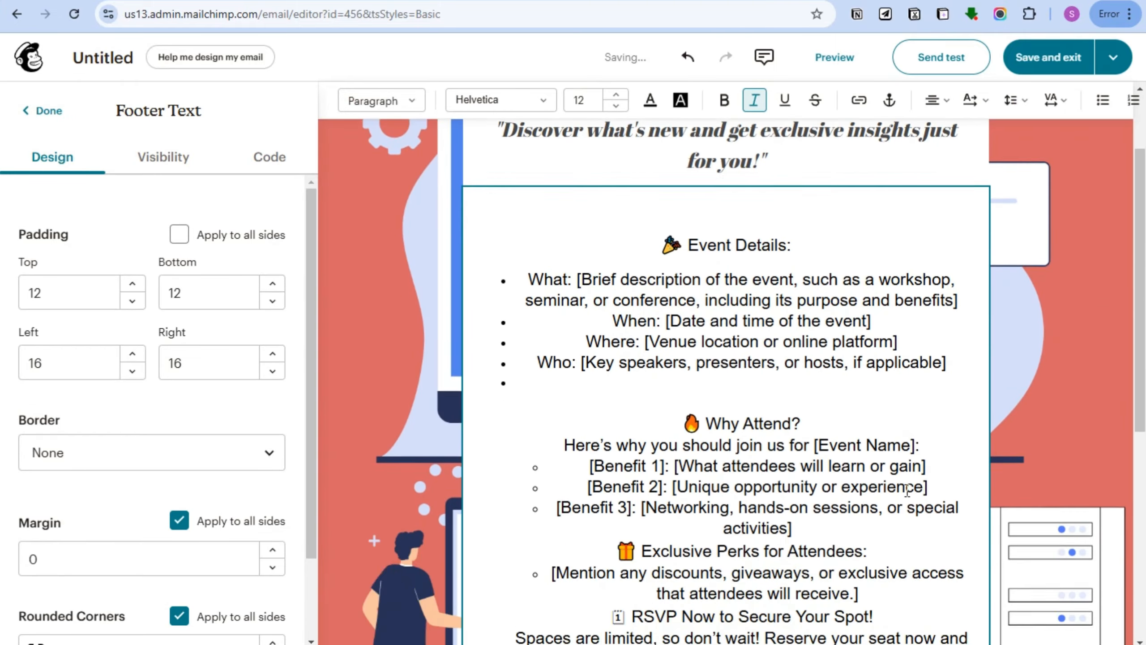
{"action": "scroll", "coordinate": [938, 525], "scroll_direction": "down", "scroll_amount": 1}
{"action": "scroll", "coordinate": [188, 442], "scroll_direction": "down", "scroll_amount": 2}
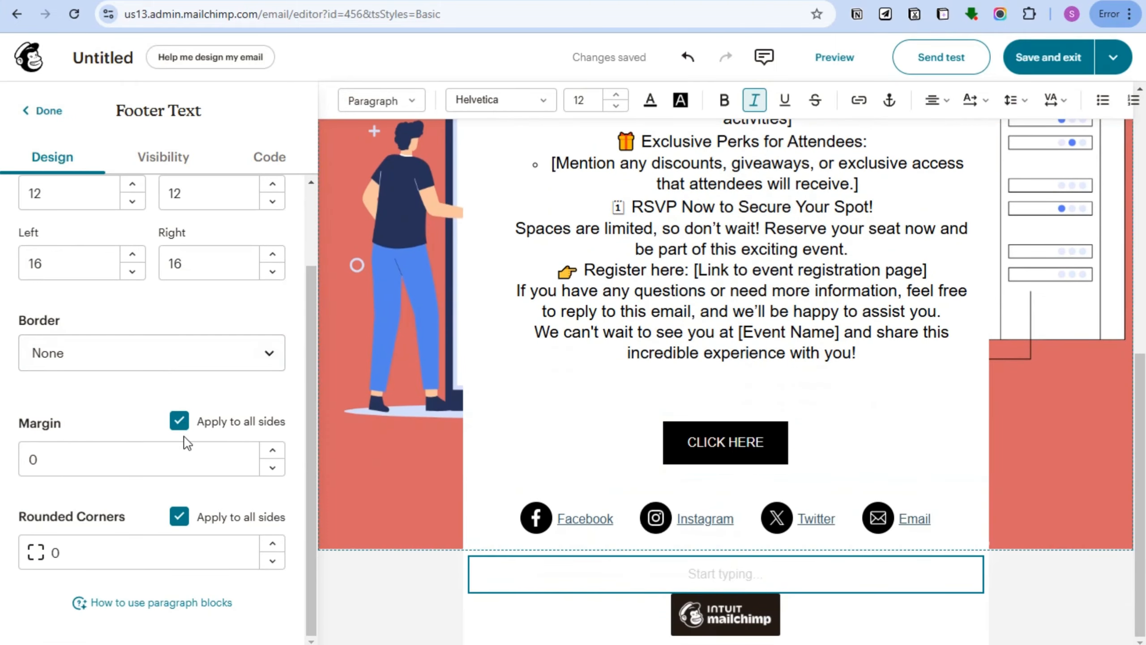
{"action": "scroll", "coordinate": [232, 451], "scroll_direction": "up", "scroll_amount": 2}
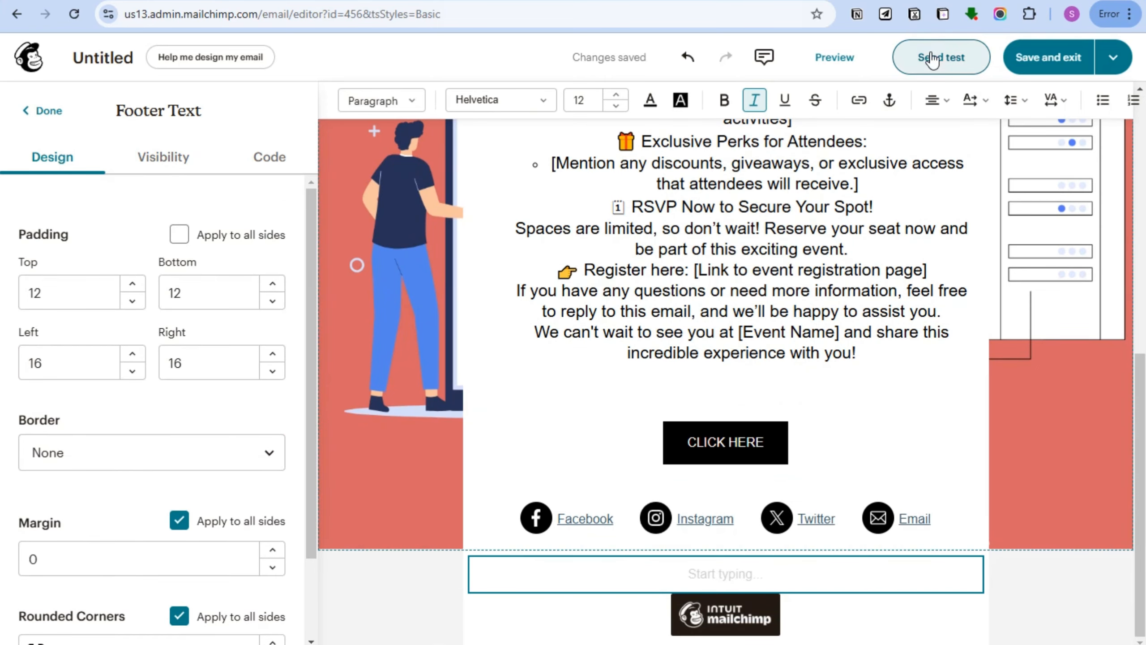
{"action": "scroll", "coordinate": [855, 343], "scroll_direction": "up", "scroll_amount": 3}
{"action": "scroll", "coordinate": [855, 343], "scroll_direction": "up", "scroll_amount": 6}
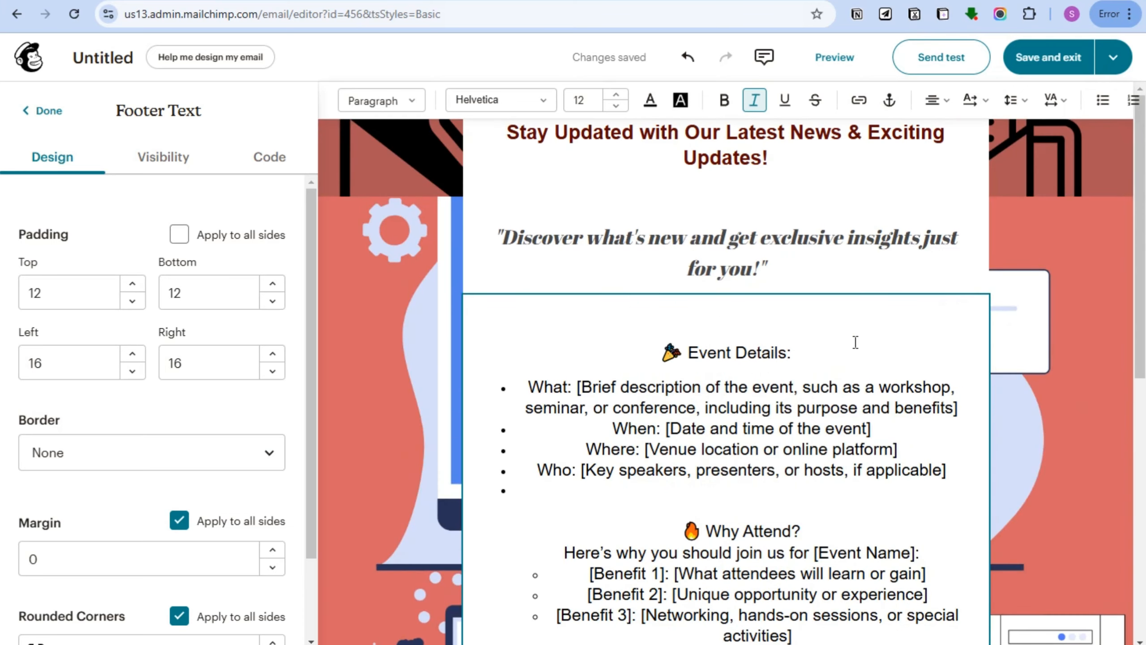
Try to add an Image content block to the email's footer.
{"action": "left_click", "coordinate": [47, 113]}
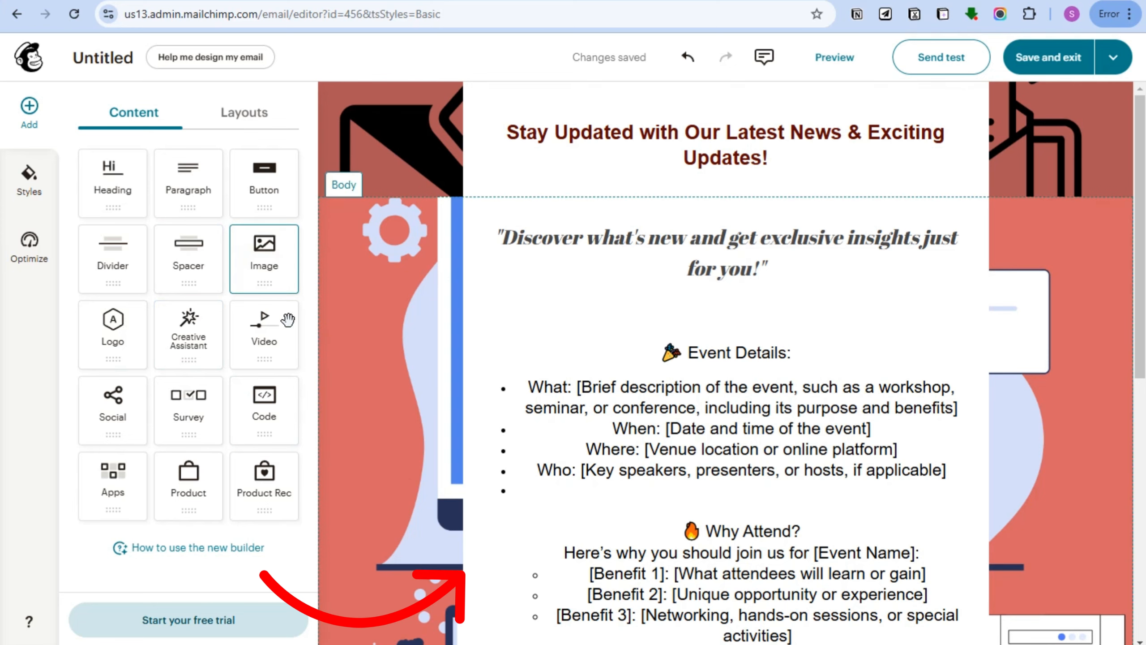
{"action": "scroll", "coordinate": [740, 451], "scroll_direction": "down", "scroll_amount": 7}
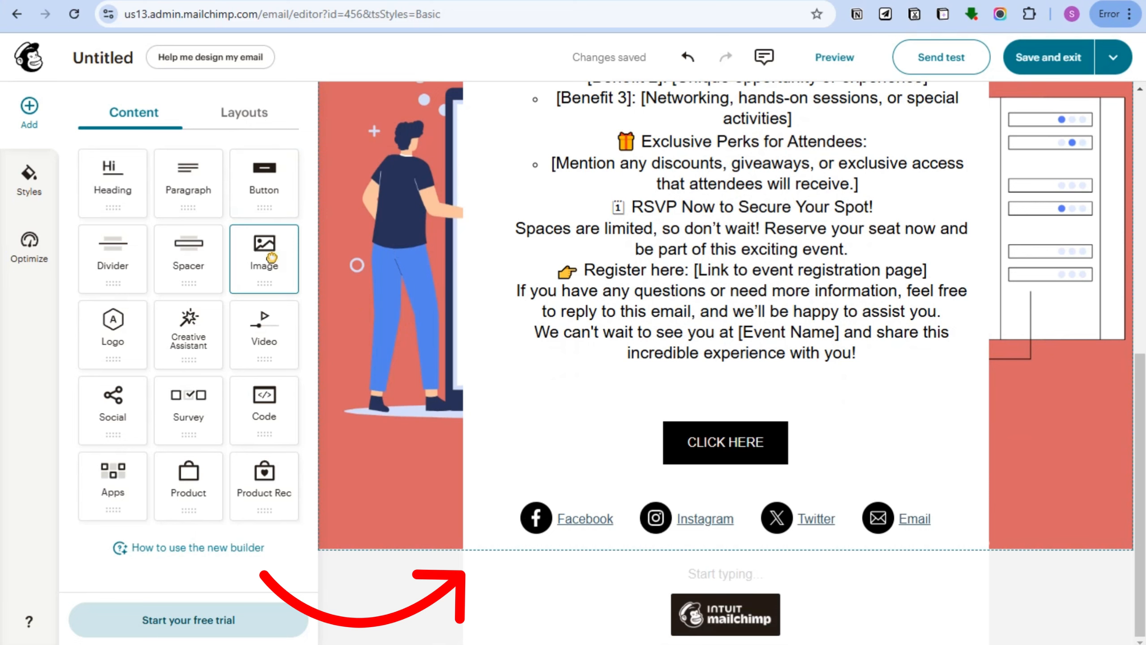
{"action": "left_click_drag", "start_coordinate": [272, 257], "coordinate": [456, 609]}
Try the Fit size for the body section's background image and restore Fill.
{"action": "left_click", "coordinate": [340, 541]}
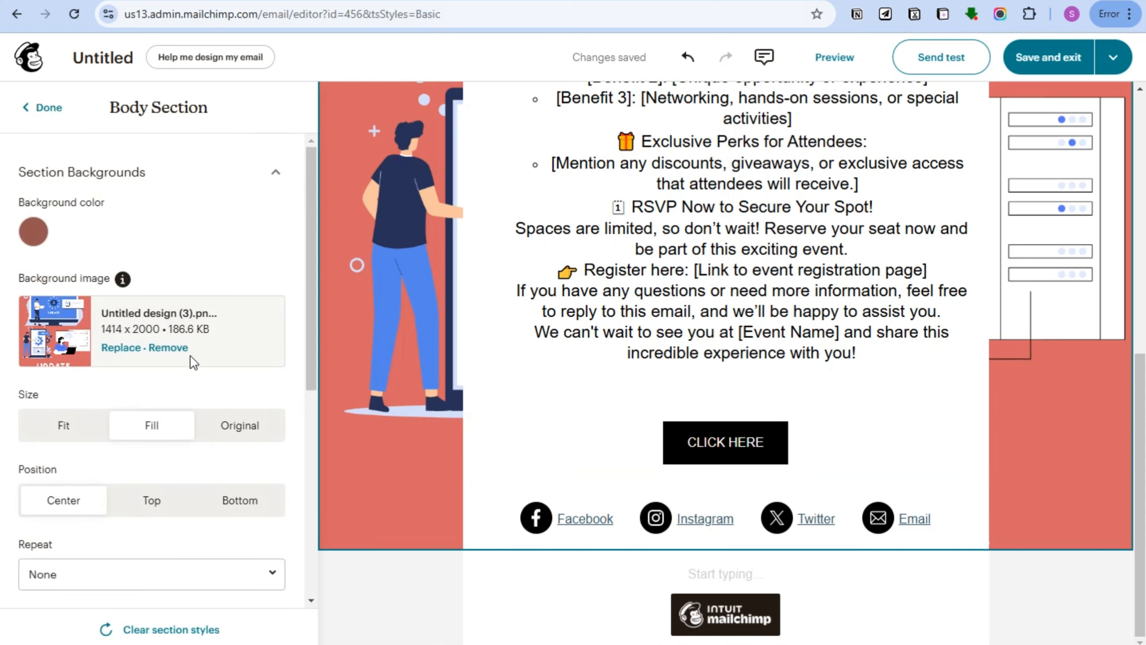
{"action": "left_click", "coordinate": [63, 426]}
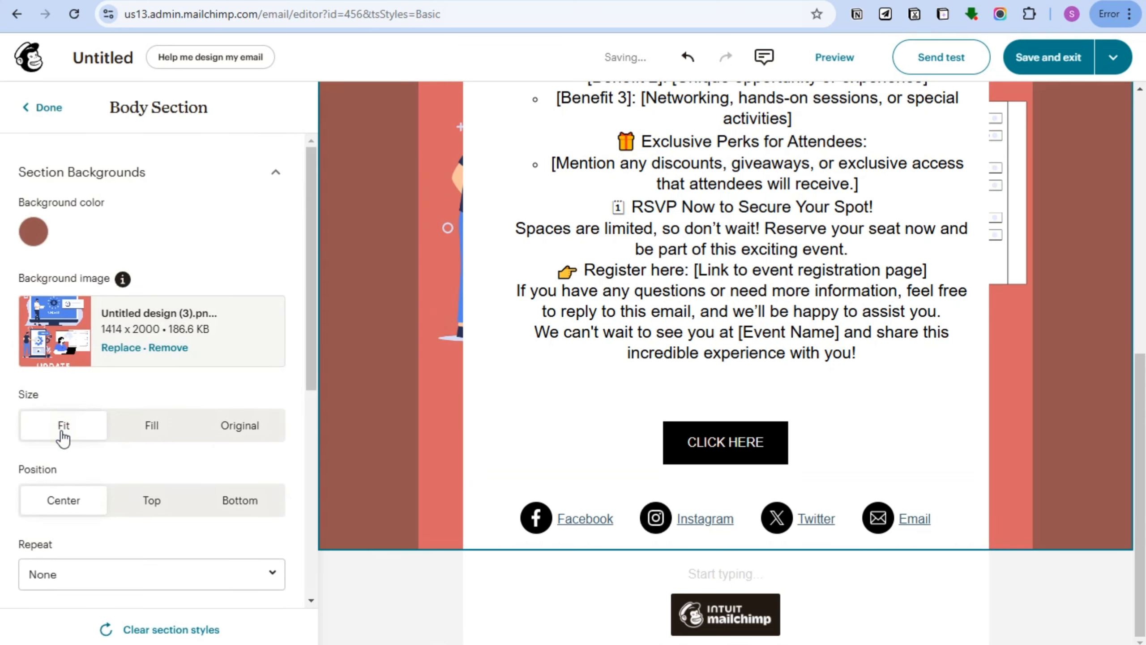
{"action": "left_click", "coordinate": [151, 427]}
Set Untitled design (2).png as the footer section's background image, and save and exit to the campaign checklist.
{"action": "scroll", "coordinate": [223, 447], "scroll_direction": "down", "scroll_amount": 3}
{"action": "left_click", "coordinate": [455, 623]}
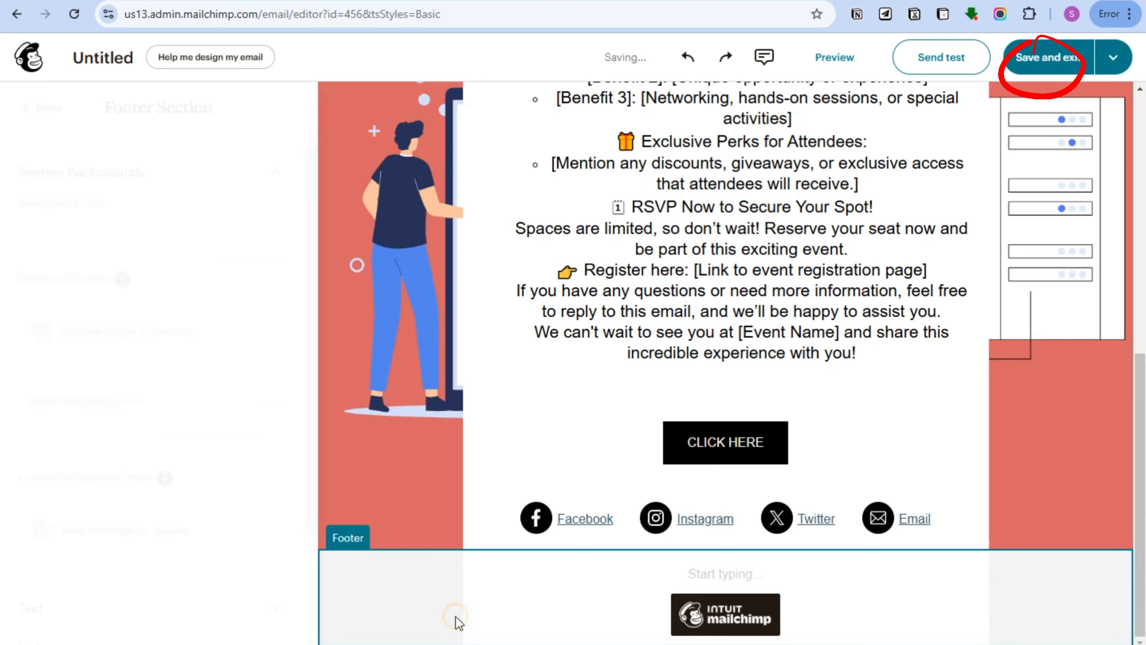
{"action": "left_click", "coordinate": [171, 332]}
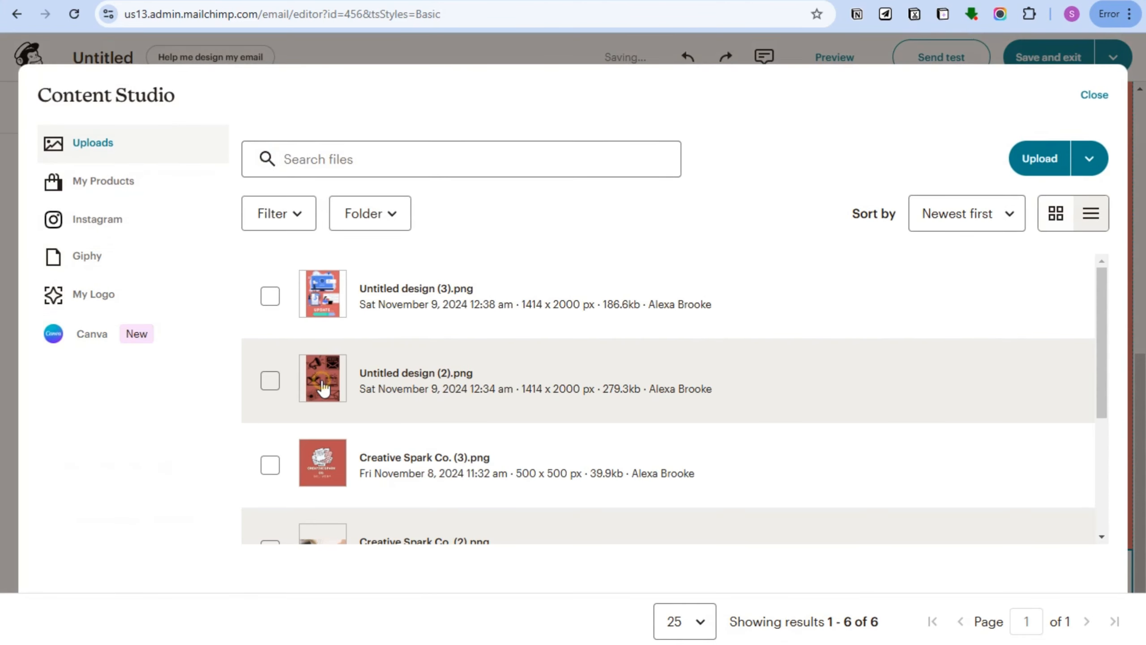
{"action": "left_click", "coordinate": [318, 356]}
{"action": "left_click", "coordinate": [1071, 154]}
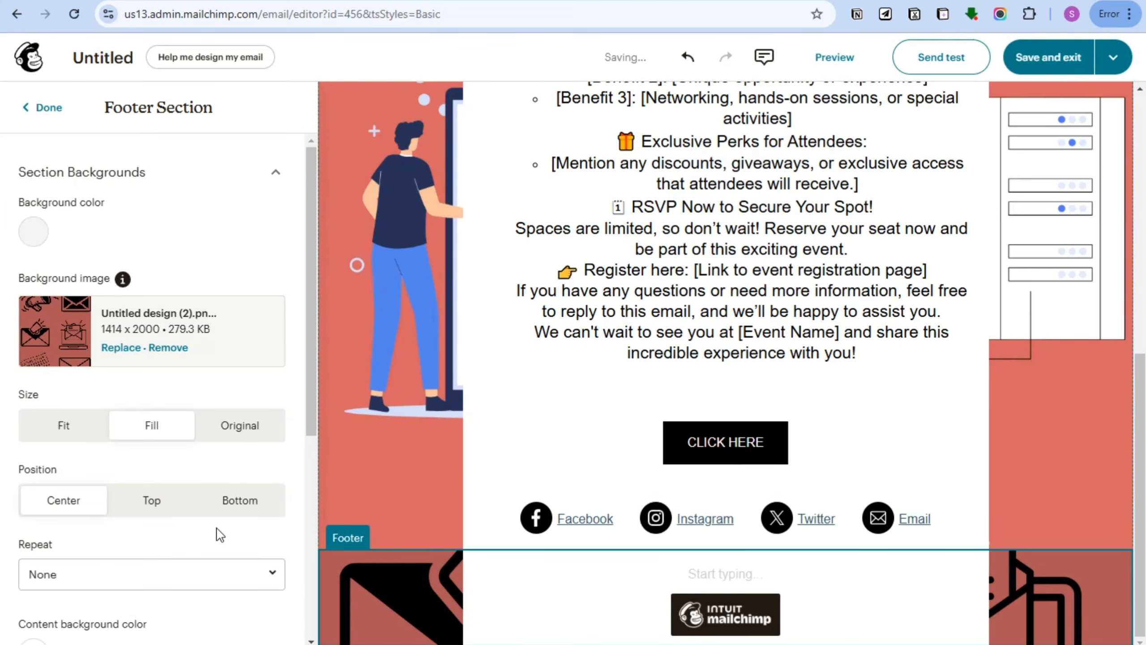
{"action": "scroll", "coordinate": [135, 542], "scroll_direction": "down", "scroll_amount": 8}
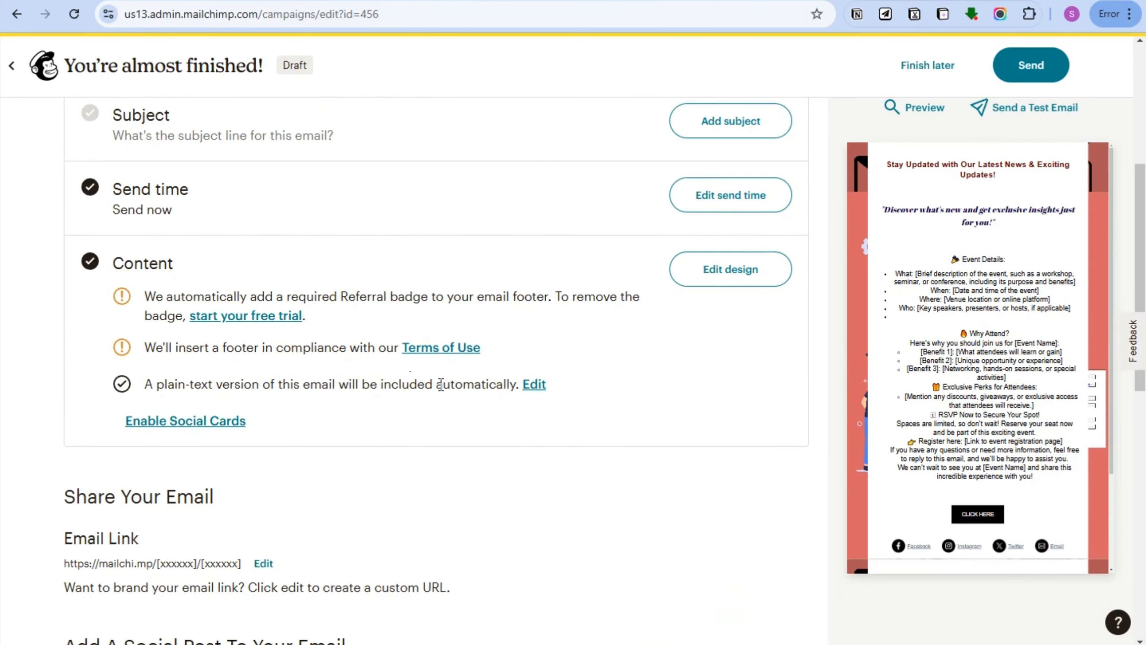
Review the campaign checklist down to the social post options, try to send the campaign, and dismiss the resulting notice.
{"action": "scroll", "coordinate": [406, 362], "scroll_direction": "down", "scroll_amount": 5}
{"action": "scroll", "coordinate": [999, 436], "scroll_direction": "down", "scroll_amount": 2}
{"action": "scroll", "coordinate": [999, 435], "scroll_direction": "up", "scroll_amount": 1}
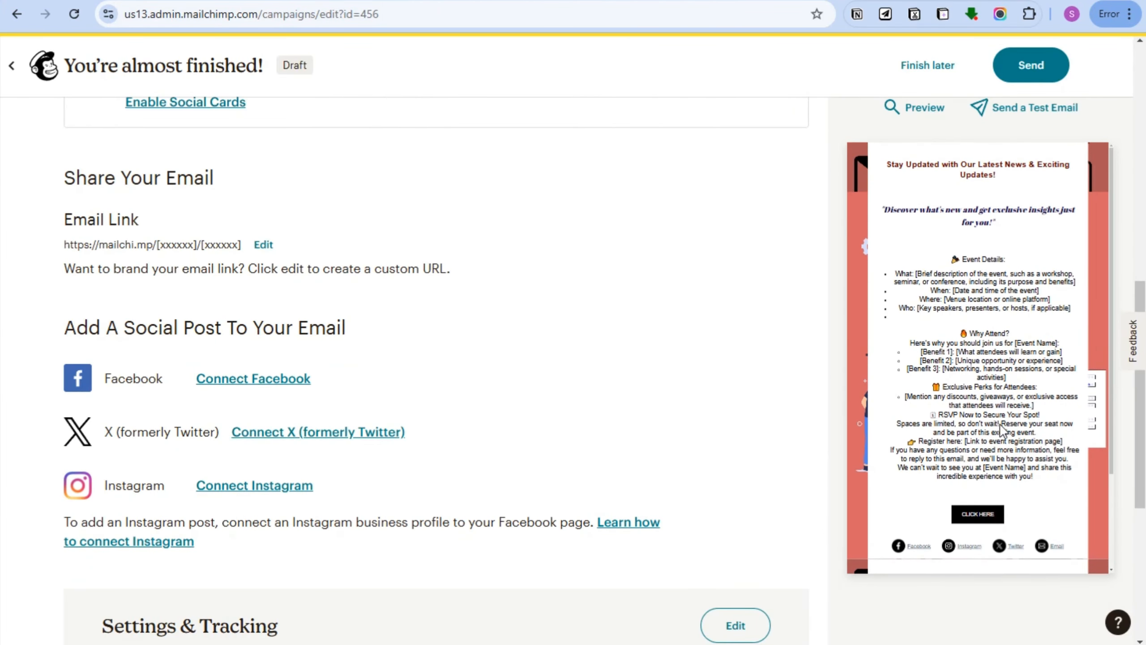
{"action": "scroll", "coordinate": [976, 249], "scroll_direction": "up", "scroll_amount": 10}
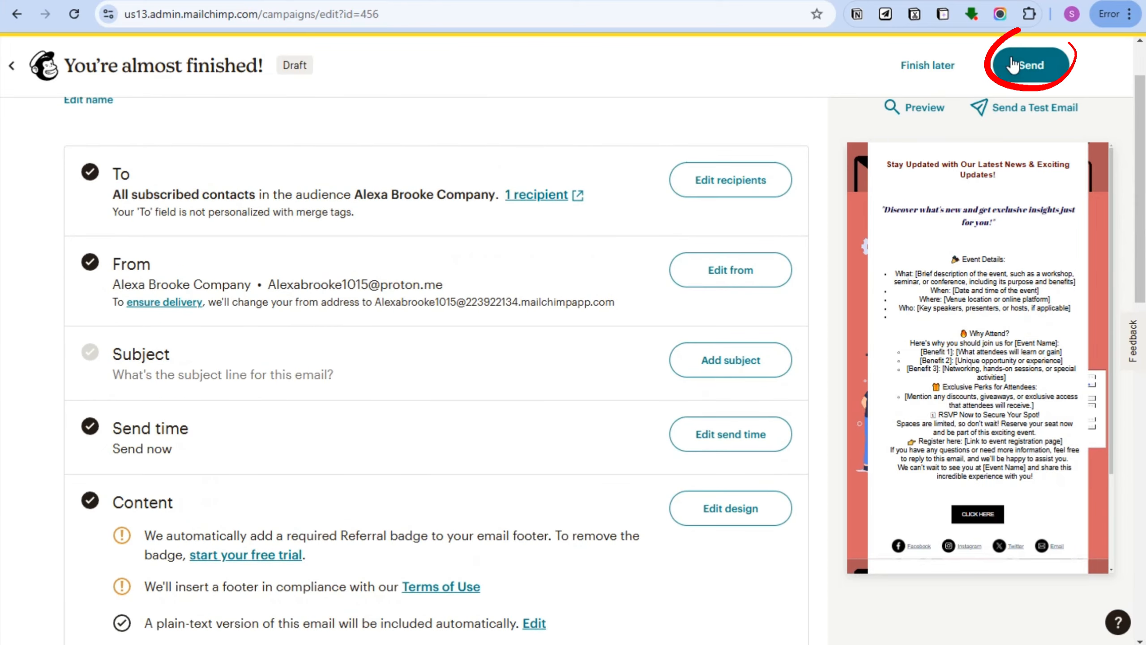
{"action": "left_click", "coordinate": [1013, 64]}
{"action": "scroll", "coordinate": [172, 172], "scroll_direction": "up", "scroll_amount": 2}
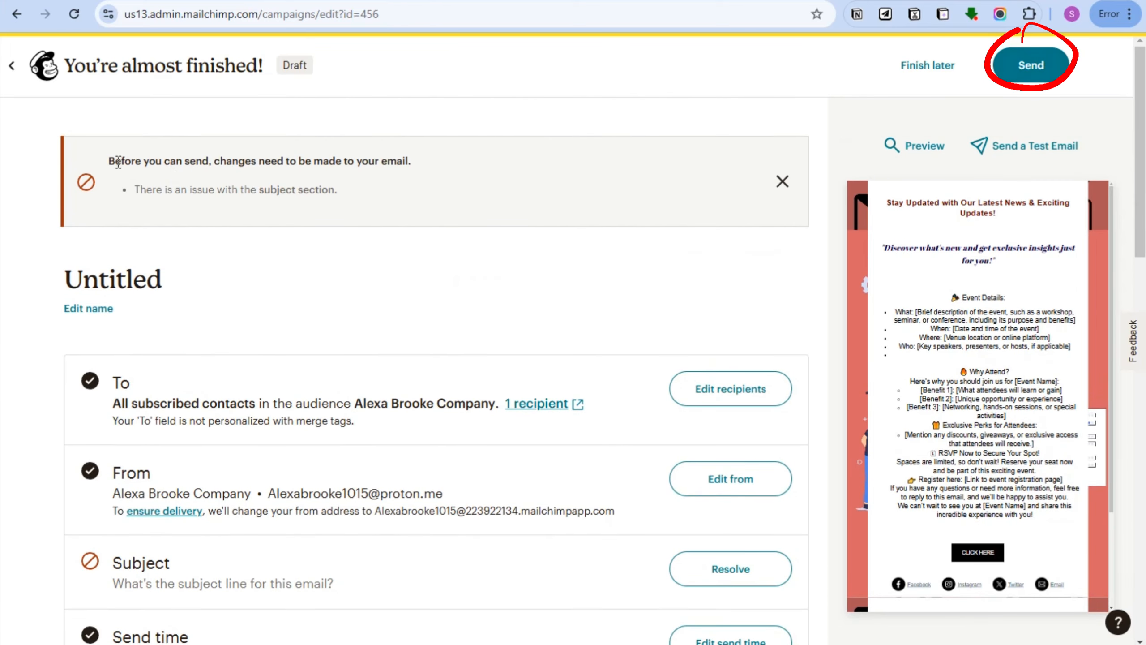
{"action": "left_click", "coordinate": [781, 183]}
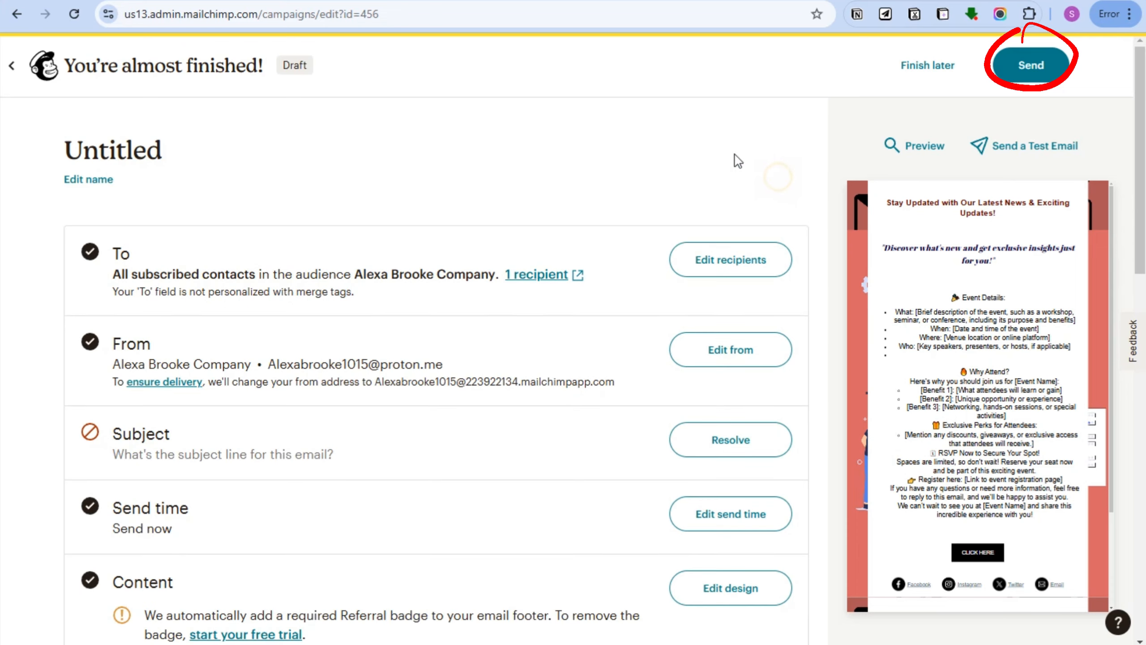
Examine the options for sending a test email, and close them without sending.
{"action": "left_click", "coordinate": [1012, 153]}
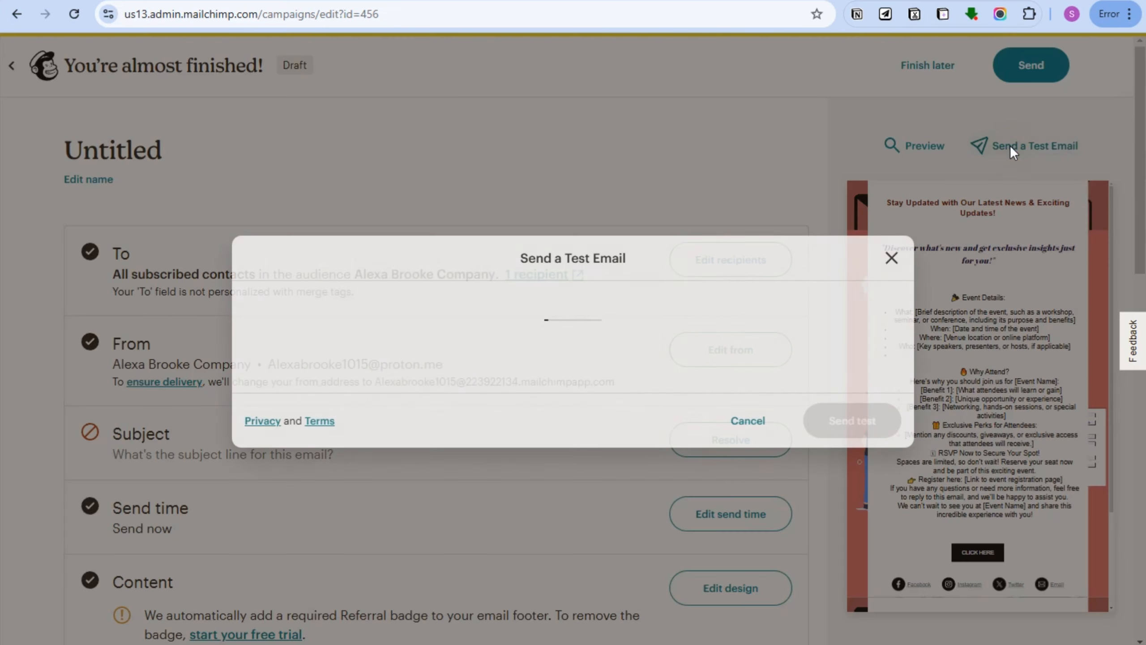
{"action": "left_click", "coordinate": [552, 276]}
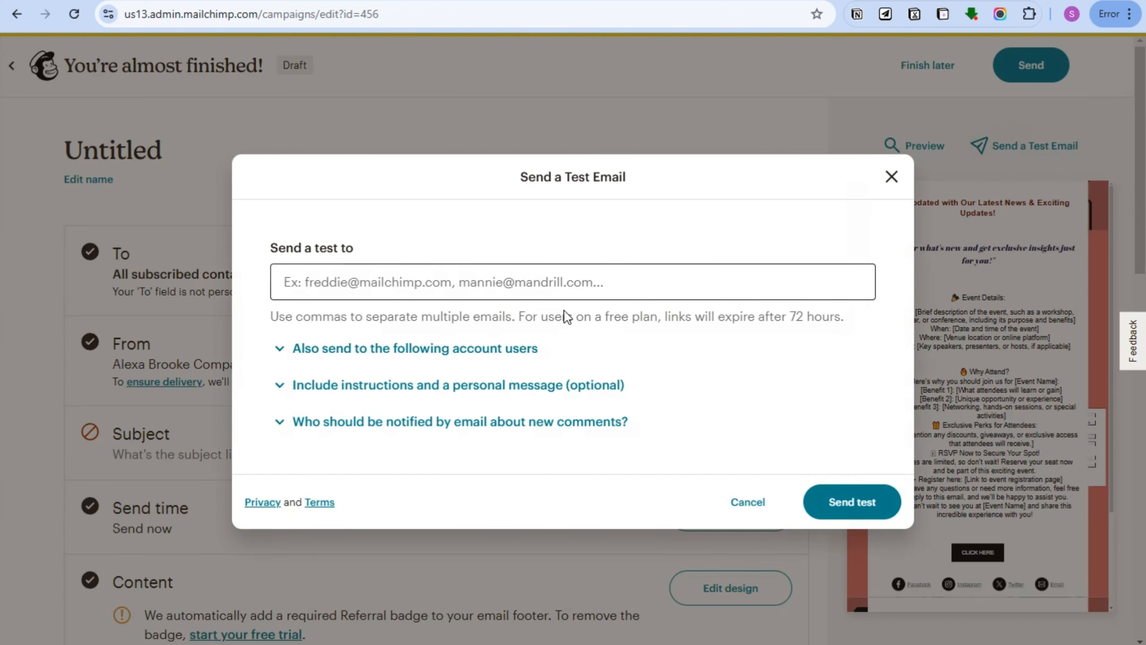
{"action": "left_click", "coordinate": [892, 179]}
Preview the email in the desktop, mobile and inbox views, checking how its content is laid out in the desktop and mobile versions.
{"action": "left_click", "coordinate": [915, 147]}
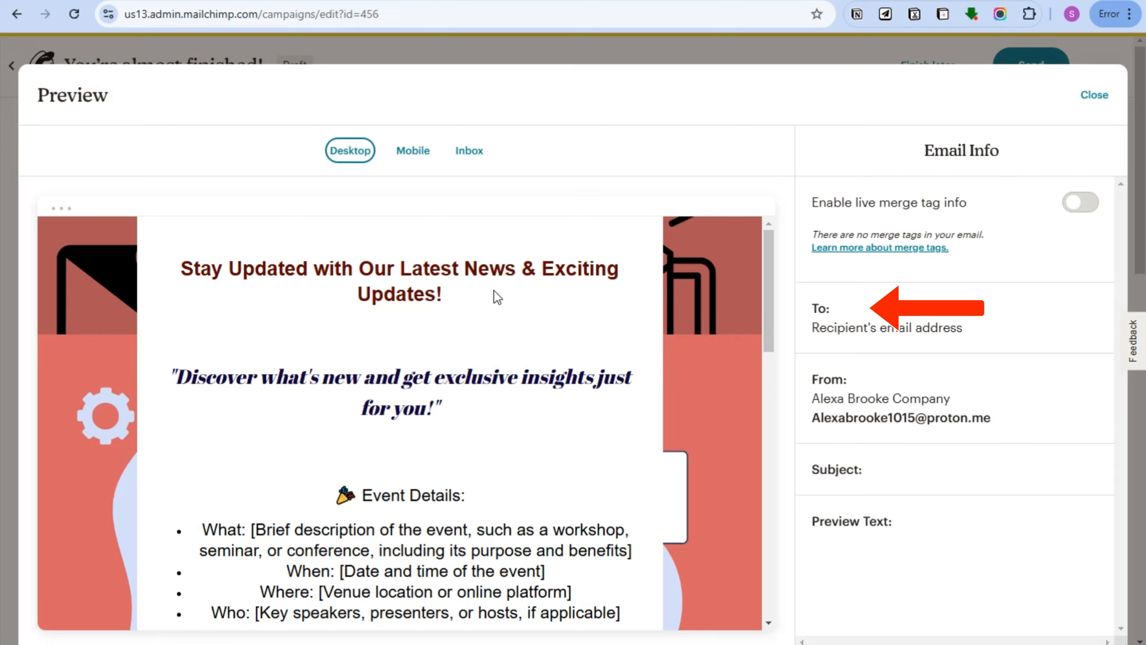
{"action": "scroll", "coordinate": [497, 297], "scroll_direction": "down", "scroll_amount": 10}
{"action": "scroll", "coordinate": [496, 293], "scroll_direction": "up", "scroll_amount": 10}
{"action": "left_click", "coordinate": [413, 151]}
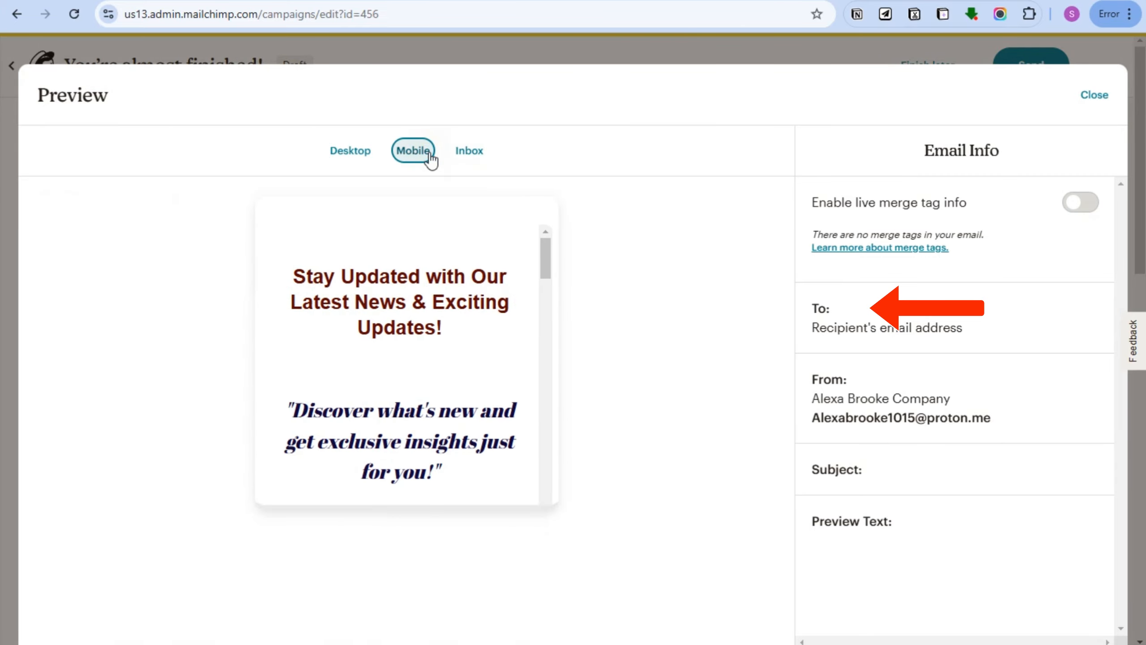
{"action": "scroll", "coordinate": [470, 409], "scroll_direction": "down", "scroll_amount": 10}
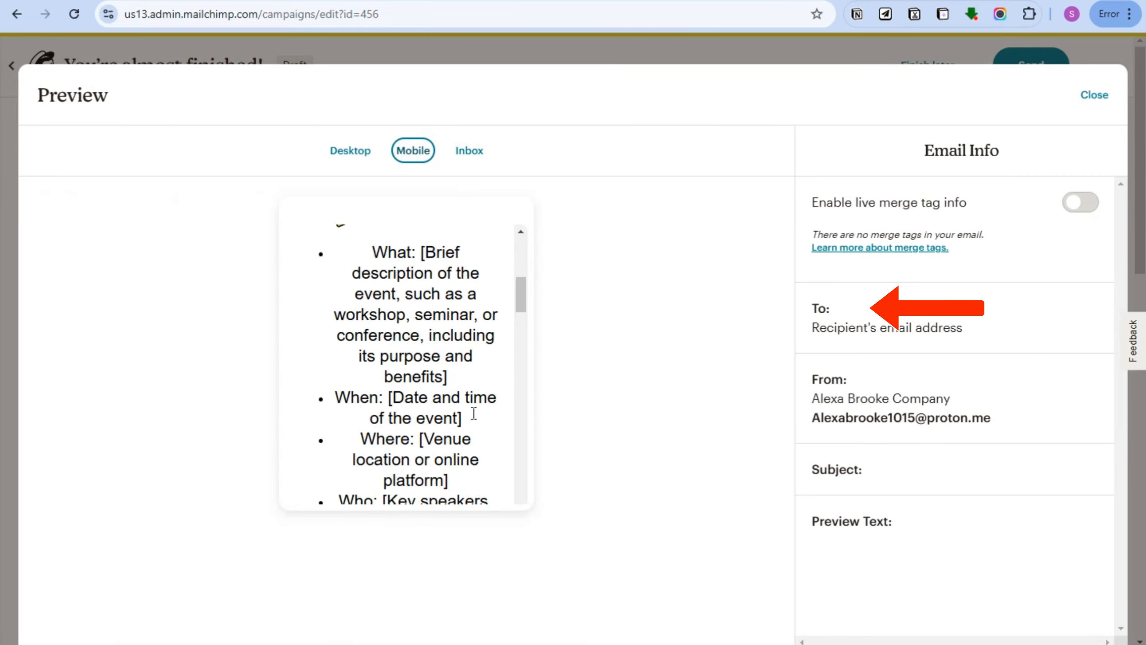
{"action": "scroll", "coordinate": [475, 366], "scroll_direction": "up", "scroll_amount": 8}
{"action": "left_click", "coordinate": [469, 151]}
{"action": "left_click", "coordinate": [351, 154]}
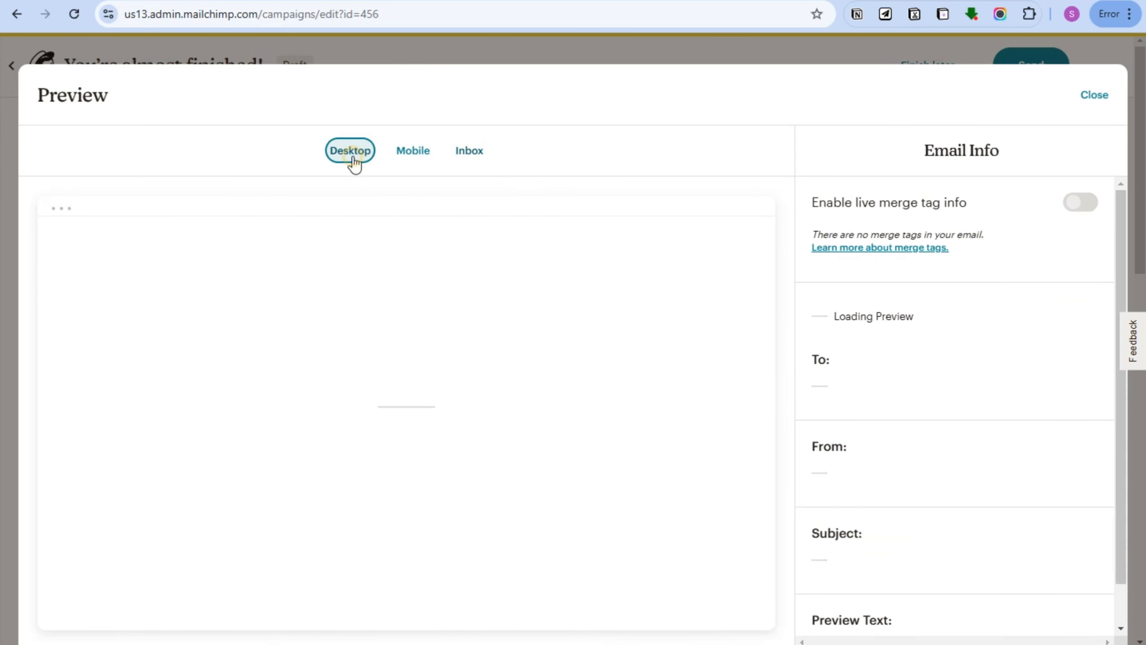
{"action": "scroll", "coordinate": [633, 466], "scroll_direction": "down", "scroll_amount": 3}
{"action": "scroll", "coordinate": [634, 466], "scroll_direction": "up", "scroll_amount": 3}
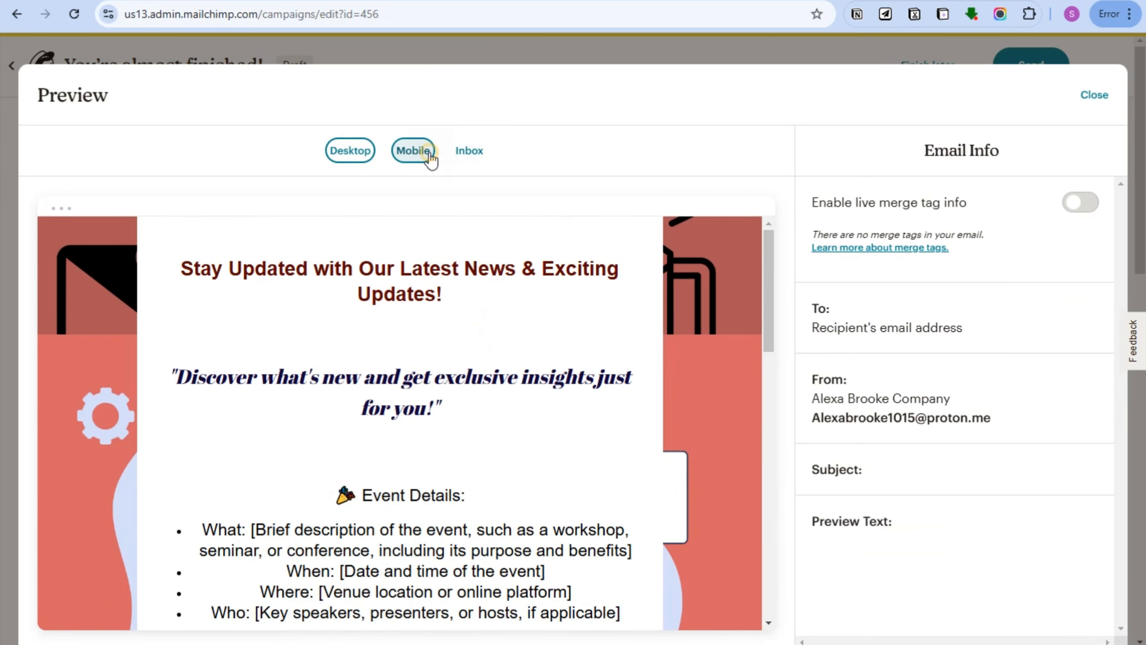
{"action": "left_click", "coordinate": [413, 151]}
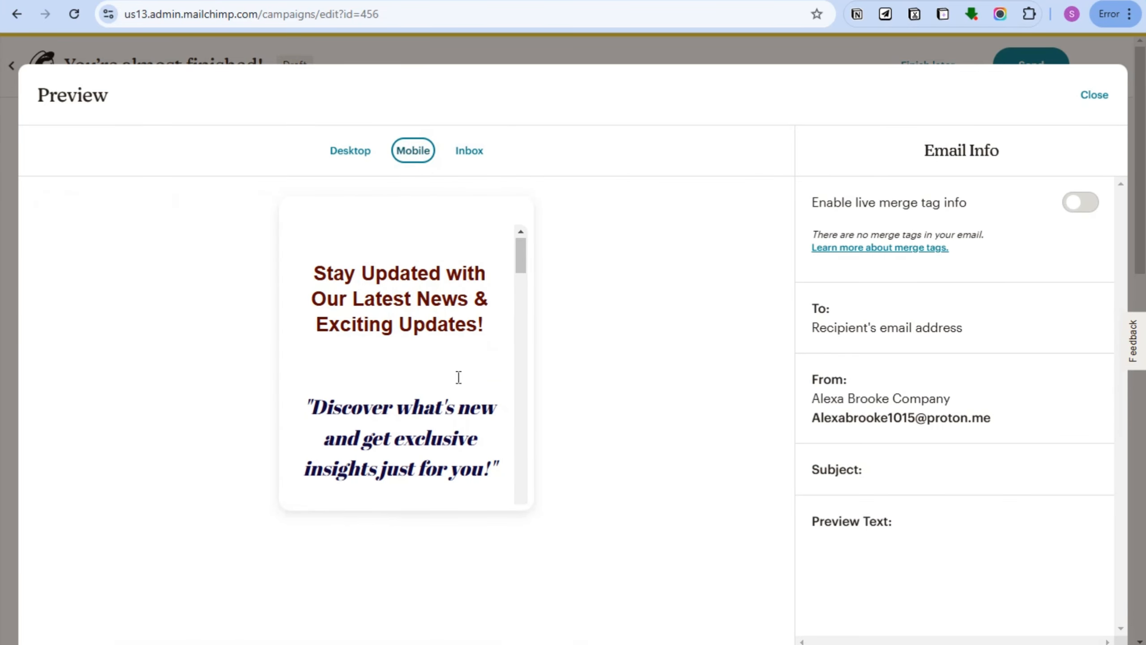